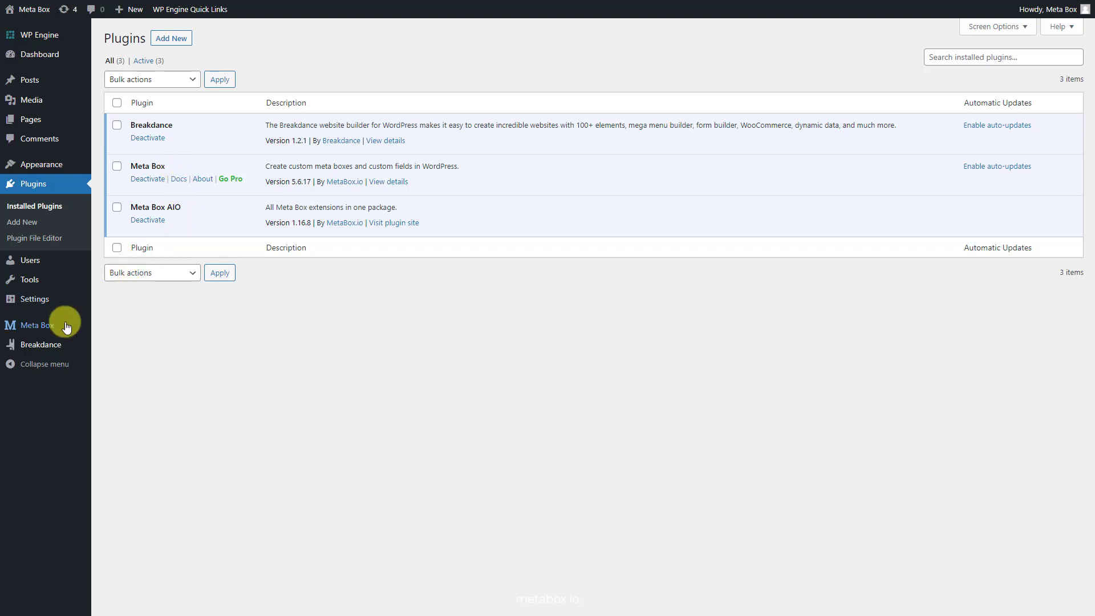
Step: Open the Meta Box extensions list and examine which extensions are enabled
{"action": "mouse_move", "coordinate": [57, 325]}
{"action": "left_click", "coordinate": [160, 460]}
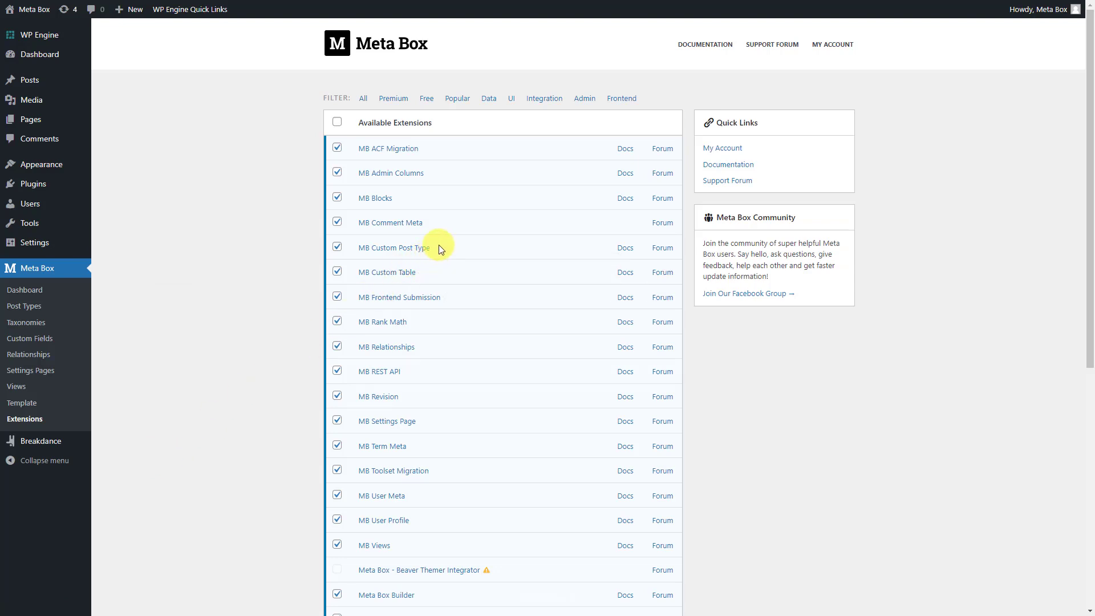
{"action": "scroll", "coordinate": [439, 245], "scroll_direction": "down", "scroll_amount": 2}
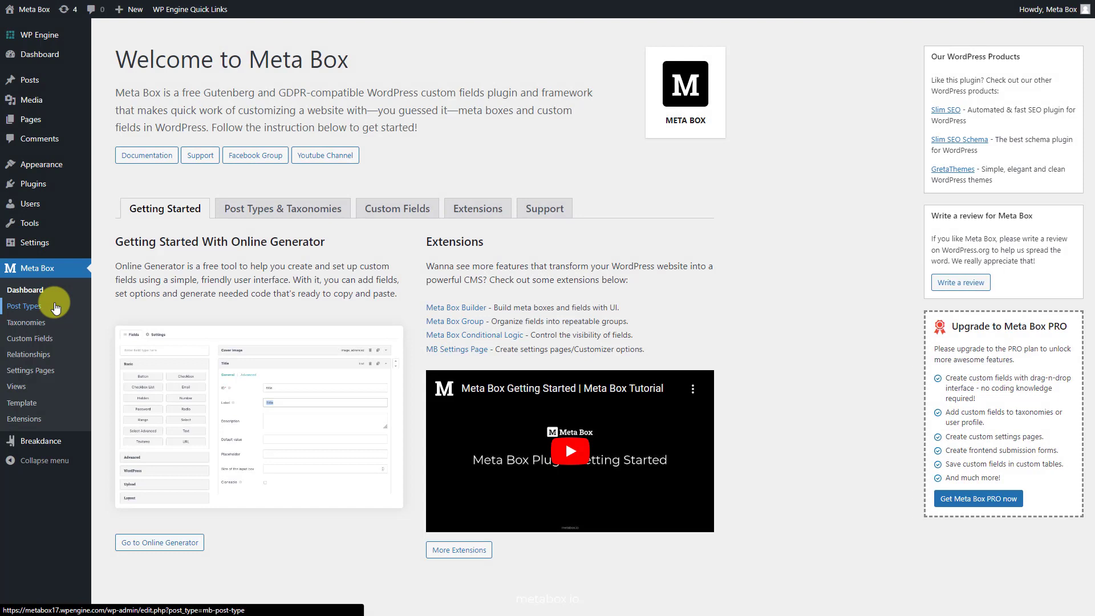
Step: Create and publish a Meta Box post type with plural name "Cuisines" and singular name "Cuisine"
{"action": "left_click", "coordinate": [55, 308]}
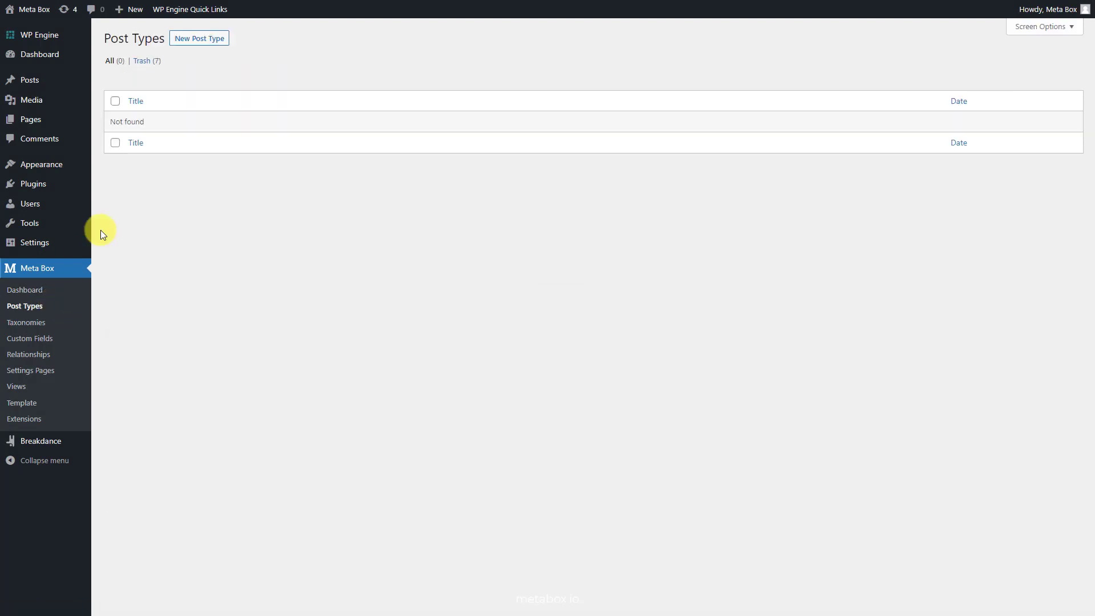
{"action": "left_click", "coordinate": [208, 42]}
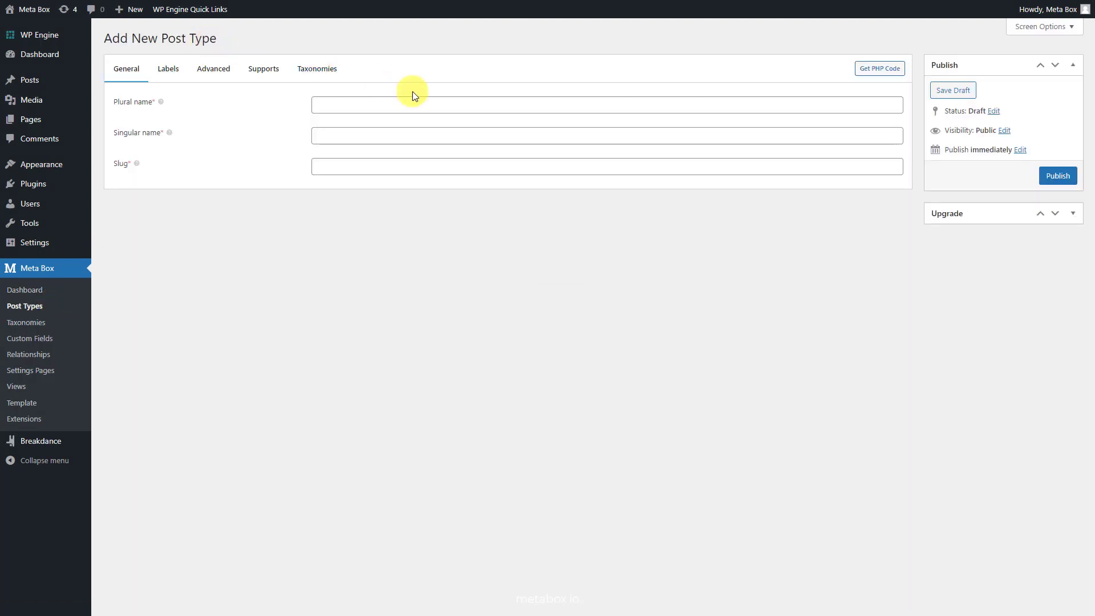
{"action": "left_click", "coordinate": [459, 104]}
{"action": "type", "text": "Cuisines"}
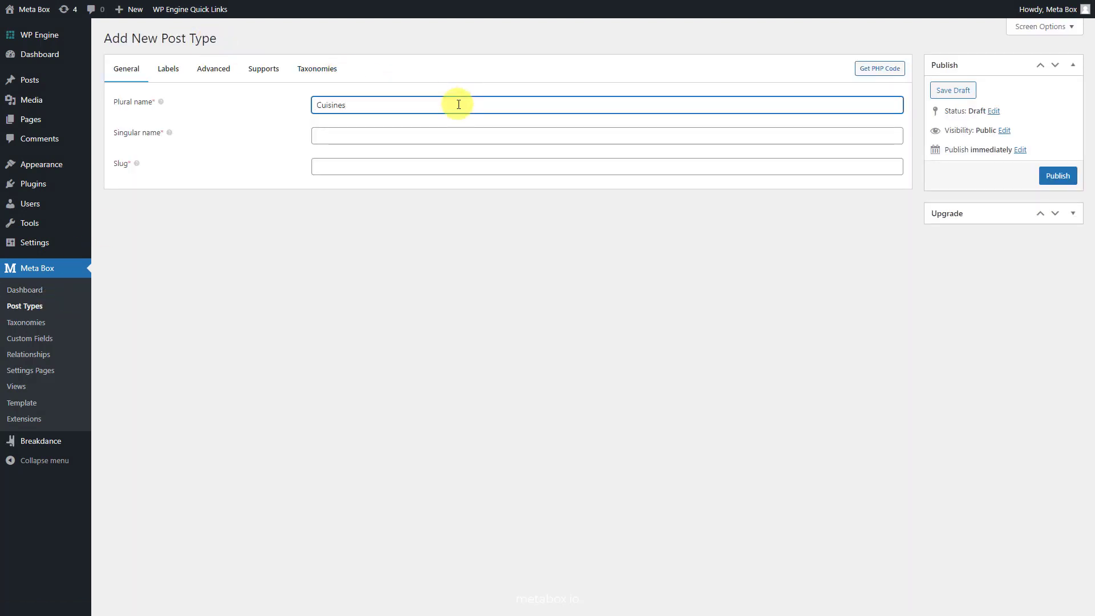
{"action": "left_click", "coordinate": [462, 134]}
{"action": "type", "text": "Cuisine"}
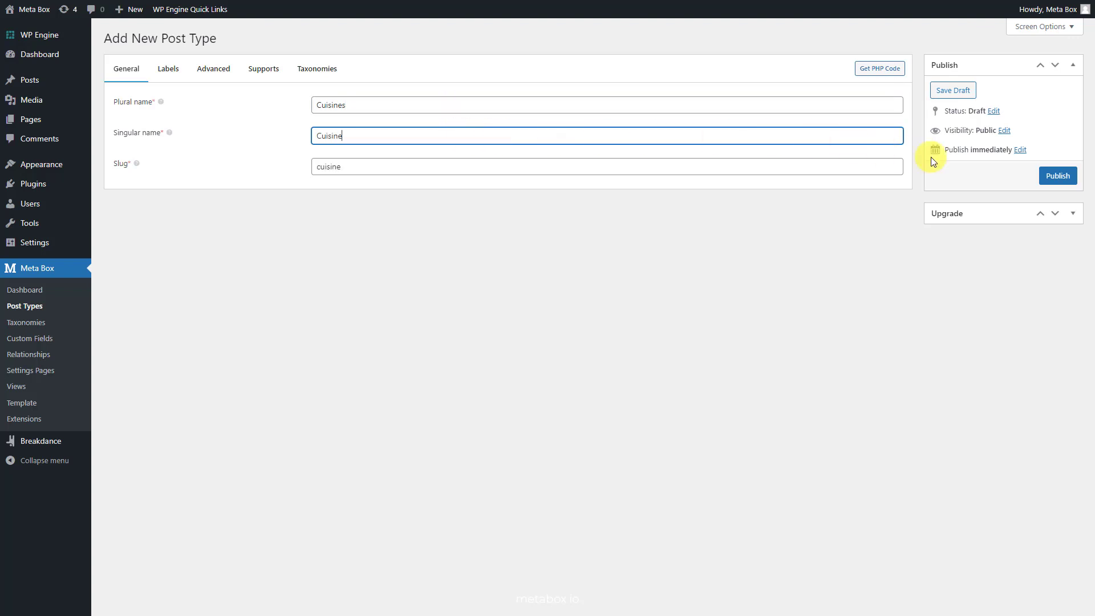
{"action": "left_click", "coordinate": [1050, 177]}
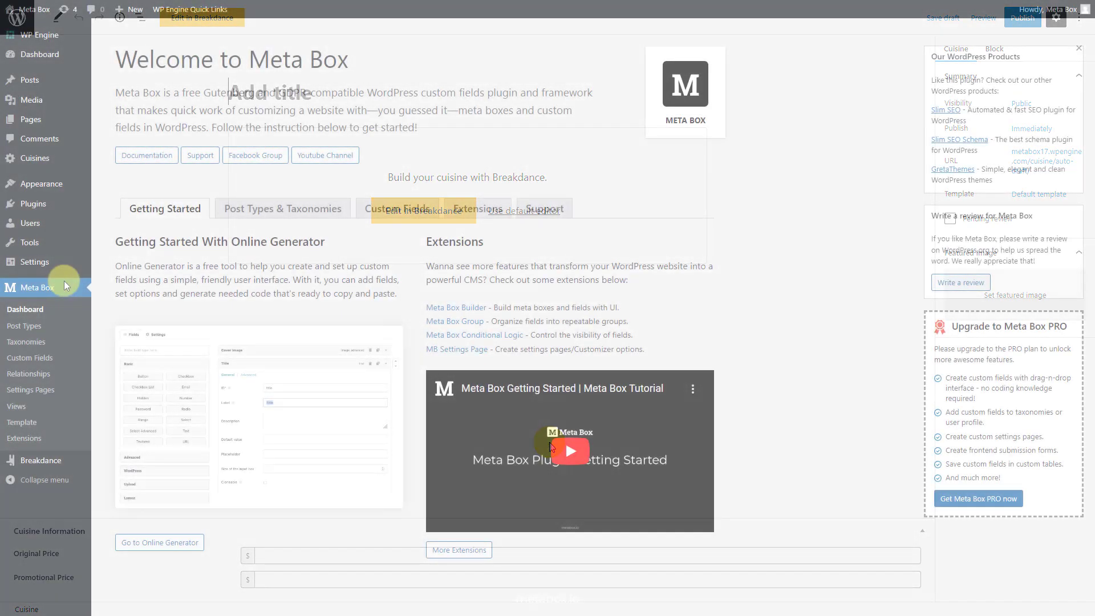
Step: Create a new custom field group titled "Cuisine Information"
{"action": "left_click", "coordinate": [60, 360]}
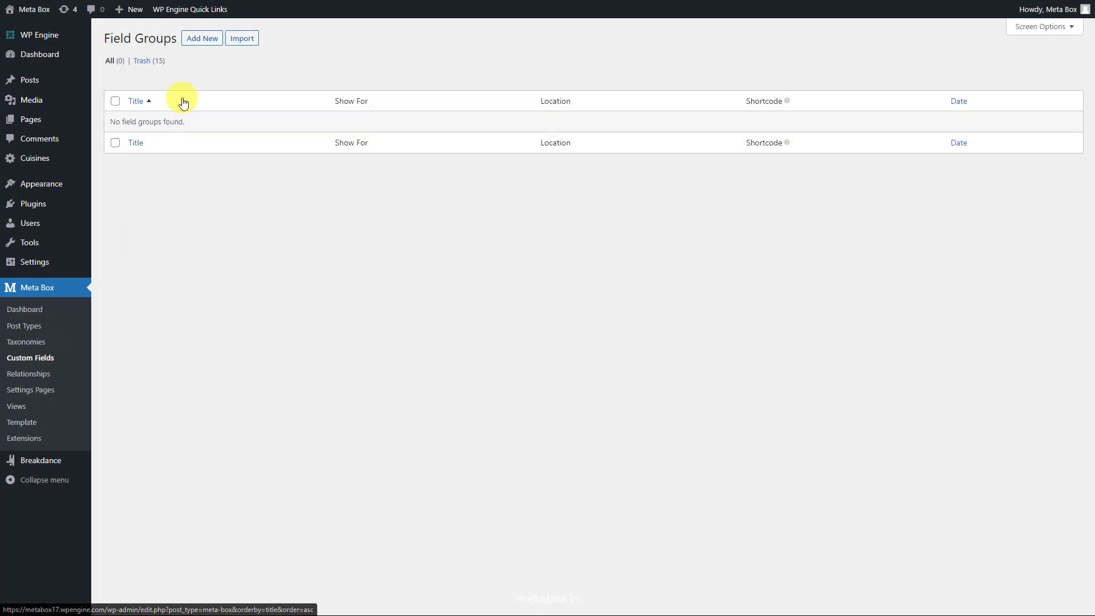
{"action": "left_click", "coordinate": [202, 40]}
{"action": "type", "text": "Cuisine Information"}
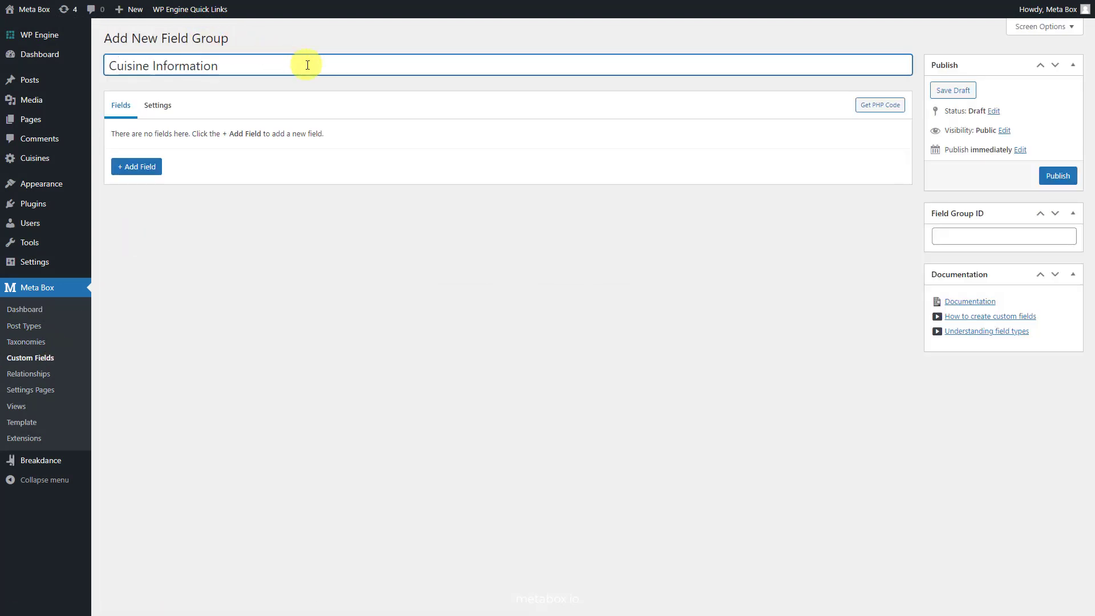
Step: Add a text field labelled "Original Price" with "$" as its prepend text
{"action": "left_click", "coordinate": [152, 168]}
{"action": "type", "text": "text"}
{"action": "left_click", "coordinate": [161, 233]}
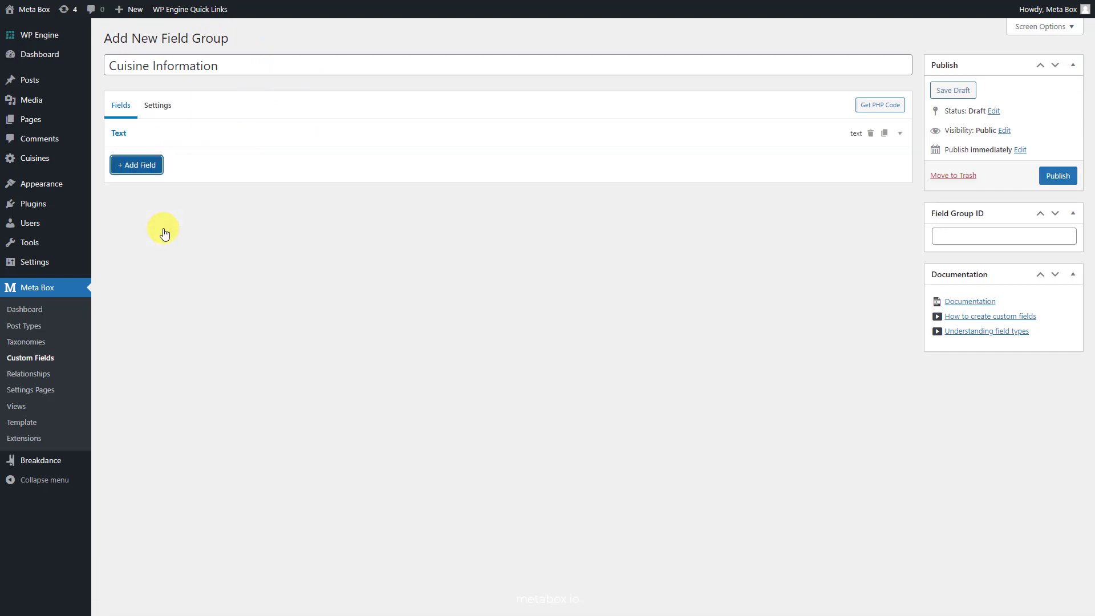
{"action": "left_click", "coordinate": [217, 146]}
{"action": "double_click", "coordinate": [330, 183]}
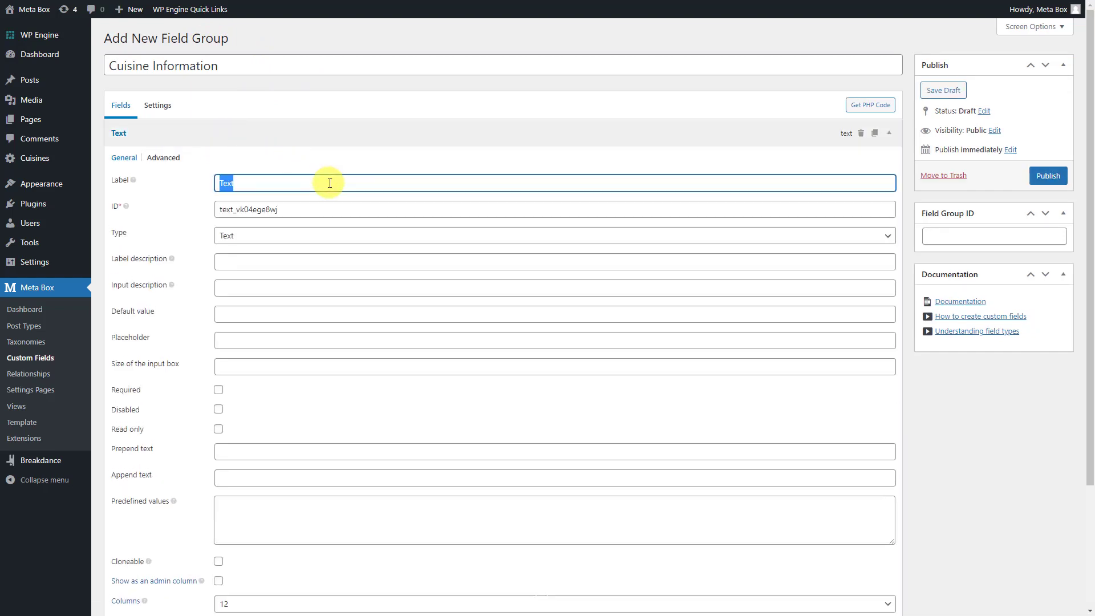
{"action": "type", "text": "Original Price"}
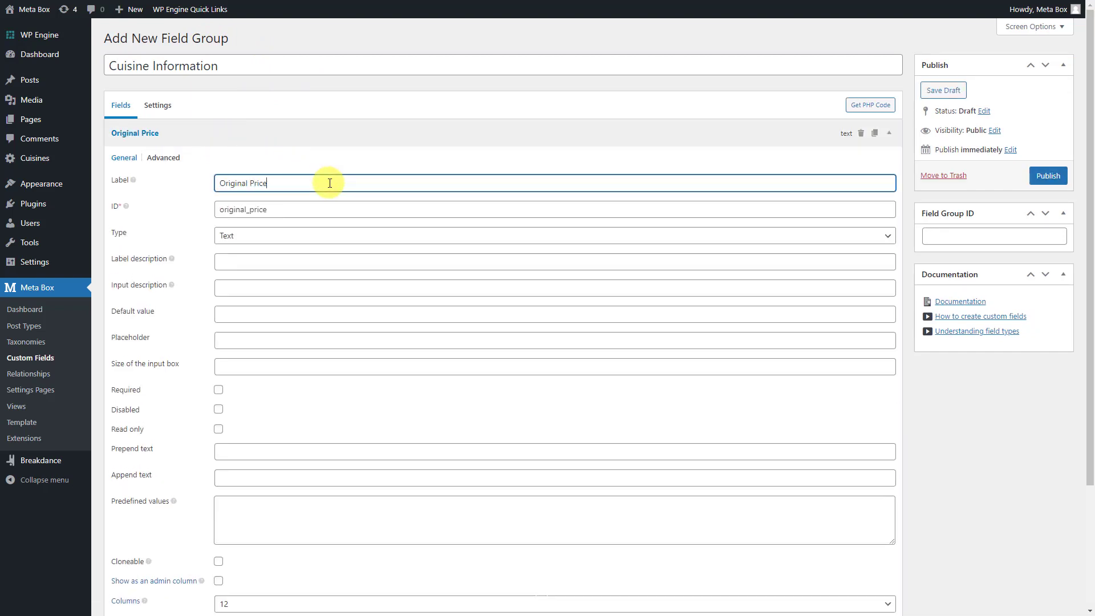
{"action": "left_click", "coordinate": [336, 449]}
{"action": "type", "text": "$"}
Step: Show the Original Price field as an admin column with the column title "Original Price"
{"action": "scroll", "coordinate": [319, 450], "scroll_direction": "down", "scroll_amount": 2}
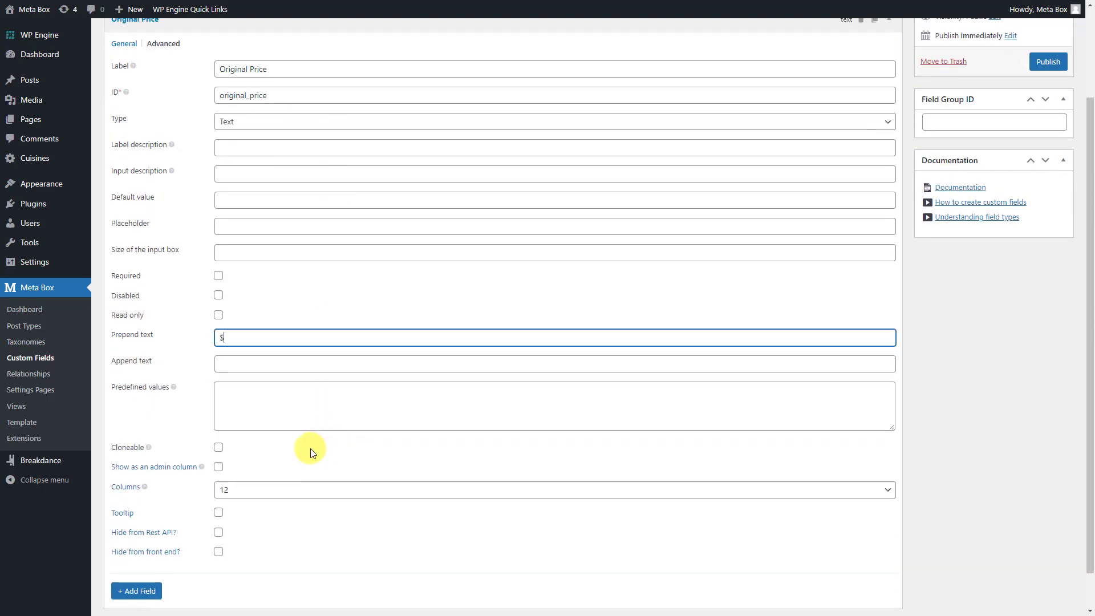
{"action": "left_click", "coordinate": [219, 467]}
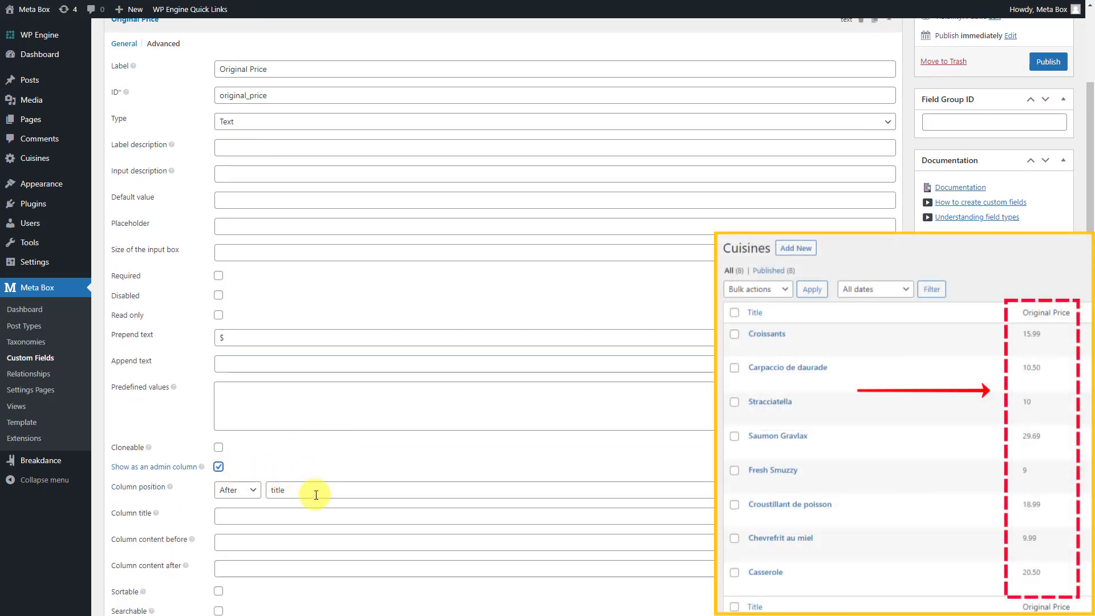
{"action": "left_click", "coordinate": [367, 514]}
{"action": "type", "text": "Original Price"}
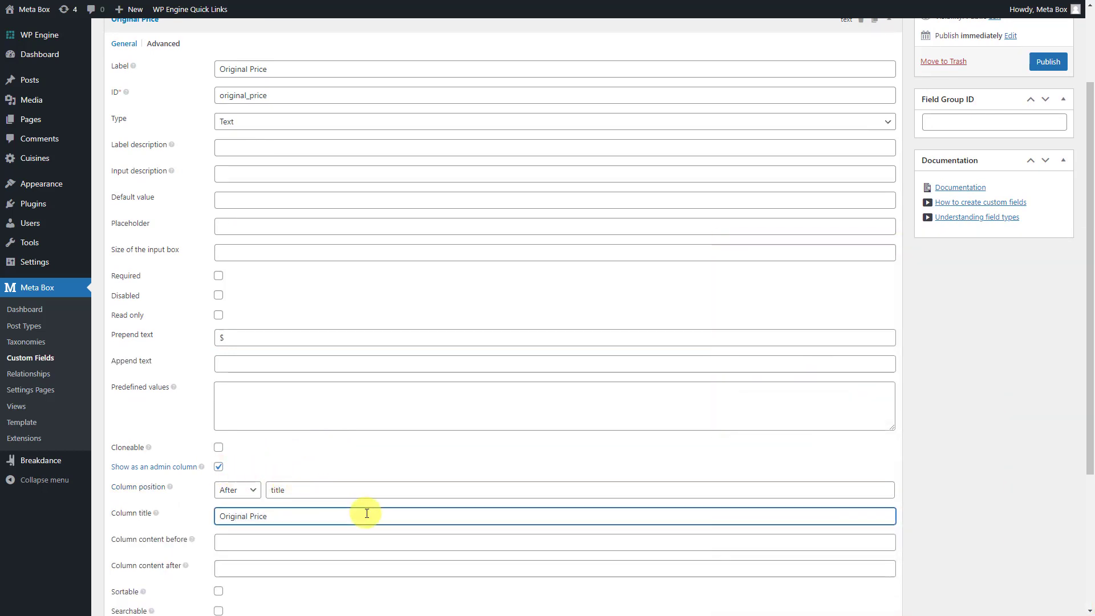
{"action": "scroll", "coordinate": [359, 308], "scroll_direction": "up", "scroll_amount": 2}
{"action": "left_click", "coordinate": [352, 131]}
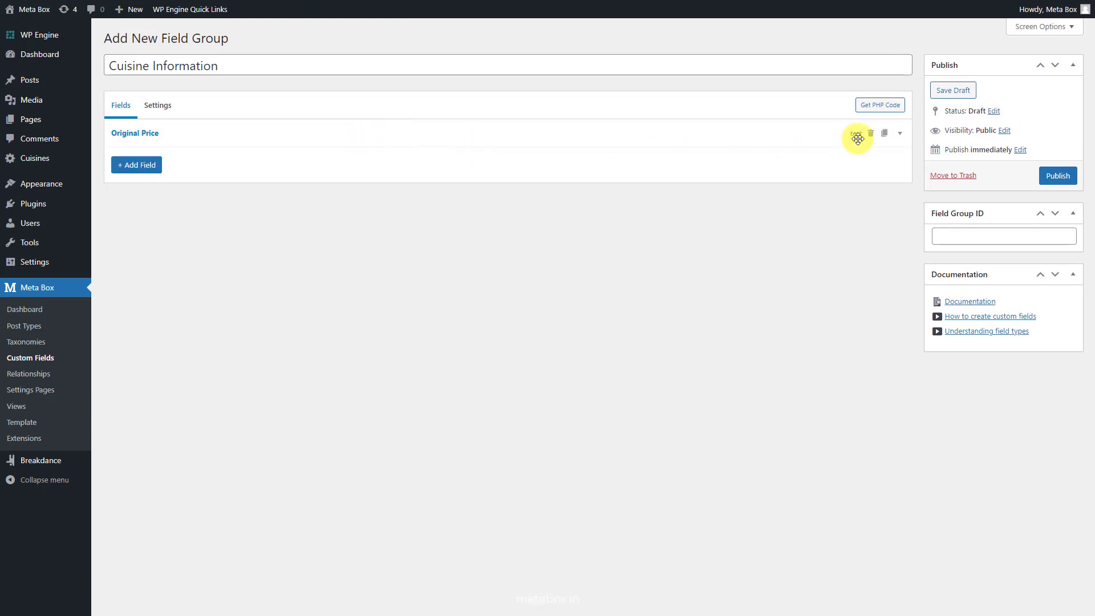
Step: Duplicate the Original Price field and relabel the copy "Promotional Price"
{"action": "left_click", "coordinate": [884, 134]}
{"action": "left_click", "coordinate": [807, 162]}
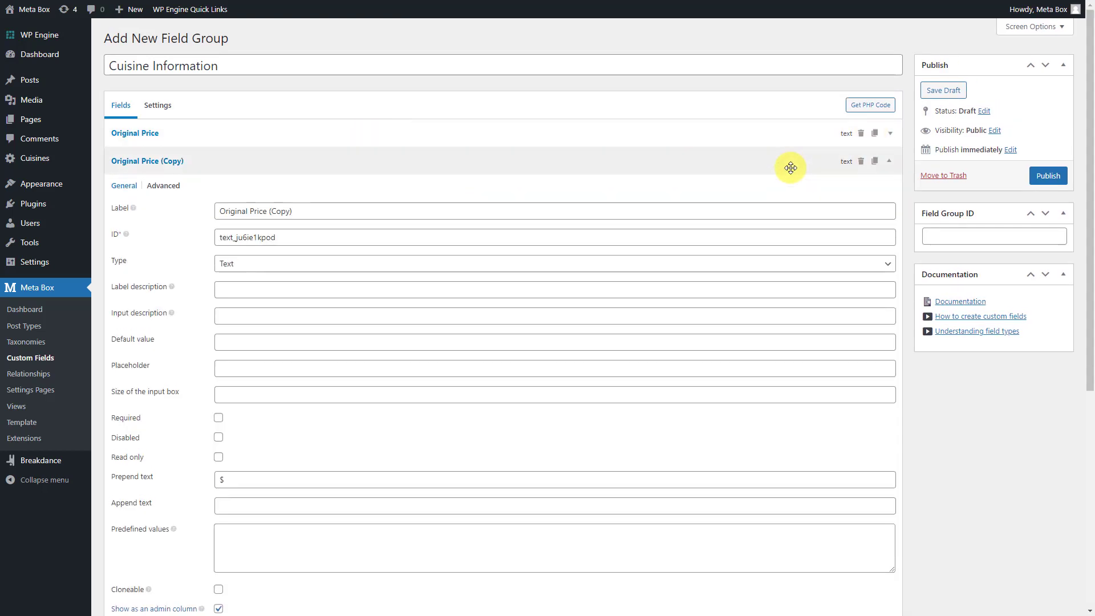
{"action": "left_click", "coordinate": [779, 211]}
{"action": "key", "text": "ctrl+a"}
{"action": "type", "text": "Promotional Price"}
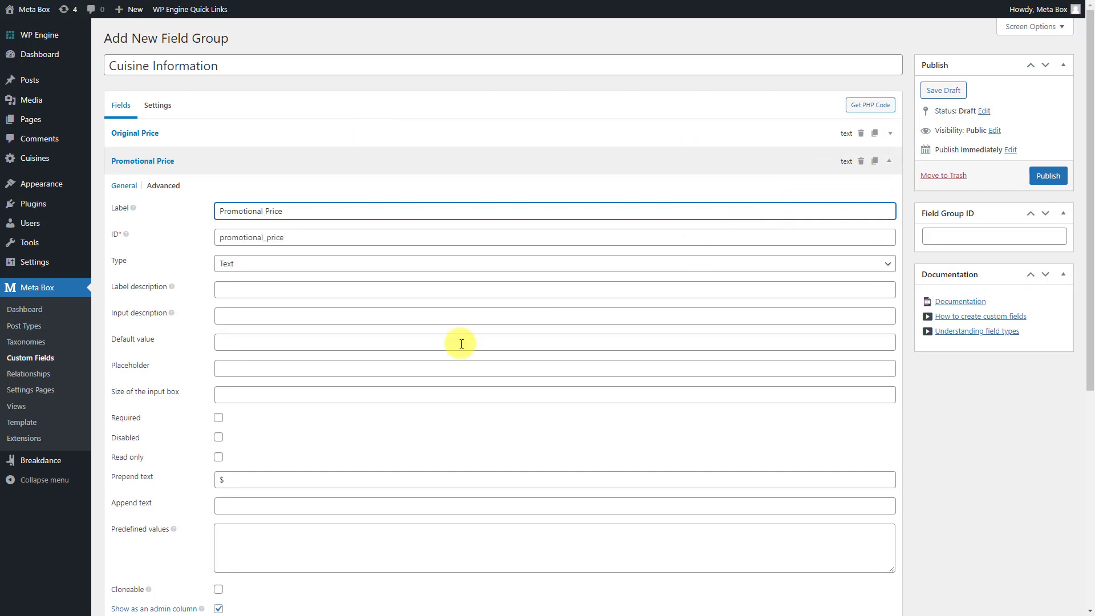
Step: Position the Promotional Price field's admin column after original_price and title the column "Promotional Price"
{"action": "scroll", "coordinate": [462, 343], "scroll_direction": "down", "scroll_amount": 3}
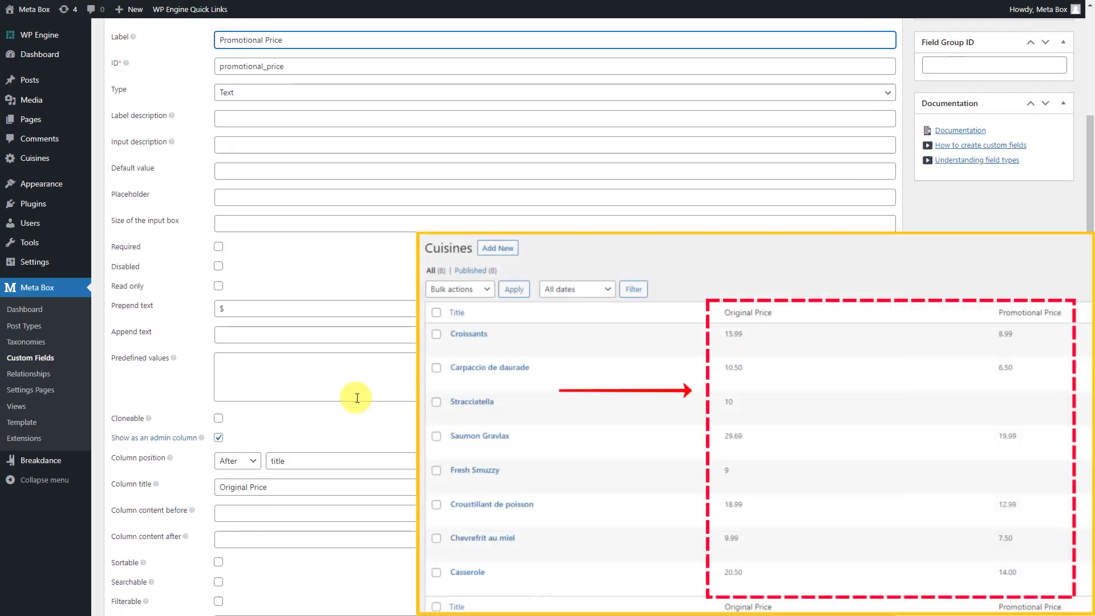
{"action": "left_click", "coordinate": [353, 457]}
{"action": "key", "text": "ctrl+a"}
{"action": "key", "text": "BackSpace"}
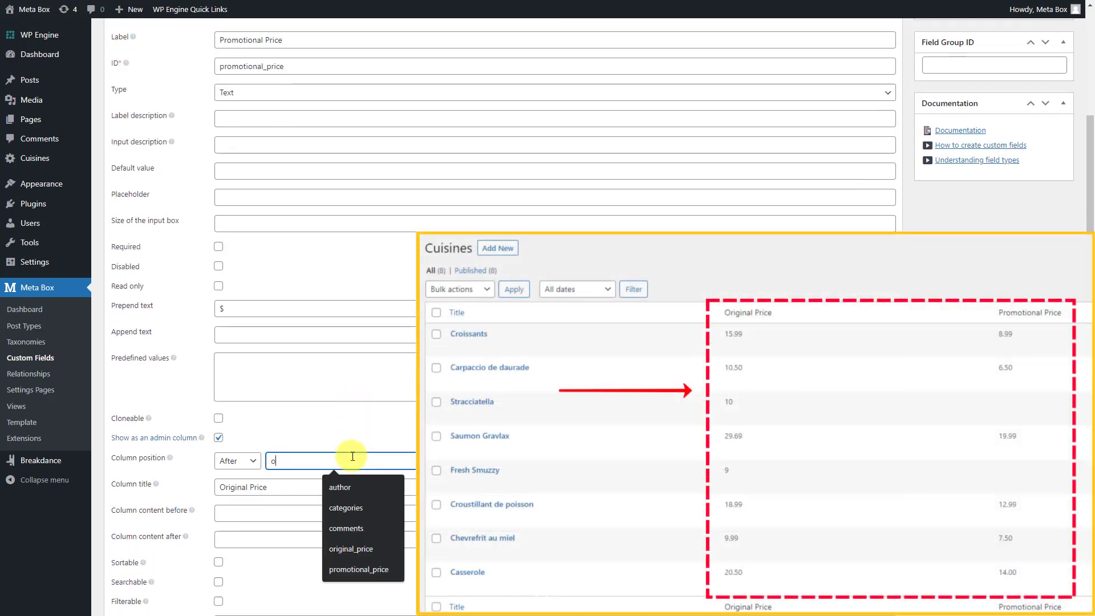
{"action": "type", "text": "original"}
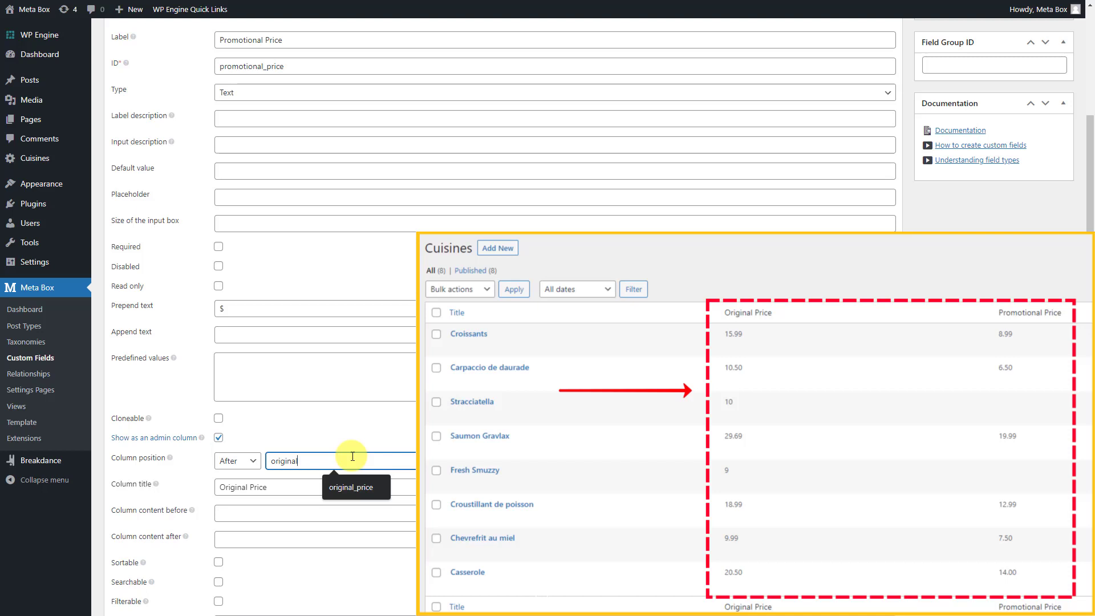
{"action": "left_click", "coordinate": [358, 488]}
{"action": "key", "text": "ctrl+a"}
{"action": "type", "text": "Promotional Price"}
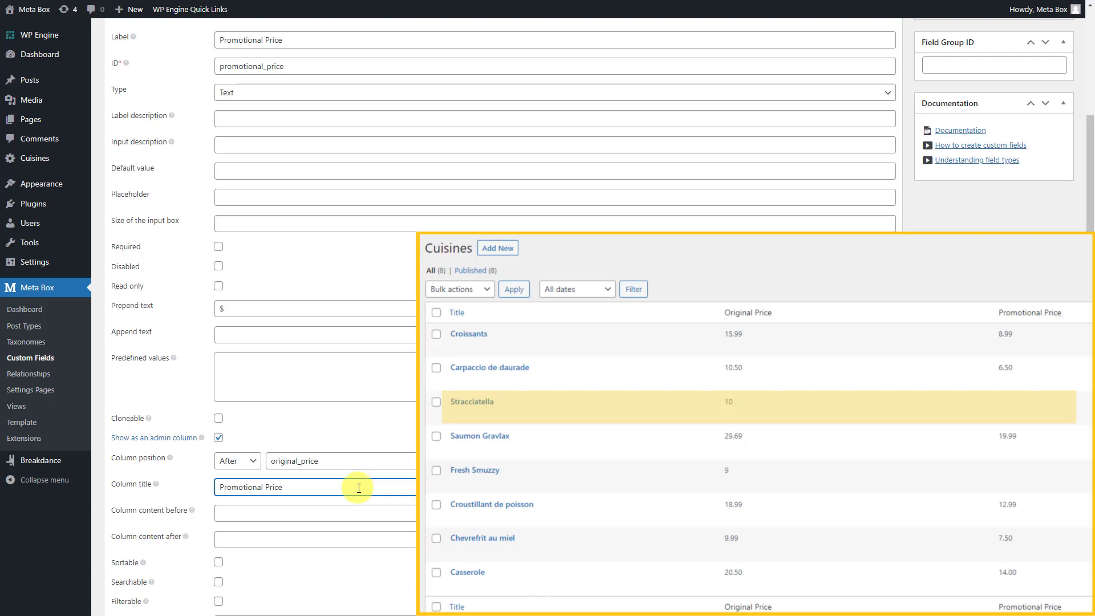
{"action": "scroll", "coordinate": [358, 486], "scroll_direction": "up", "scroll_amount": 3}
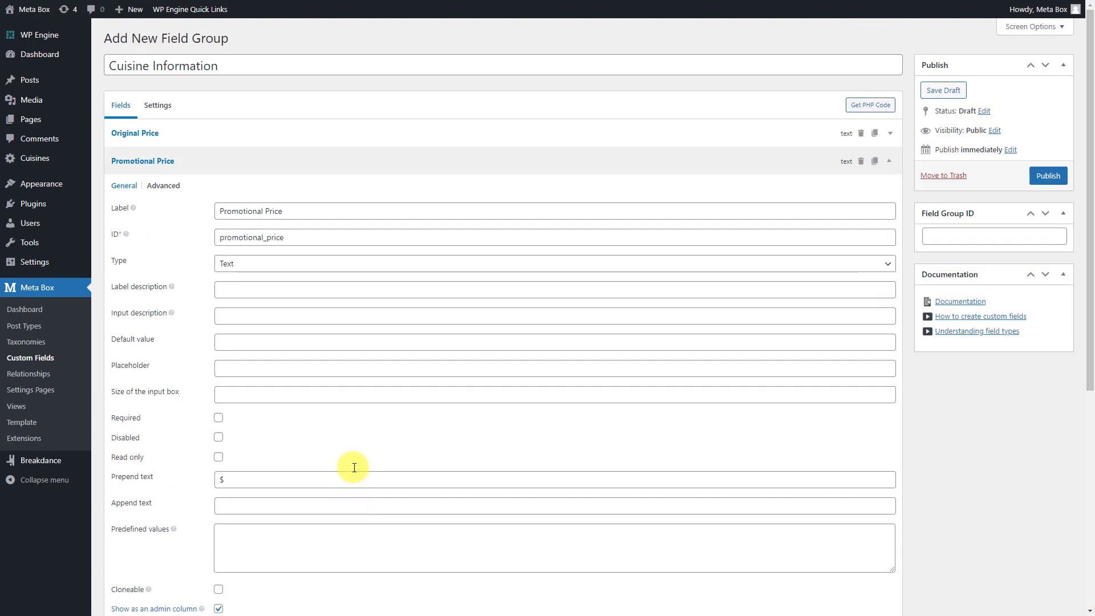
{"action": "left_click", "coordinate": [252, 158]}
Step: Publish the field group with its location set to the Cuisine post type instead of Post, and open a new cuisine post
{"action": "left_click", "coordinate": [166, 118]}
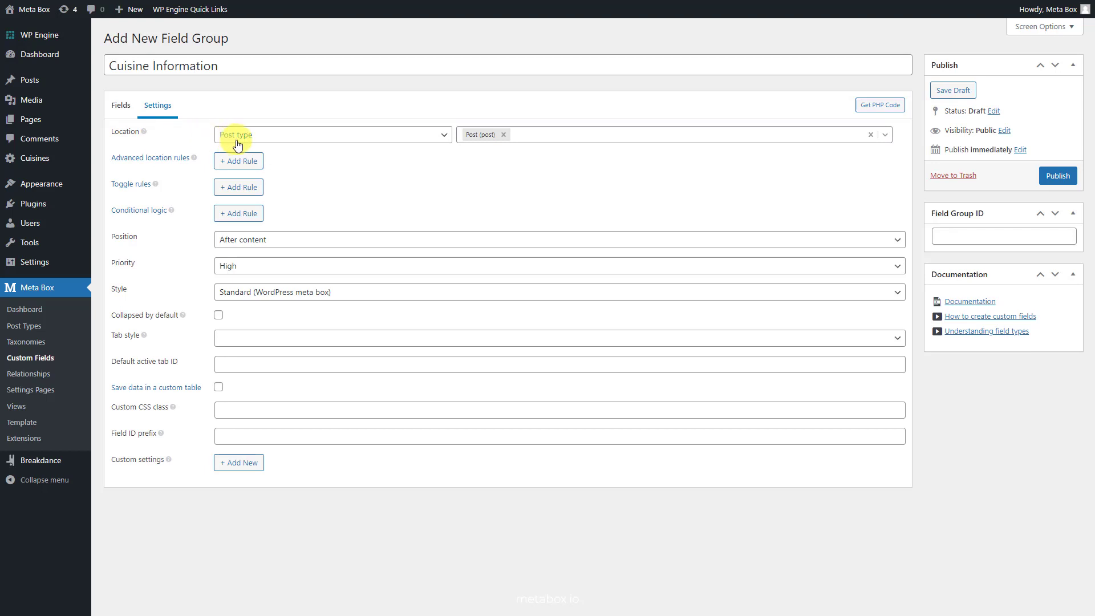
{"action": "left_click", "coordinate": [503, 135]}
{"action": "type", "text": "cuisine"}
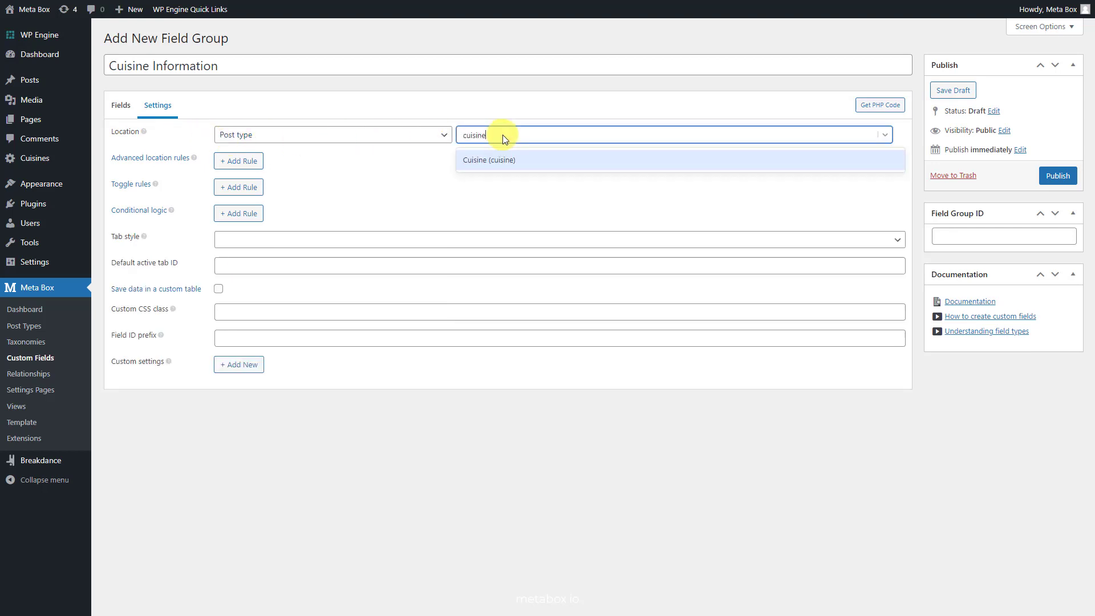
{"action": "left_click", "coordinate": [535, 158]}
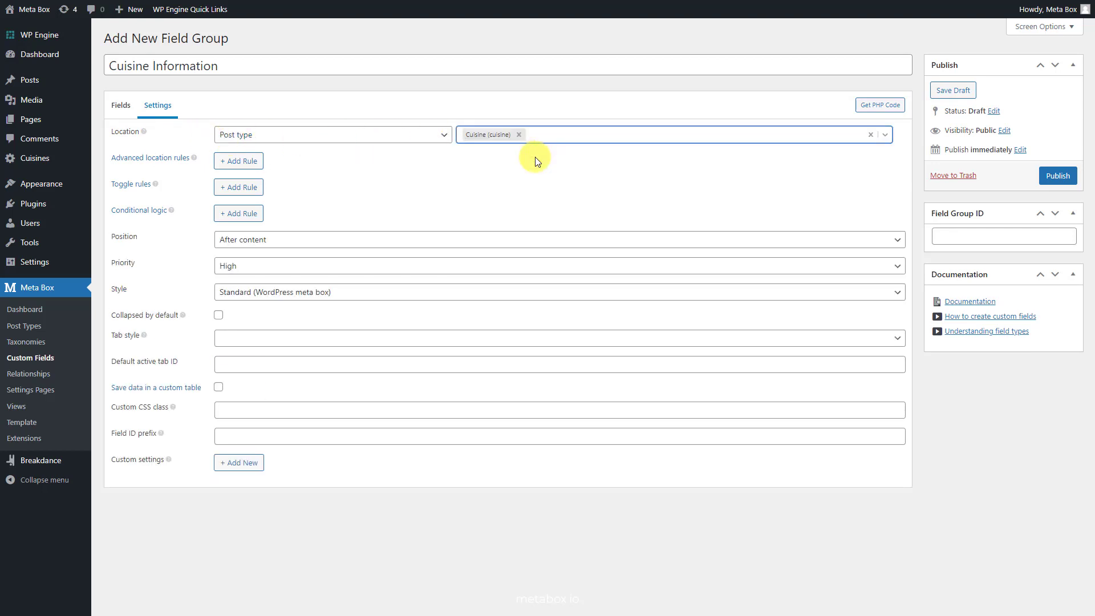
{"action": "left_click", "coordinate": [1056, 176]}
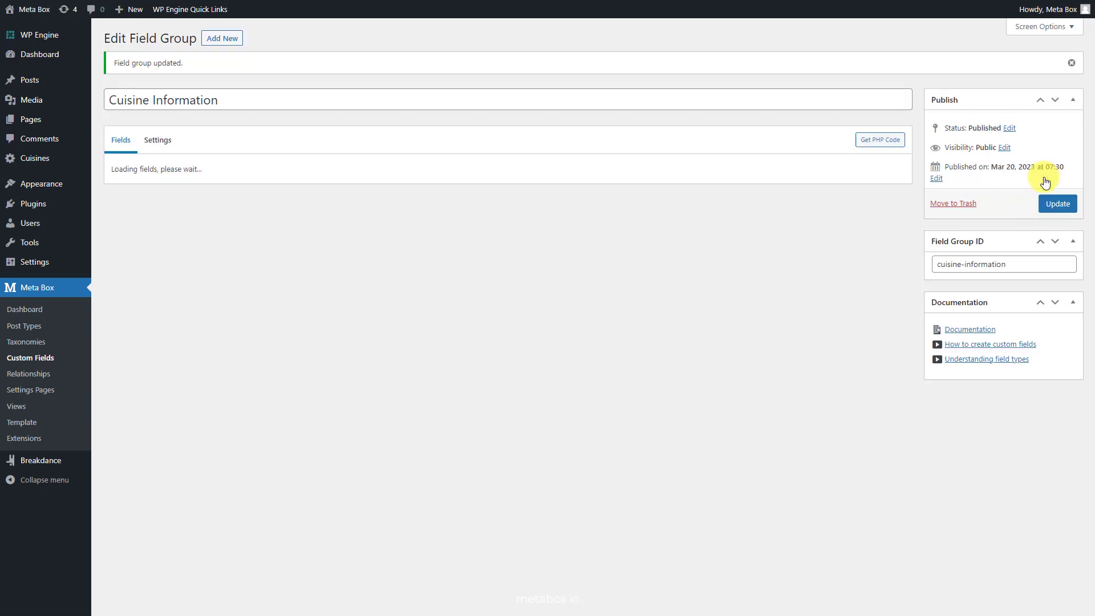
{"action": "mouse_move", "coordinate": [85, 162]}
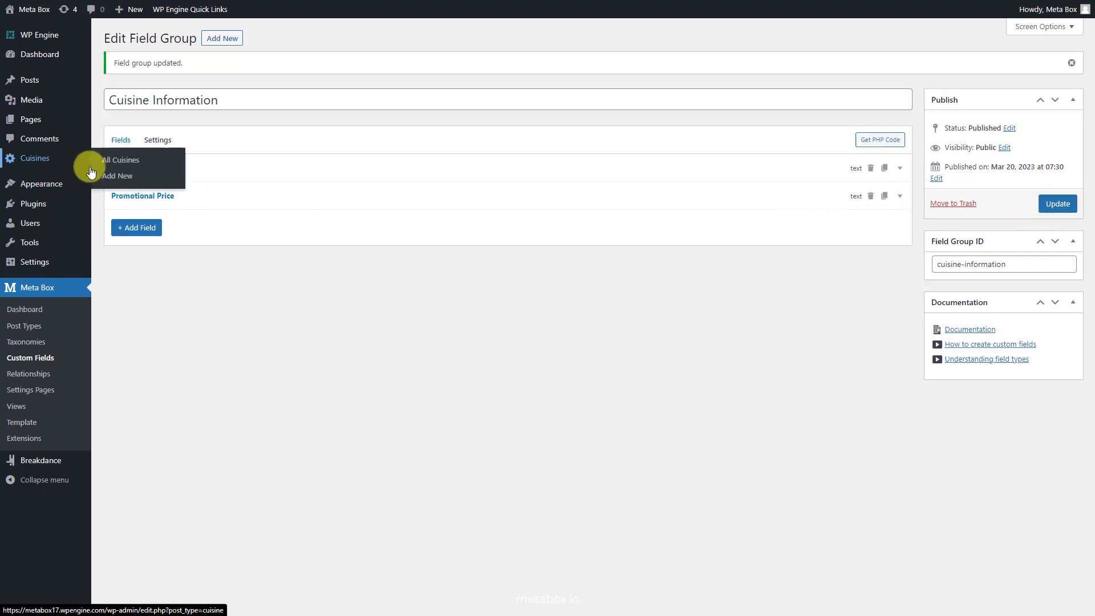
{"action": "left_click", "coordinate": [150, 184]}
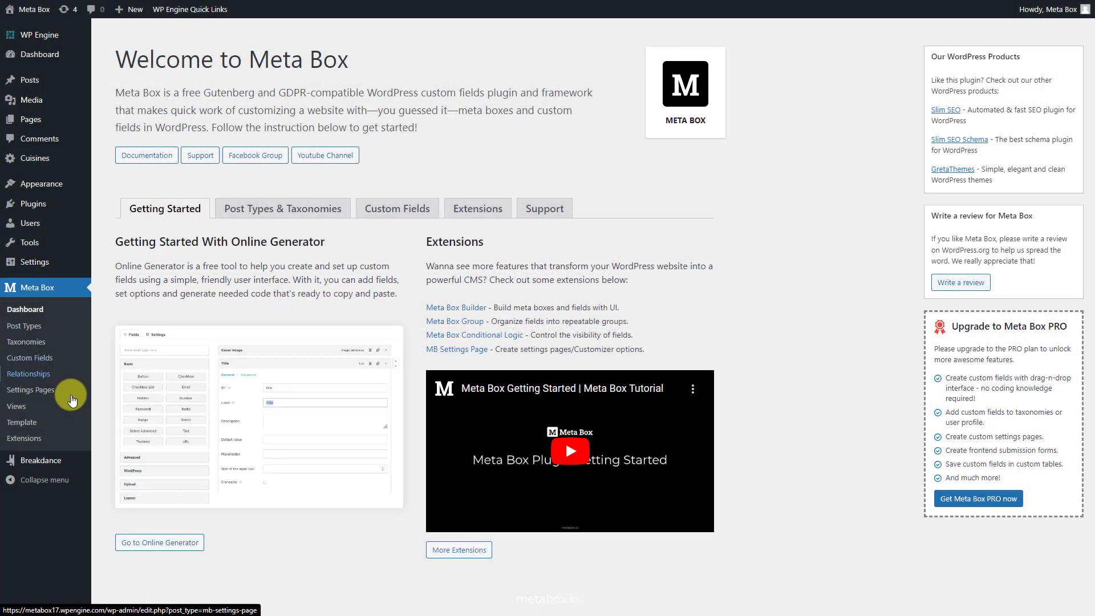
Step: Create a Breakdance global block titled "Cuisine Block"
{"action": "mouse_move", "coordinate": [66, 460]}
{"action": "left_click", "coordinate": [152, 495]}
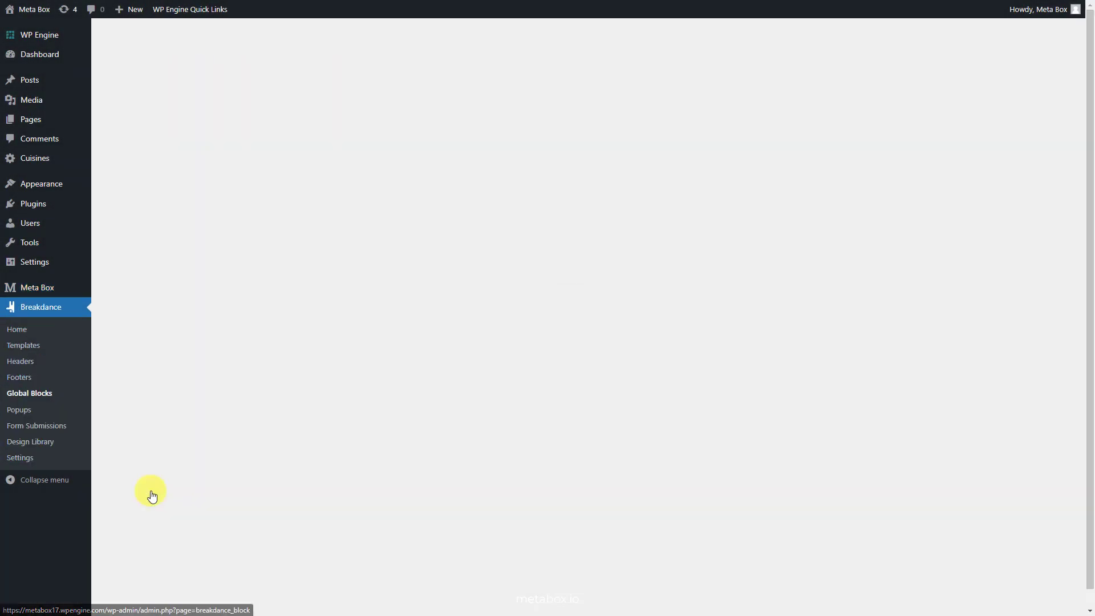
{"action": "left_click", "coordinate": [243, 50]}
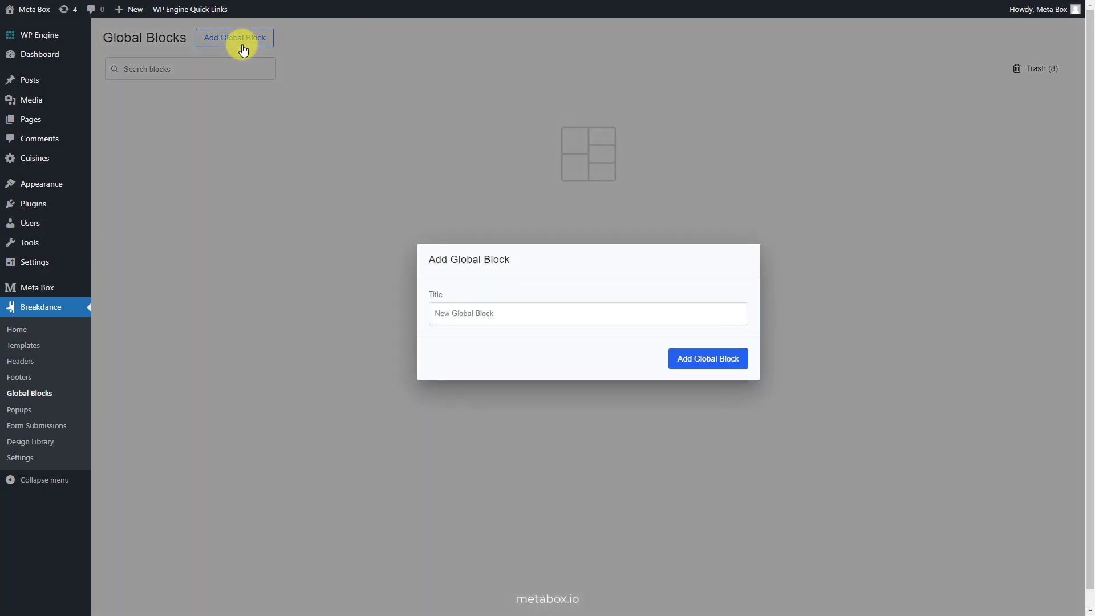
{"action": "left_click", "coordinate": [511, 313]}
{"action": "type", "text": "Cuisine Block"}
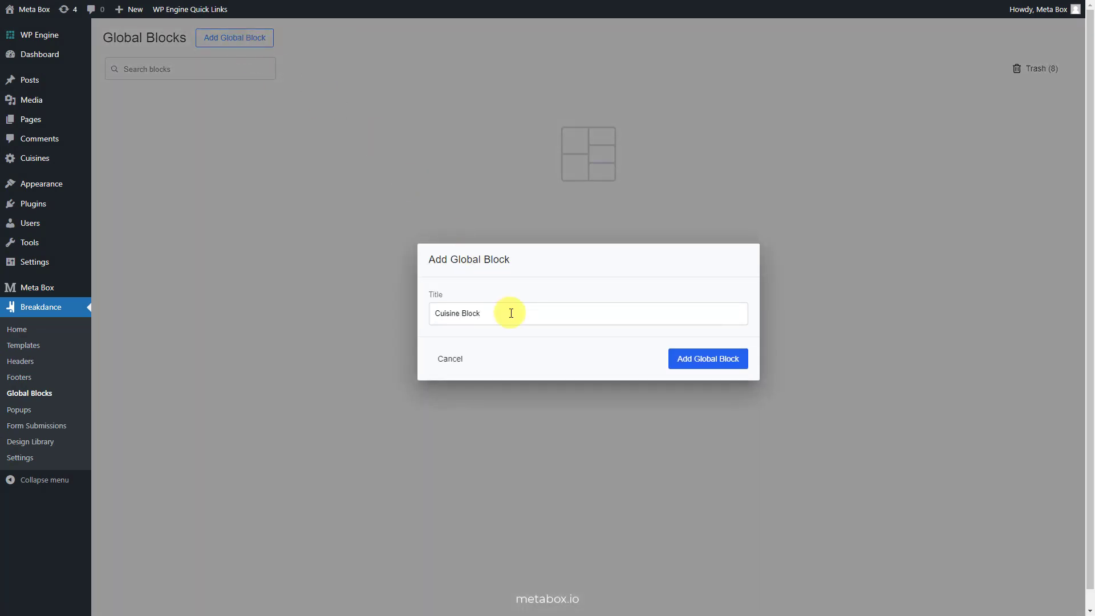
{"action": "left_click", "coordinate": [676, 366]}
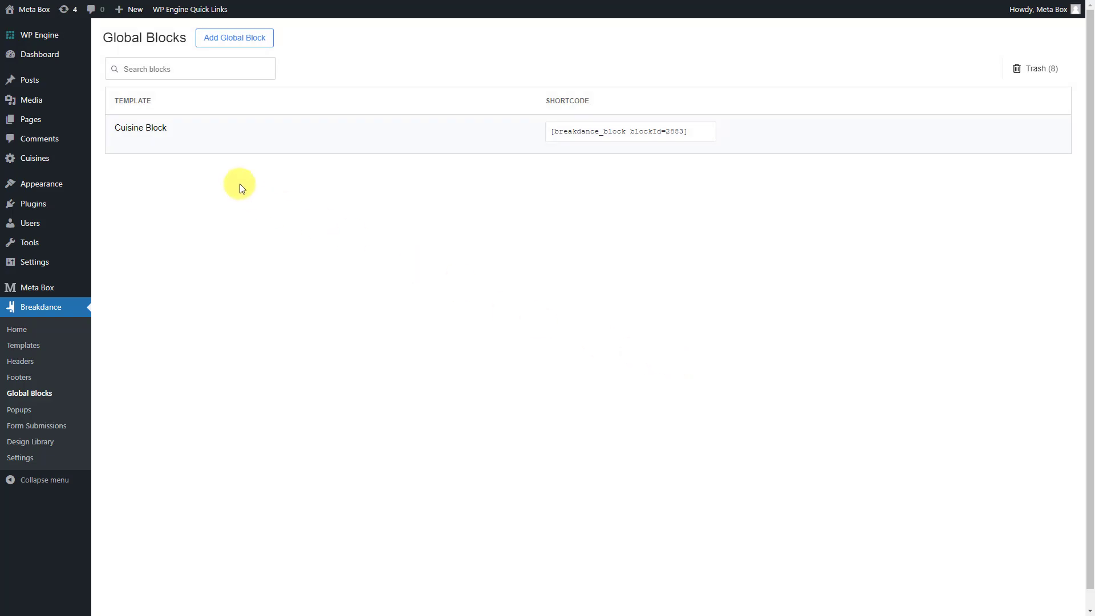
Step: Open the Cuisine Block for editing in Breakdance and set its preview to the Croissants cuisine
{"action": "left_click", "coordinate": [158, 143]}
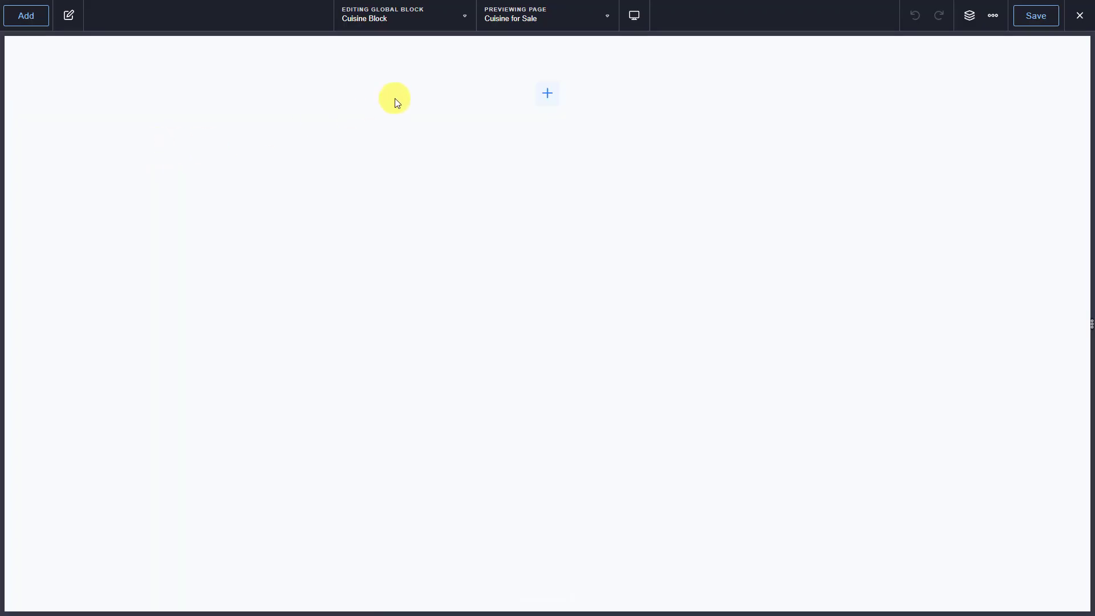
{"action": "left_click", "coordinate": [518, 19]}
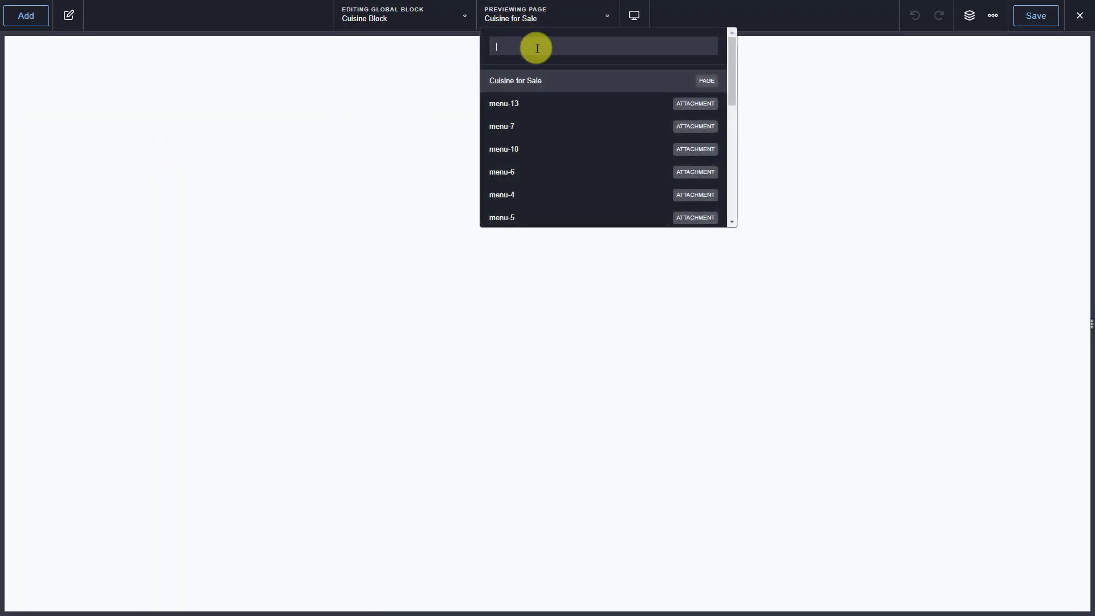
{"action": "type", "text": "cr"}
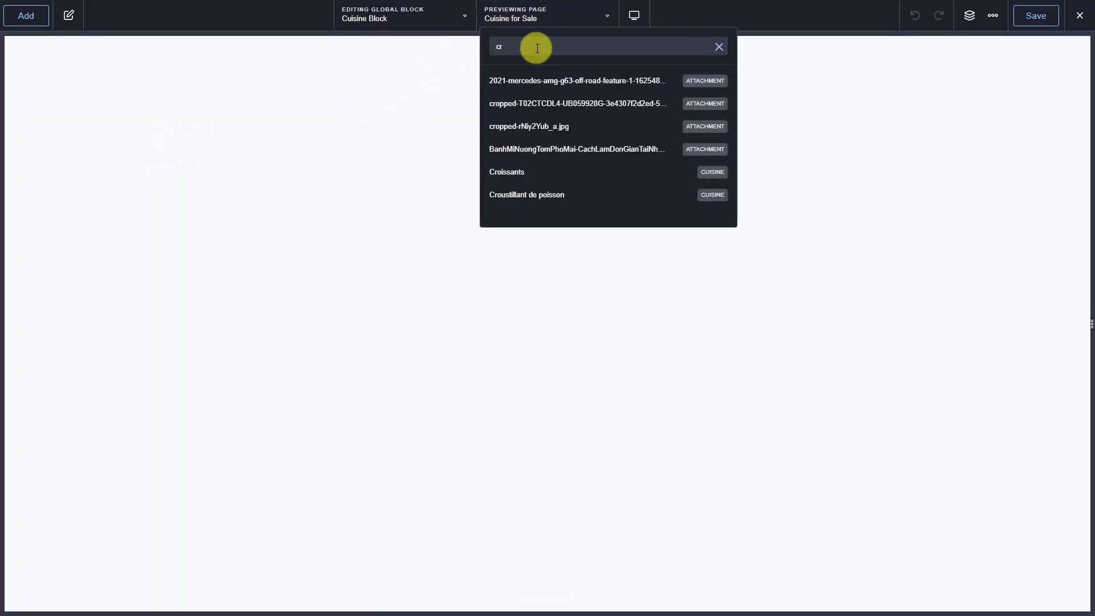
{"action": "left_click", "coordinate": [568, 172]}
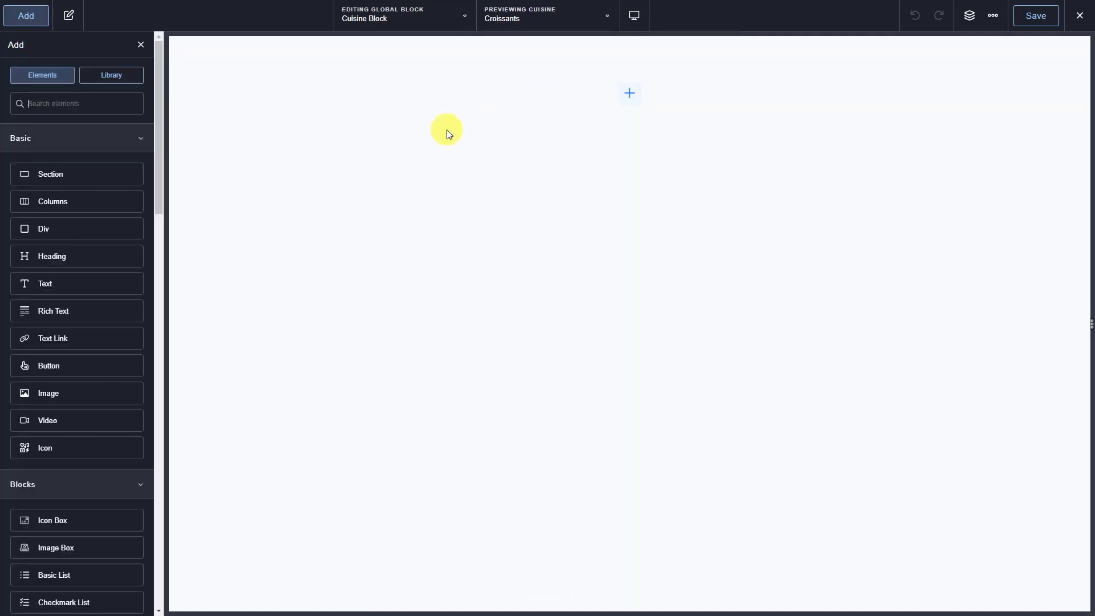
Step: Add a Div to the block and apply a dynamic data condition showing it only if Promotional Price is not empty
{"action": "left_click", "coordinate": [86, 229]}
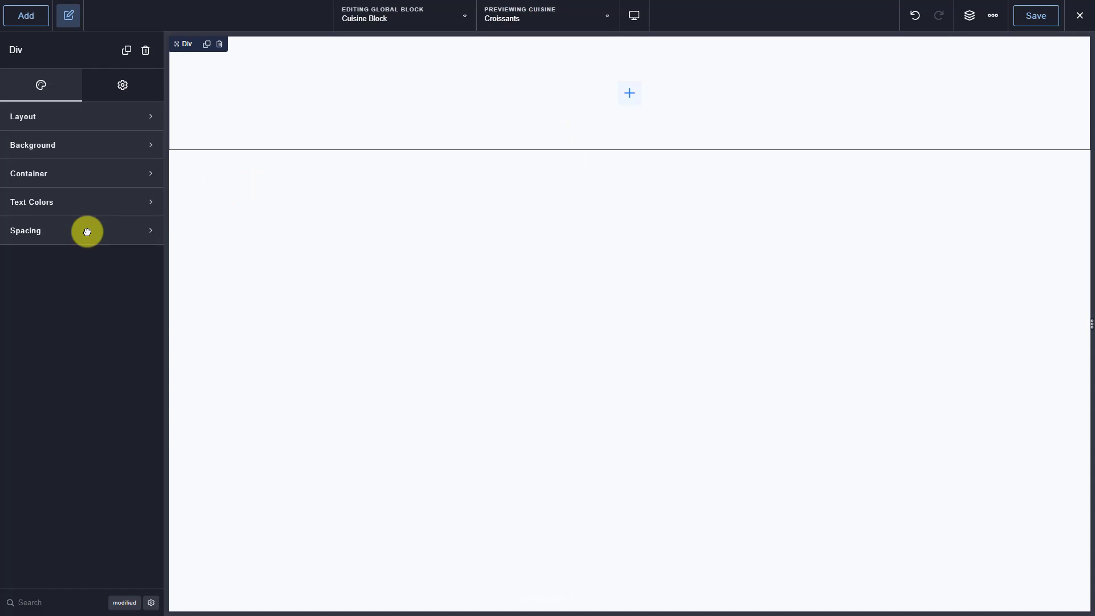
{"action": "left_click", "coordinate": [118, 90]}
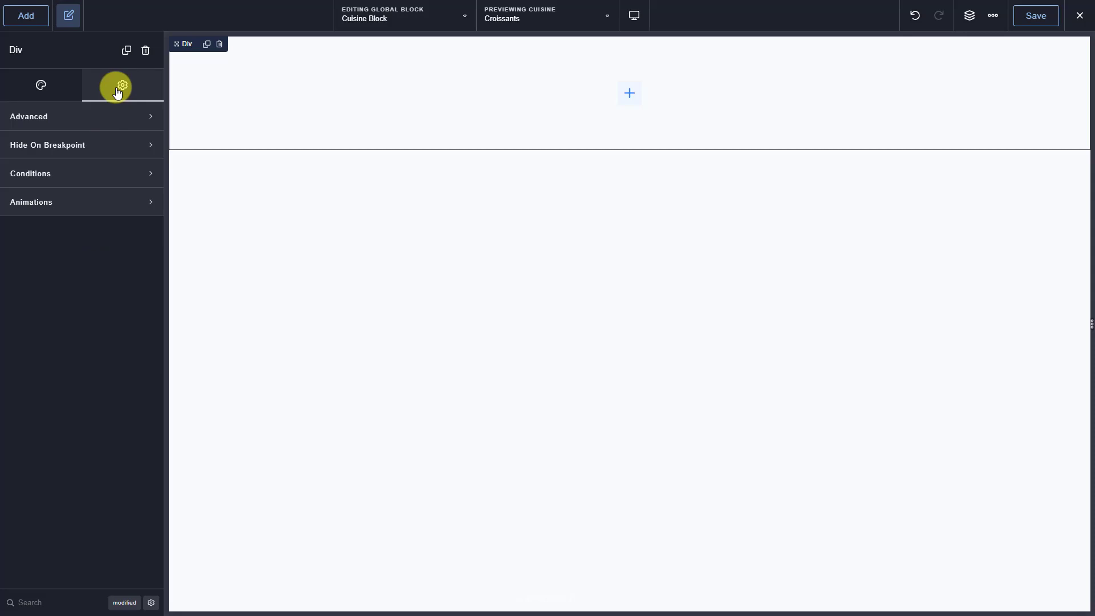
{"action": "left_click", "coordinate": [103, 174]}
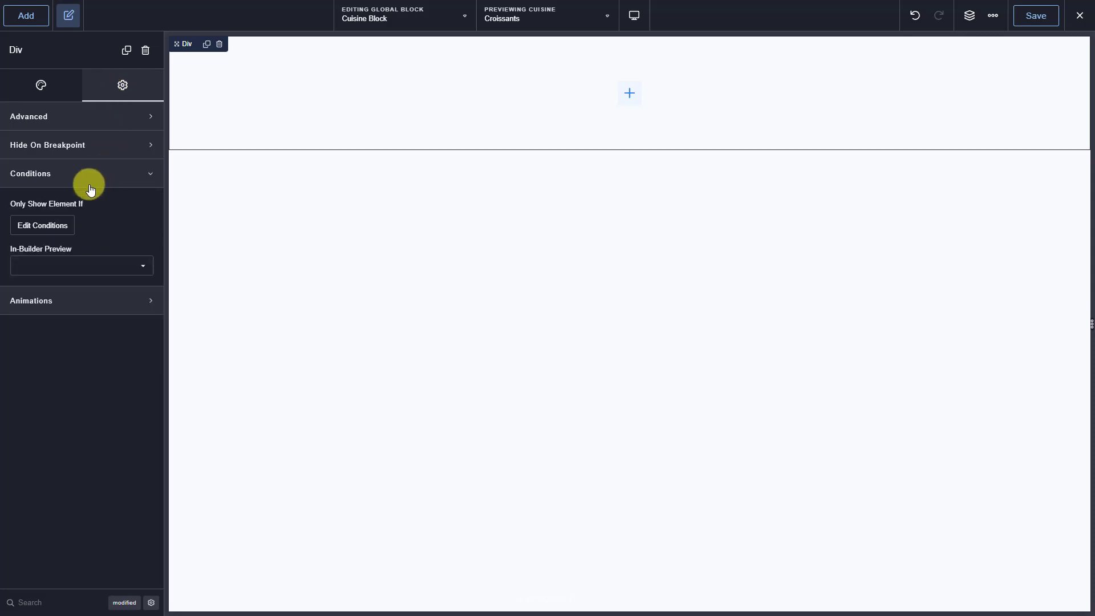
{"action": "left_click", "coordinate": [49, 228]}
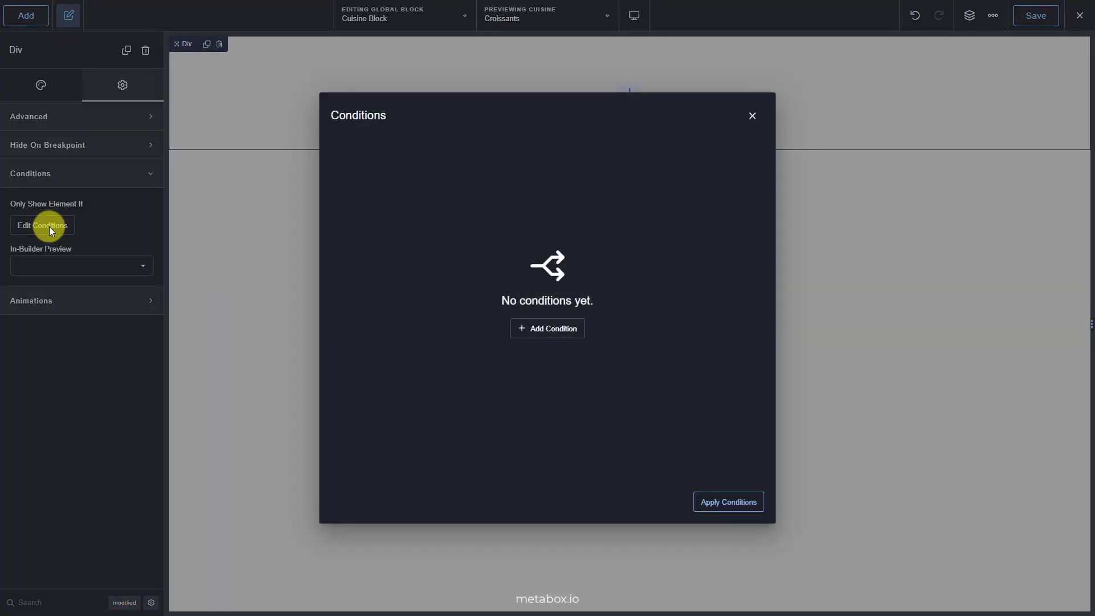
{"action": "left_click", "coordinate": [535, 330]}
{"action": "left_click", "coordinate": [435, 162]}
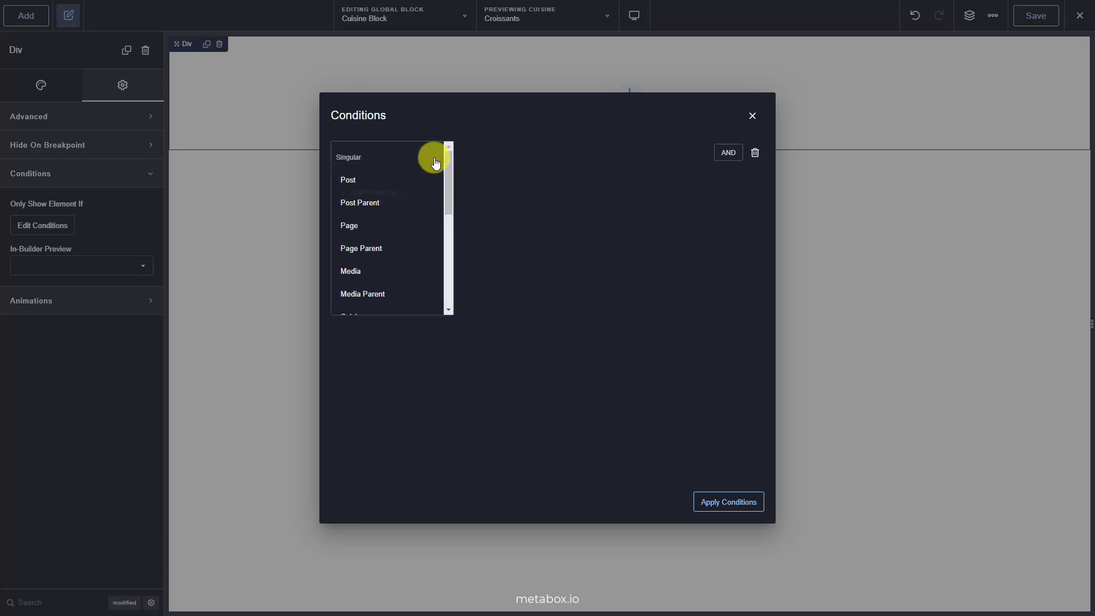
{"action": "left_click_drag", "start_coordinate": [446, 166], "coordinate": [449, 249]}
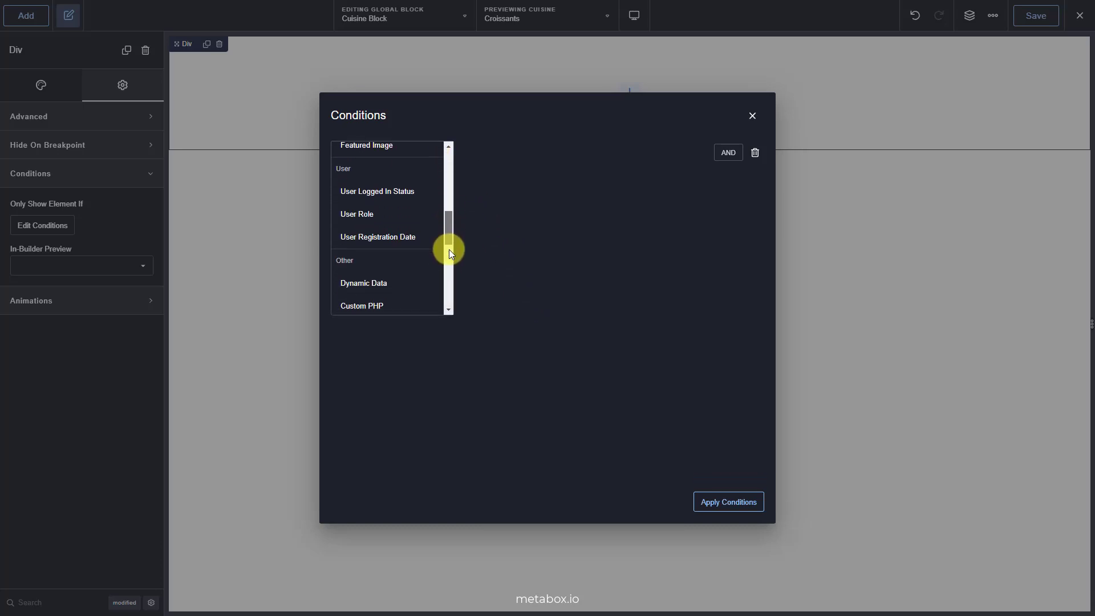
{"action": "left_click", "coordinate": [408, 284]}
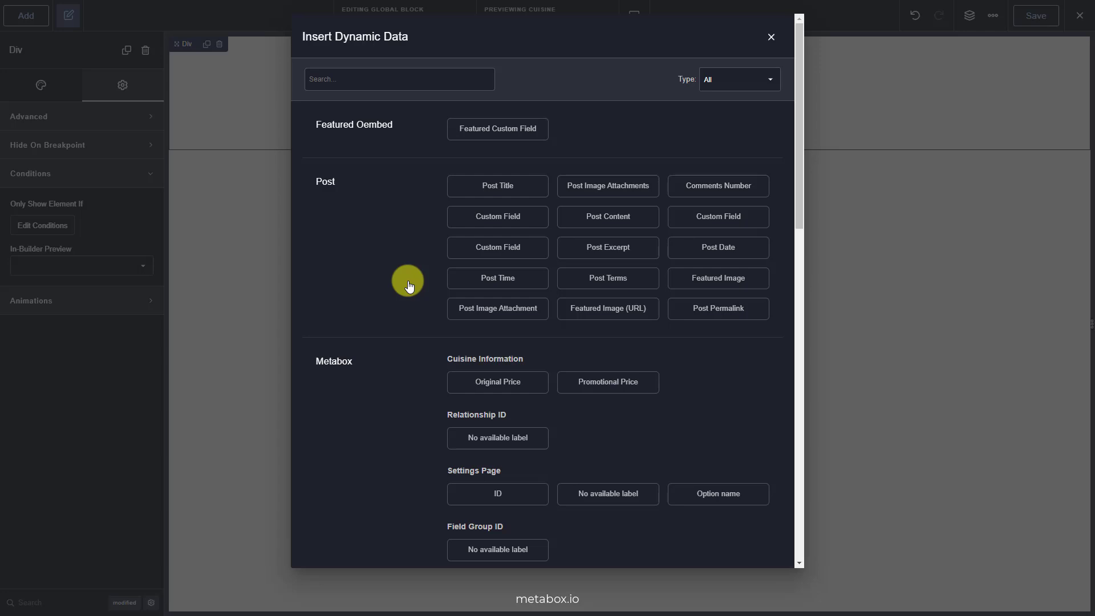
{"action": "left_click", "coordinate": [599, 389]}
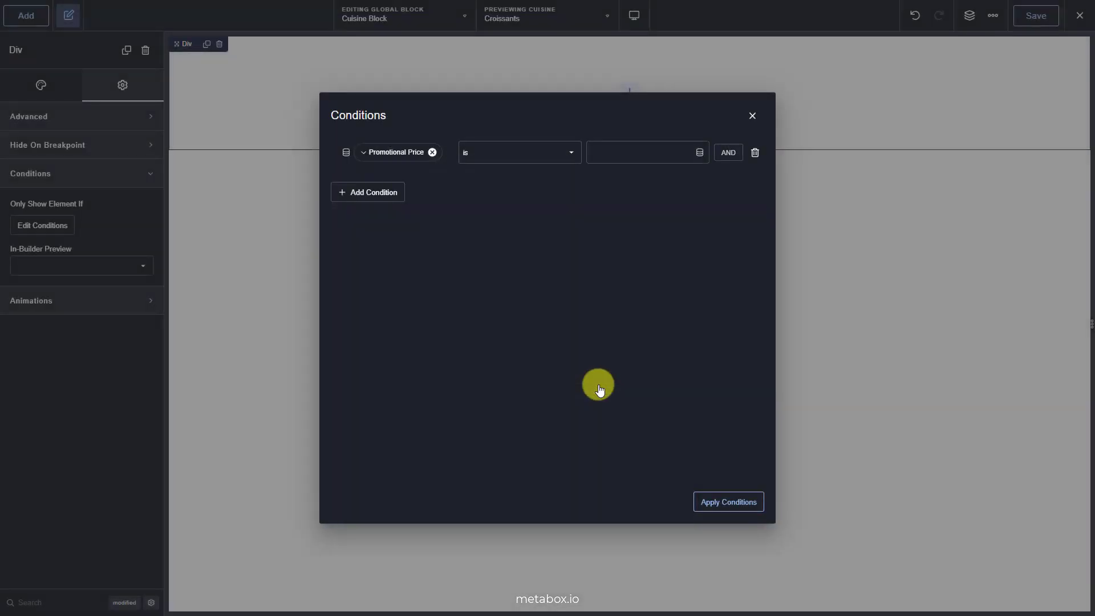
{"action": "left_click", "coordinate": [557, 154]}
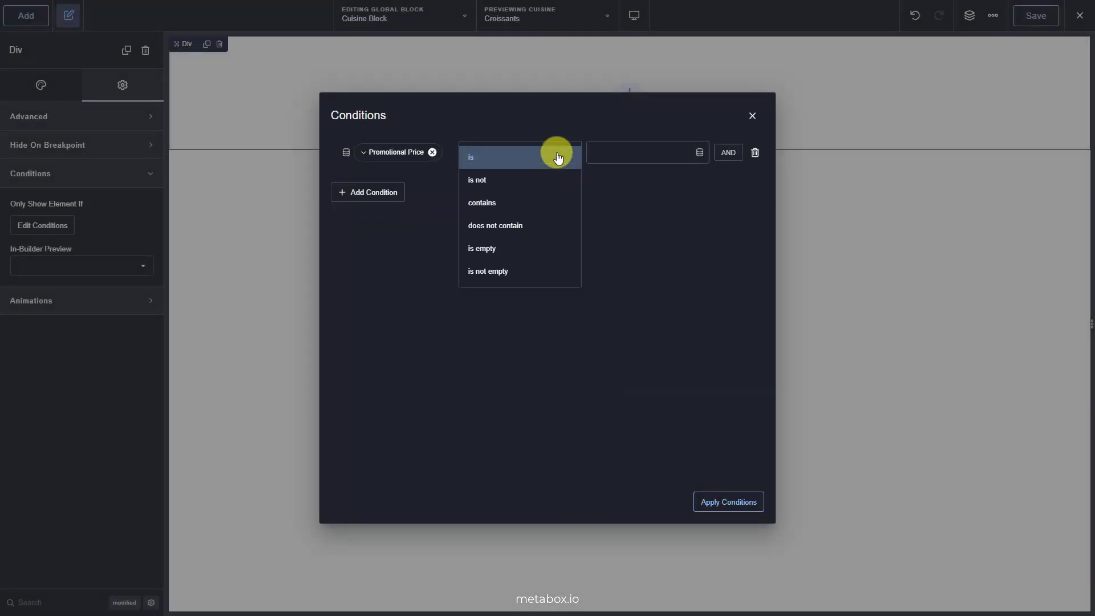
{"action": "left_click", "coordinate": [523, 273]}
{"action": "left_click", "coordinate": [724, 507]}
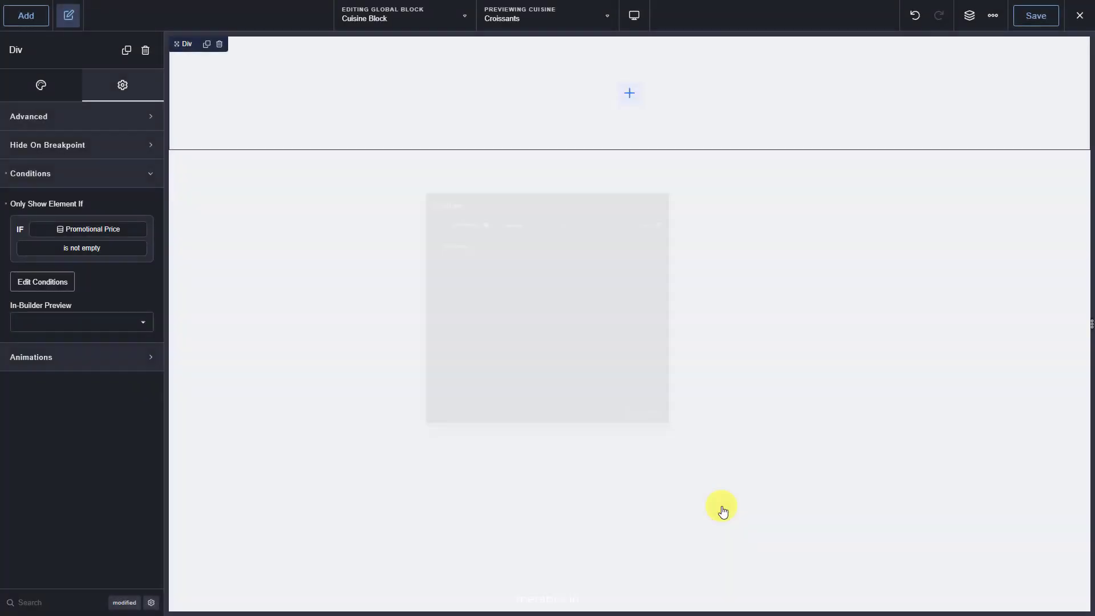
Step: Add a Post Featured Image element inside the conditional Div
{"action": "left_click", "coordinate": [630, 94]}
{"action": "type", "text": "feature"}
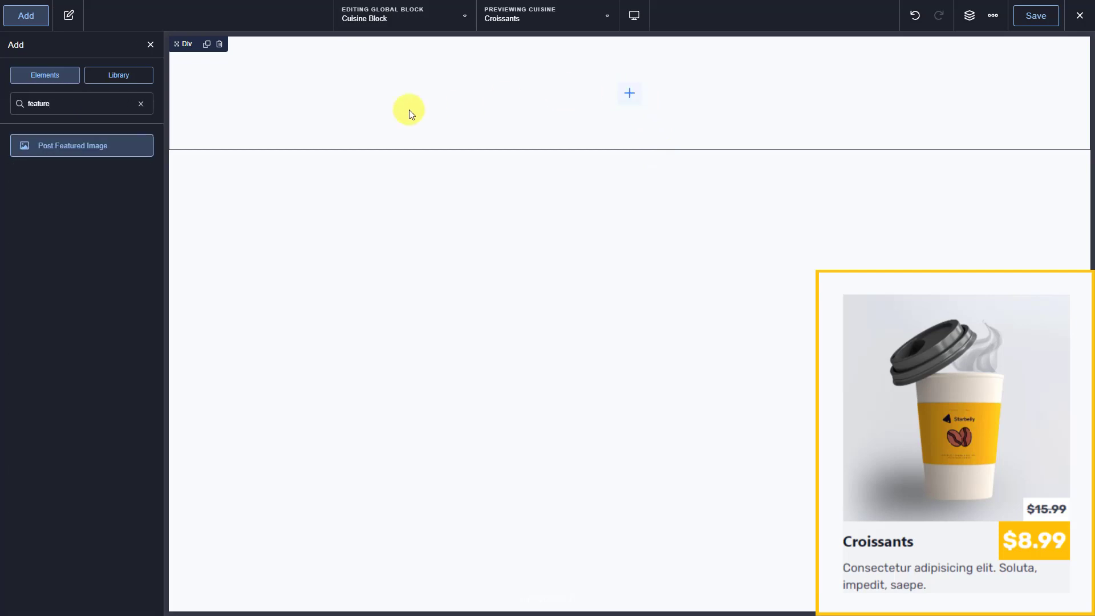
{"action": "left_click", "coordinate": [103, 148]}
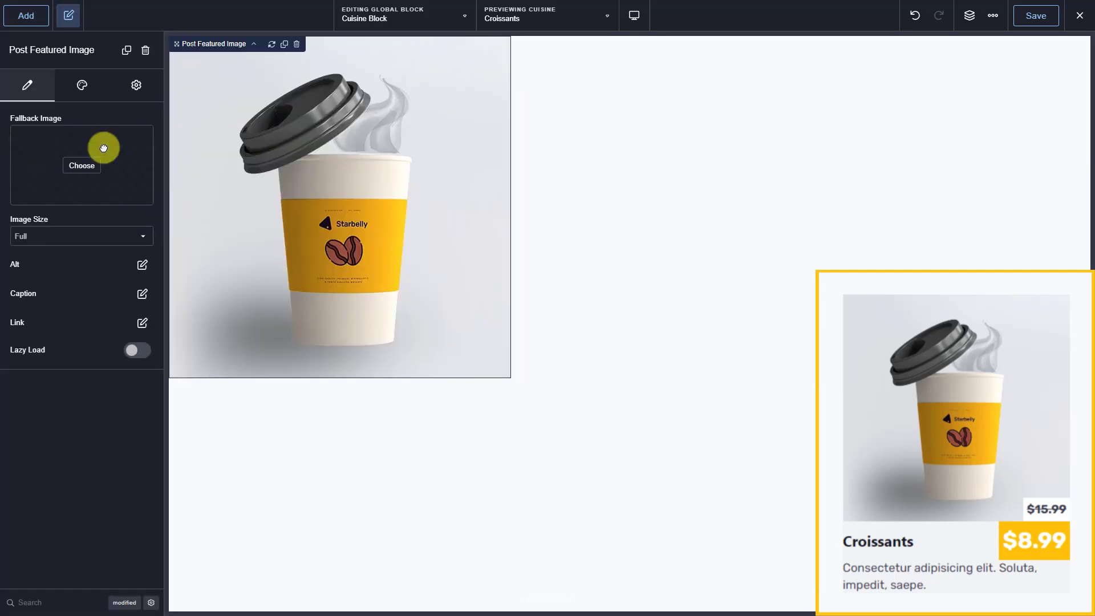
Step: Add a Div below the featured image and insert a Post Title in it with the h5 tag
{"action": "left_click", "coordinate": [27, 16]}
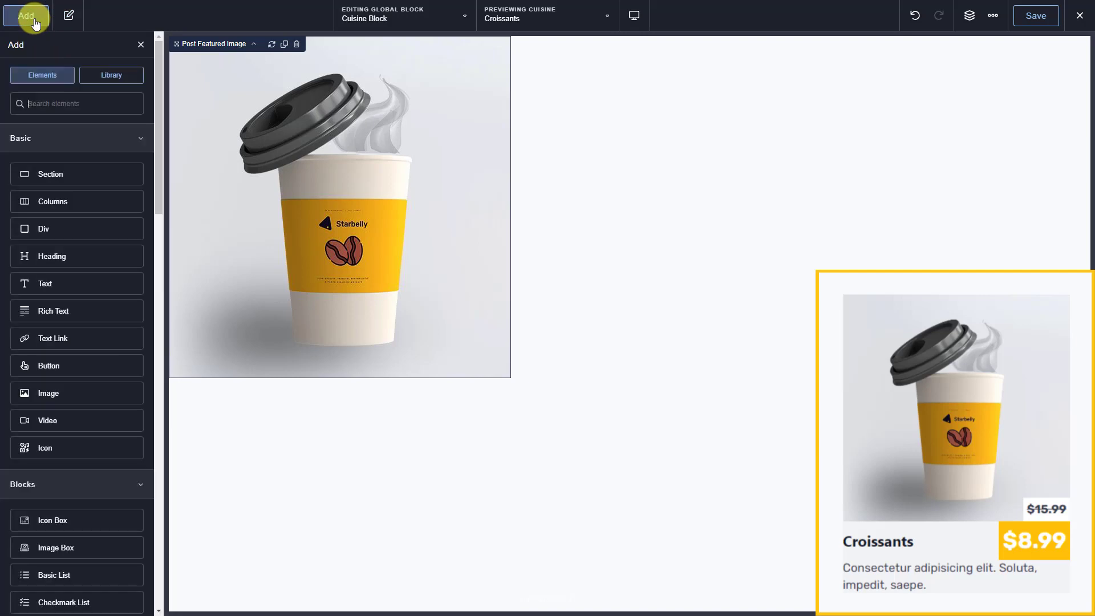
{"action": "left_click", "coordinate": [73, 226]}
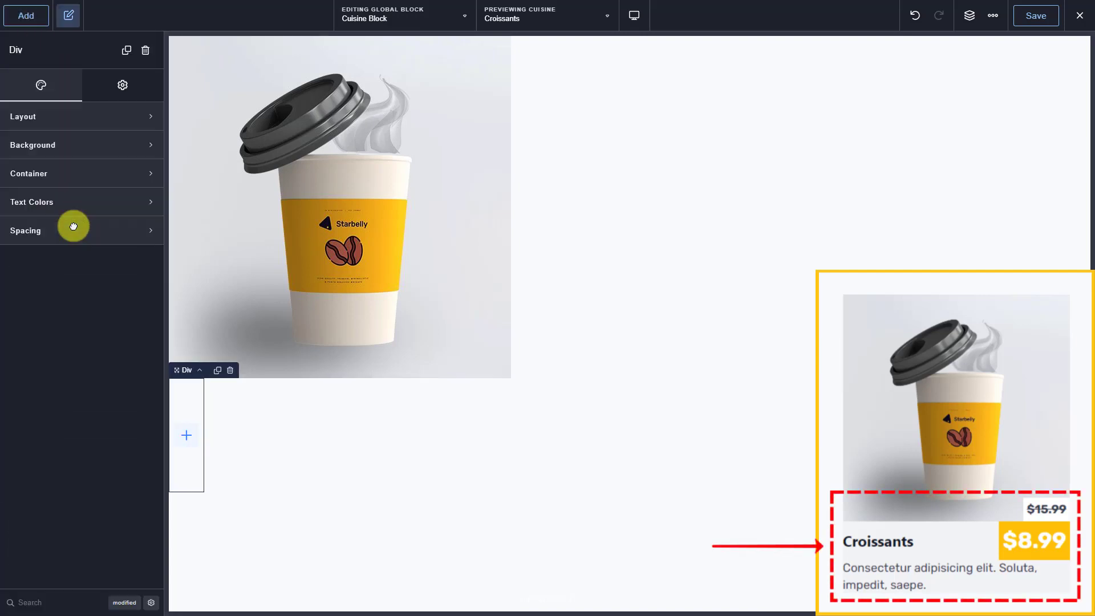
{"action": "left_click", "coordinate": [39, 24]}
{"action": "type", "text": "post"}
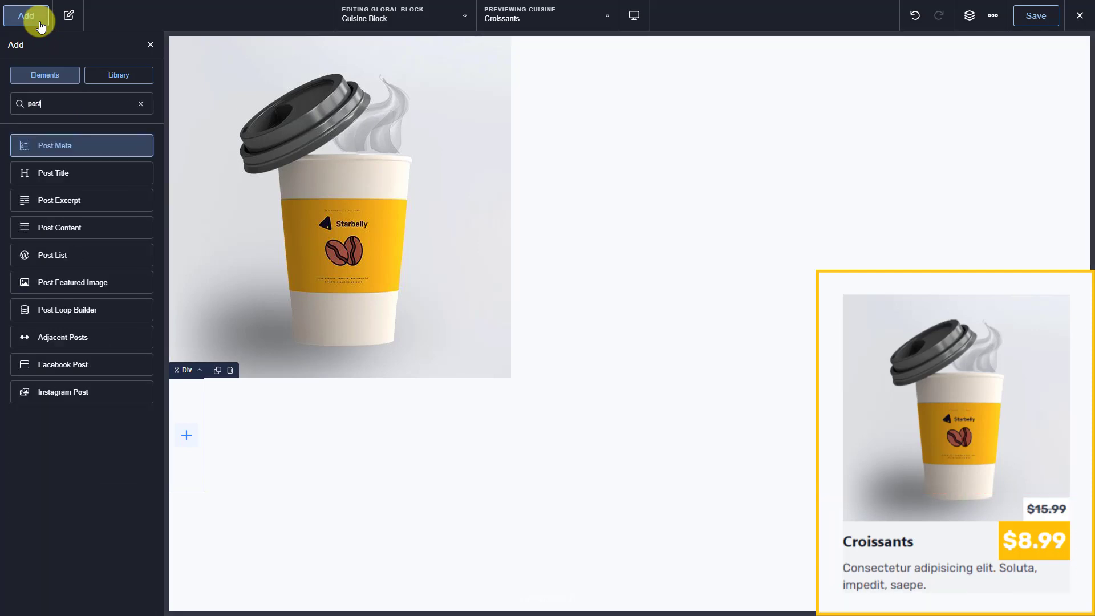
{"action": "left_click", "coordinate": [83, 172]}
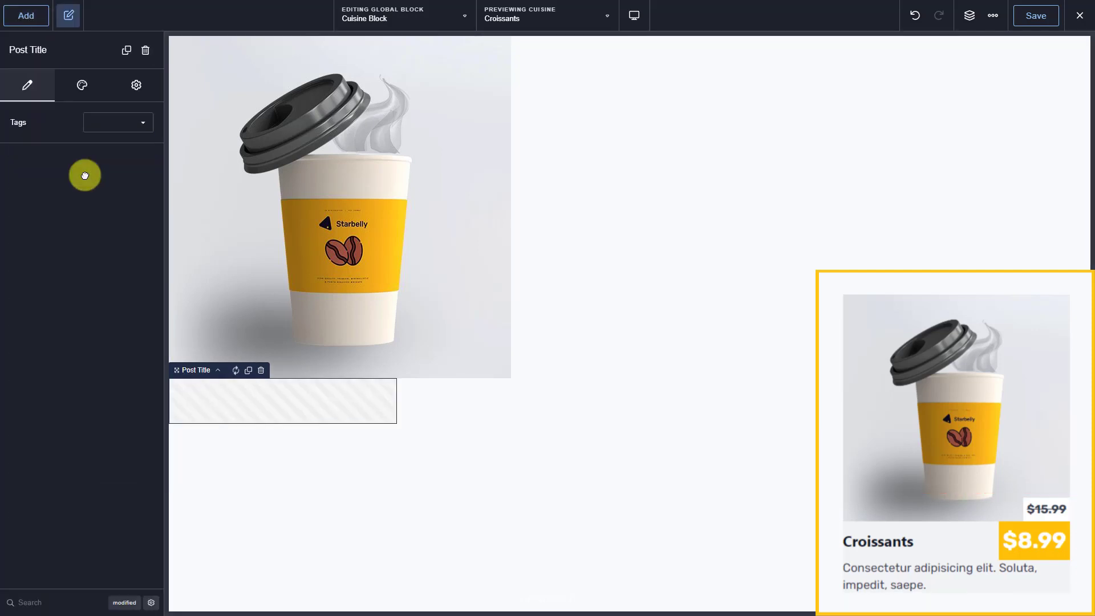
{"action": "left_click", "coordinate": [134, 122]}
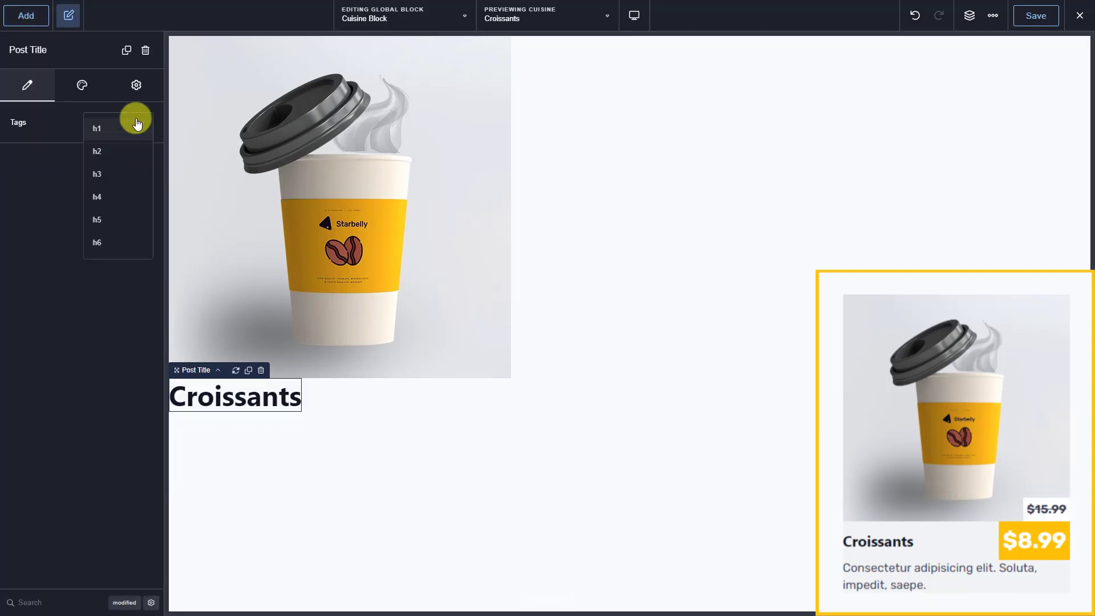
{"action": "left_click", "coordinate": [114, 219]}
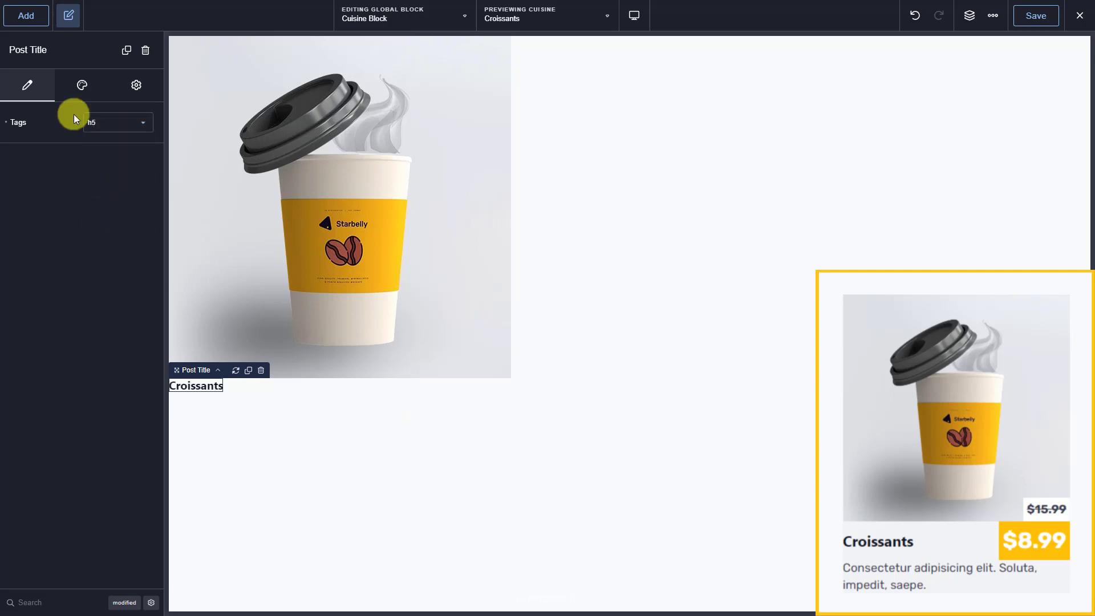
Step: Add a nested Div under the post title with a Text element that pulls the Original Price field dynamically
{"action": "left_click", "coordinate": [33, 21]}
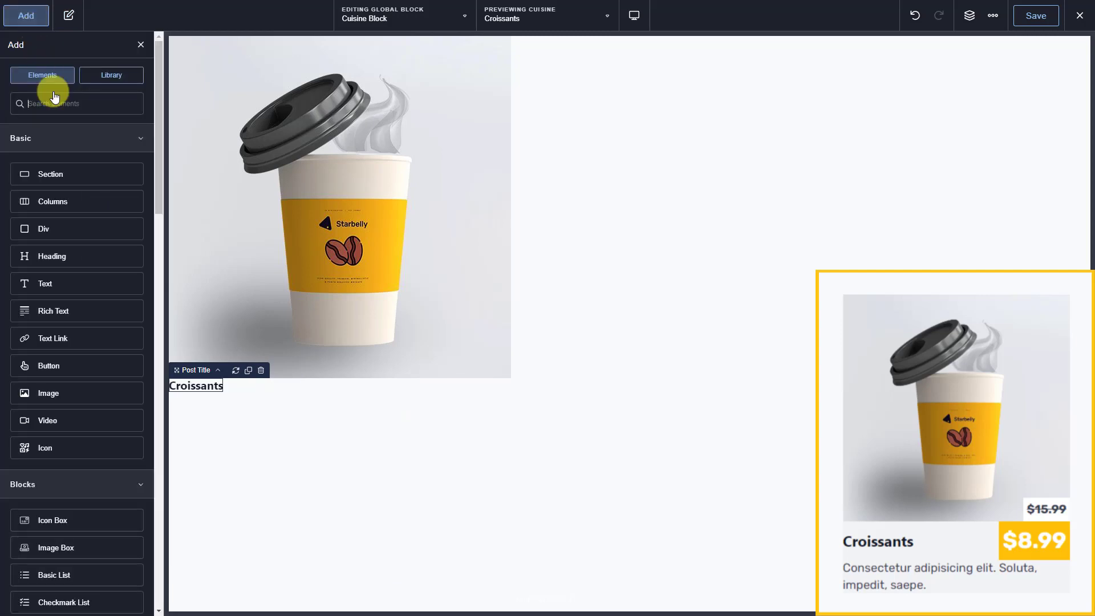
{"action": "left_click", "coordinate": [86, 225]}
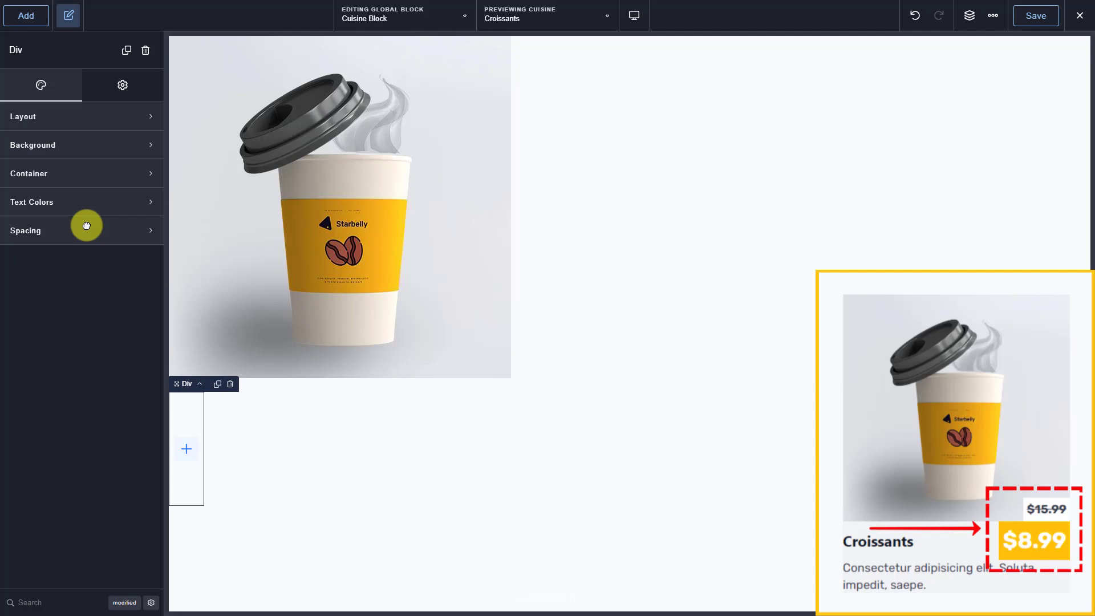
{"action": "left_click", "coordinate": [32, 25]}
{"action": "type", "text": "text"}
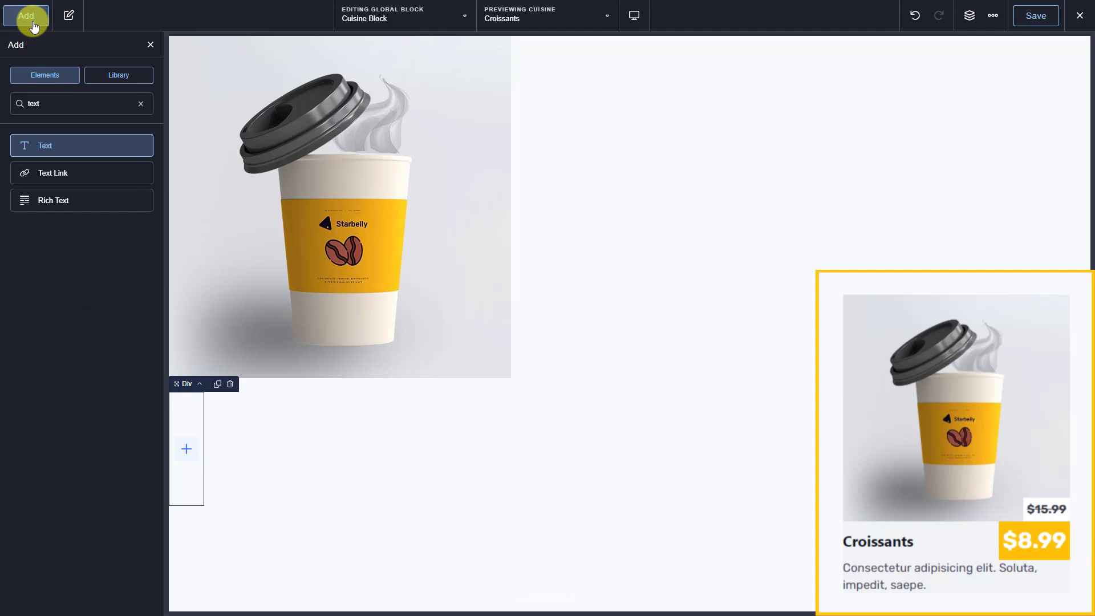
{"action": "left_click", "coordinate": [74, 144]}
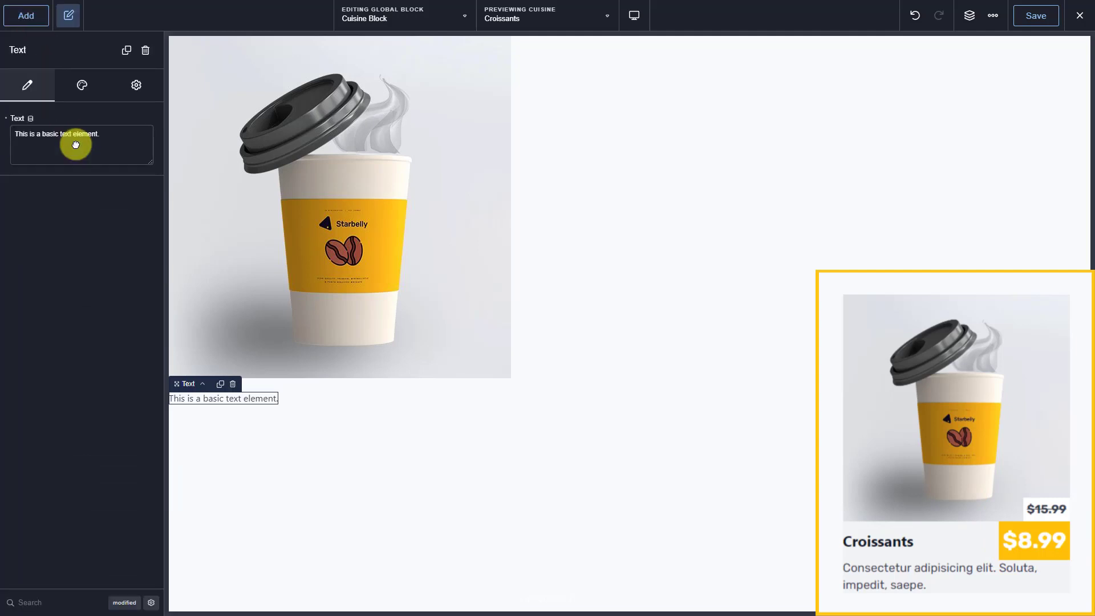
{"action": "left_click", "coordinate": [32, 120]}
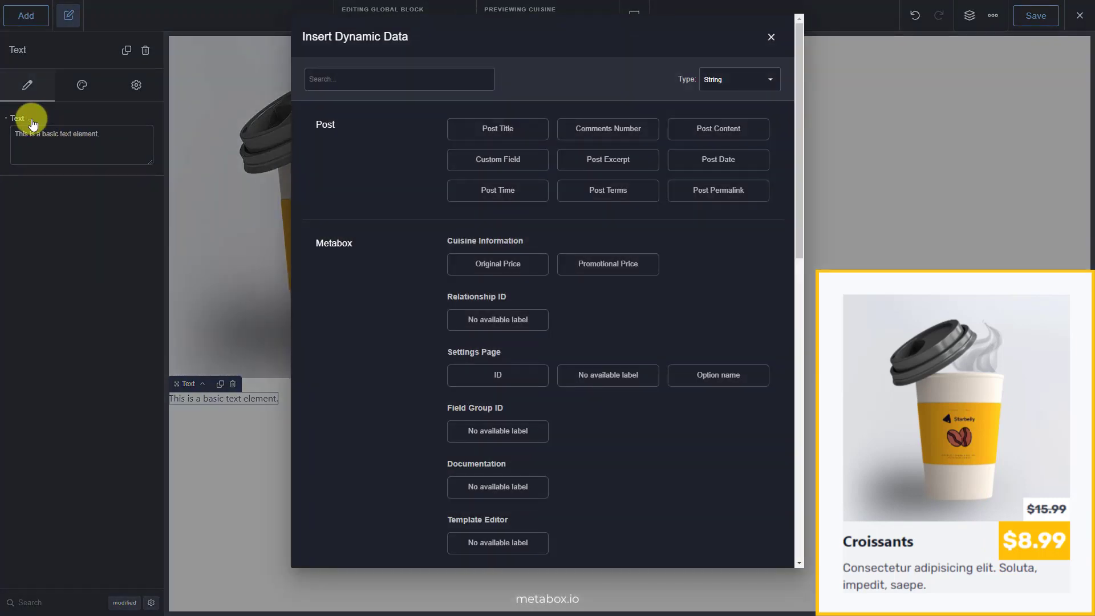
{"action": "left_click", "coordinate": [463, 265]}
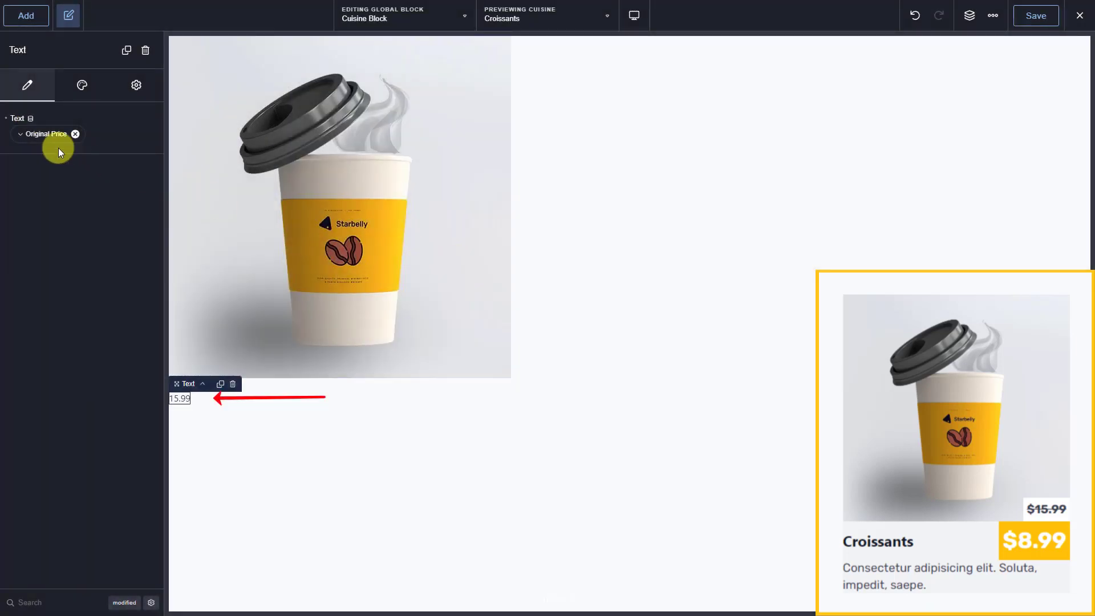
Step: Prepend "$" to the Original Price value in the field's advanced options
{"action": "left_click", "coordinate": [26, 133]}
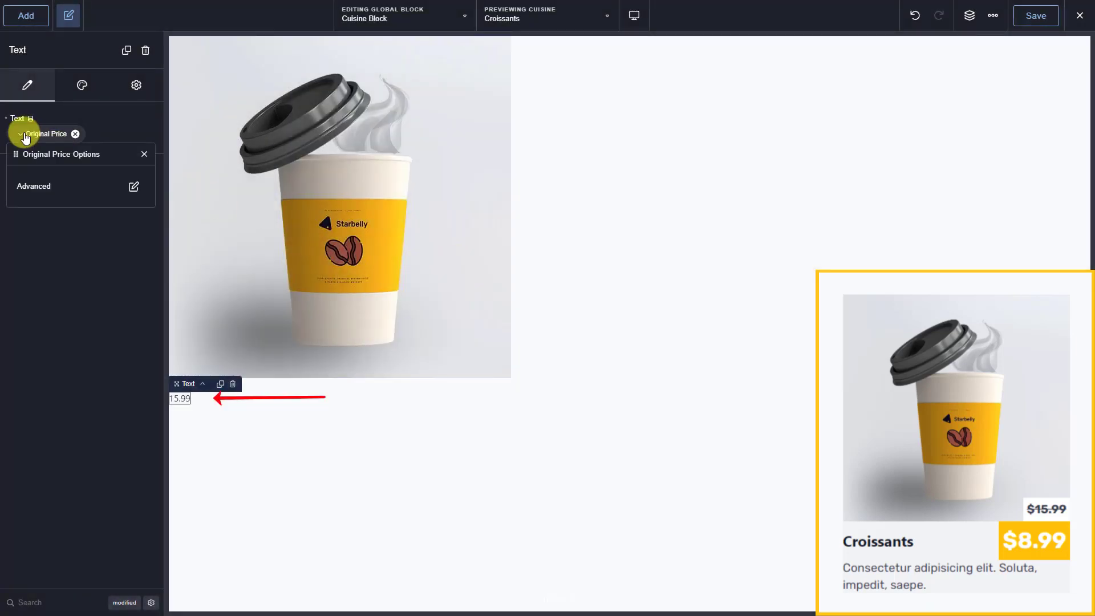
{"action": "left_click", "coordinate": [133, 186]}
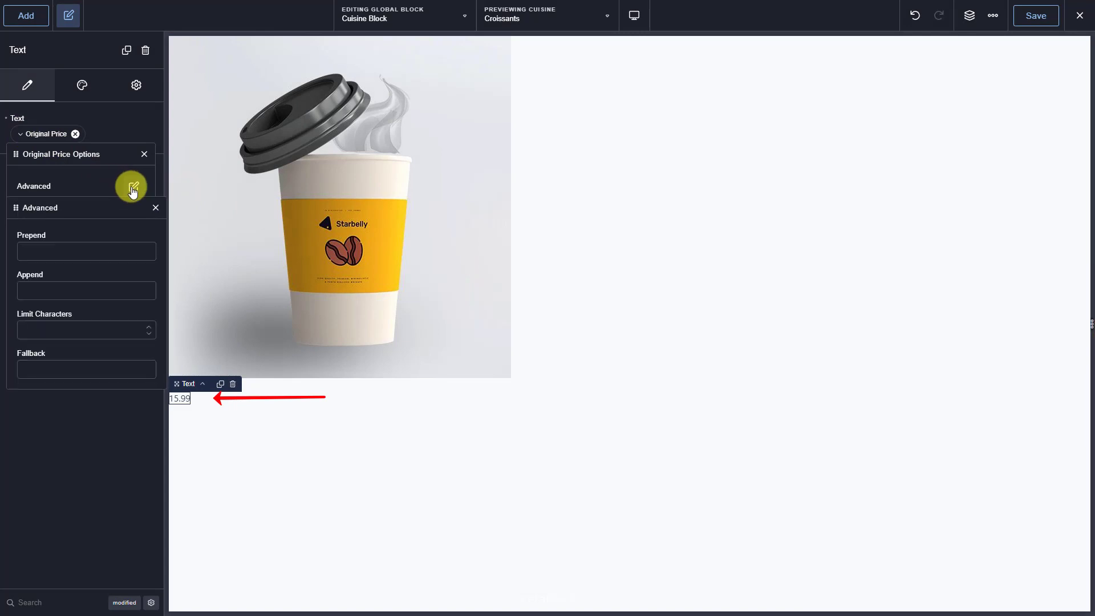
{"action": "left_click", "coordinate": [129, 250]}
{"action": "type", "text": "$"}
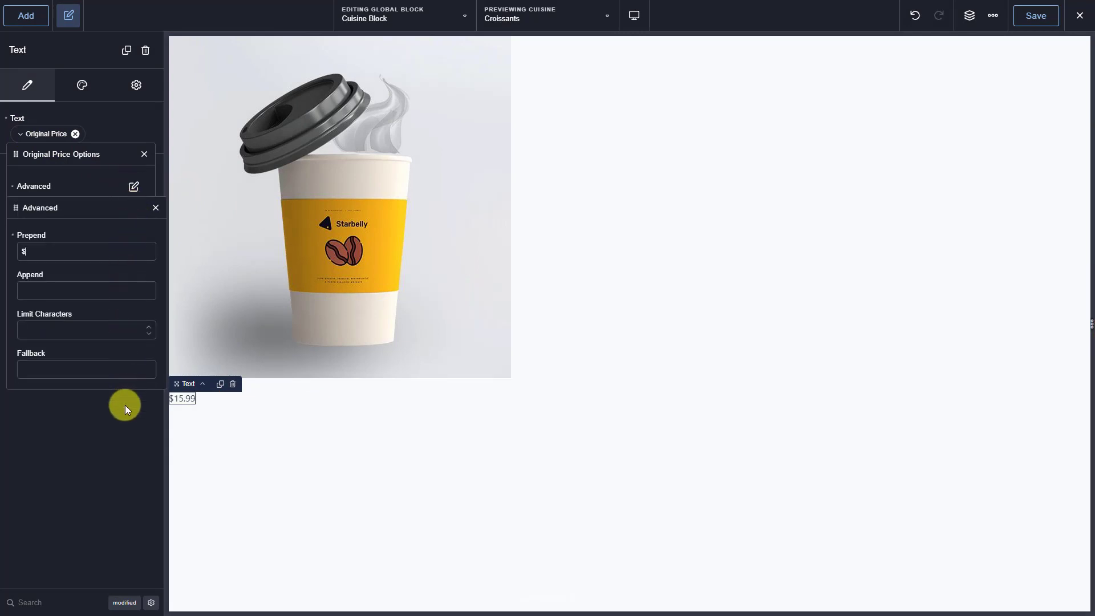
{"action": "left_click", "coordinate": [125, 405]}
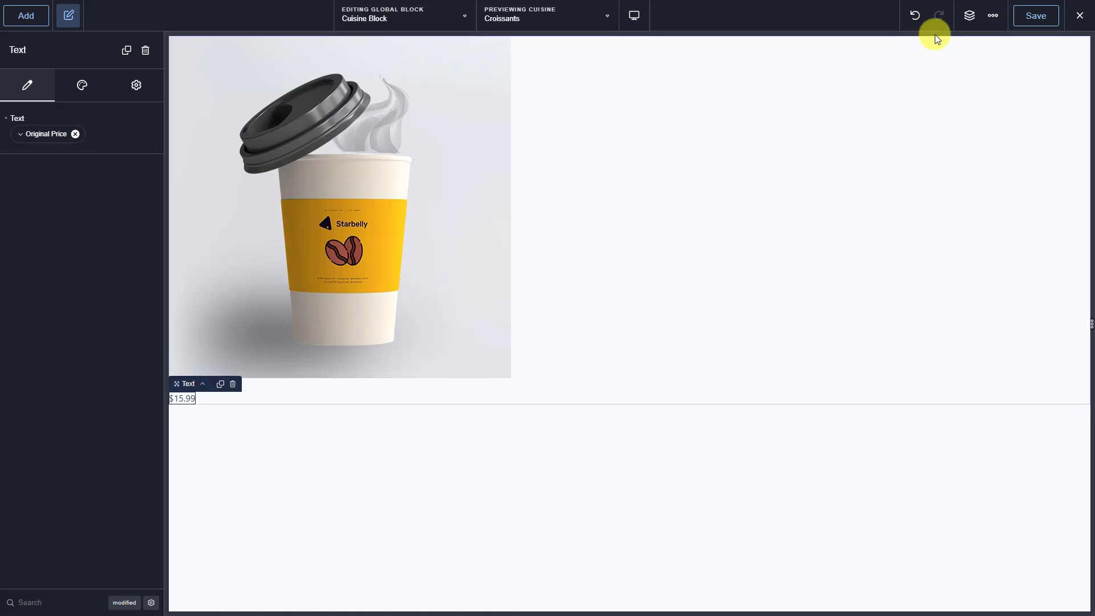
Step: Duplicate the Original Price Text element and replace the copy's dynamic data with the Promotional Price field
{"action": "left_click", "coordinate": [969, 16]}
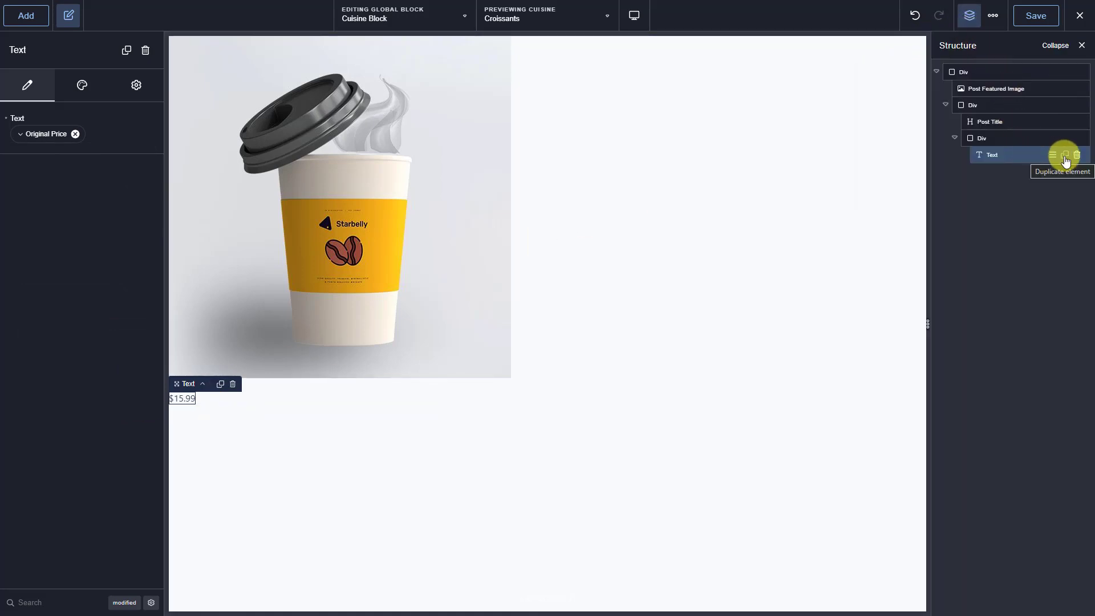
{"action": "left_click", "coordinate": [1064, 157]}
{"action": "left_click", "coordinate": [1021, 172]}
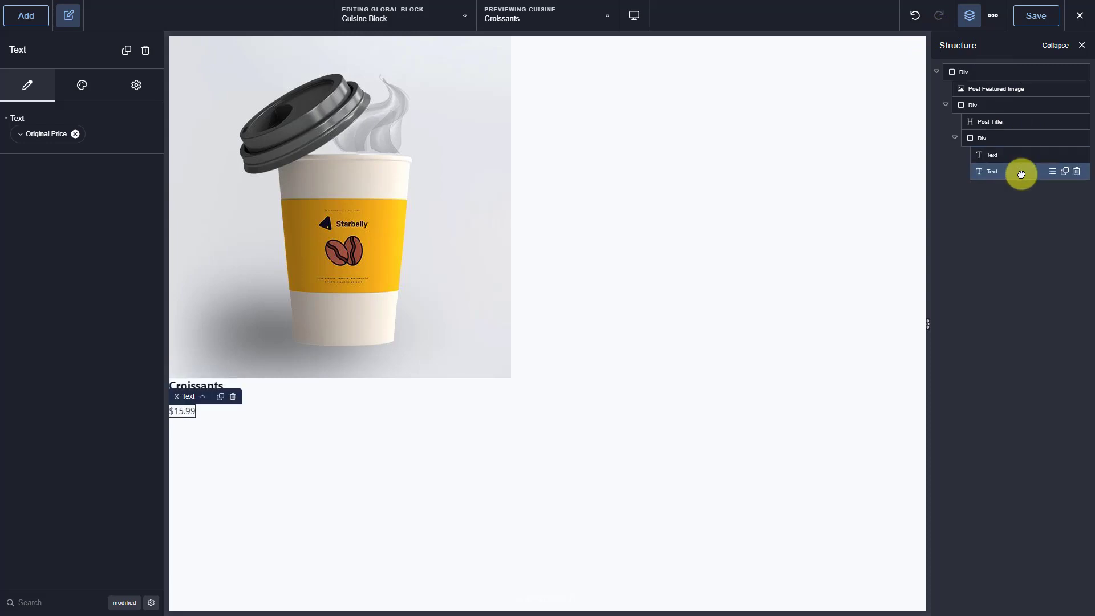
{"action": "left_click", "coordinate": [75, 134]}
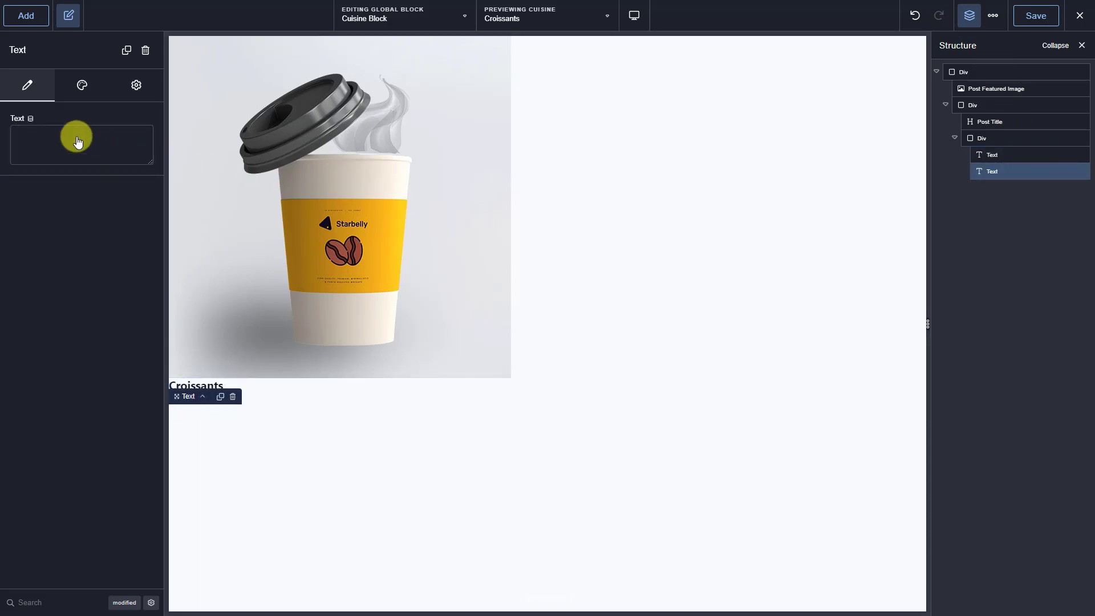
{"action": "left_click", "coordinate": [32, 120]}
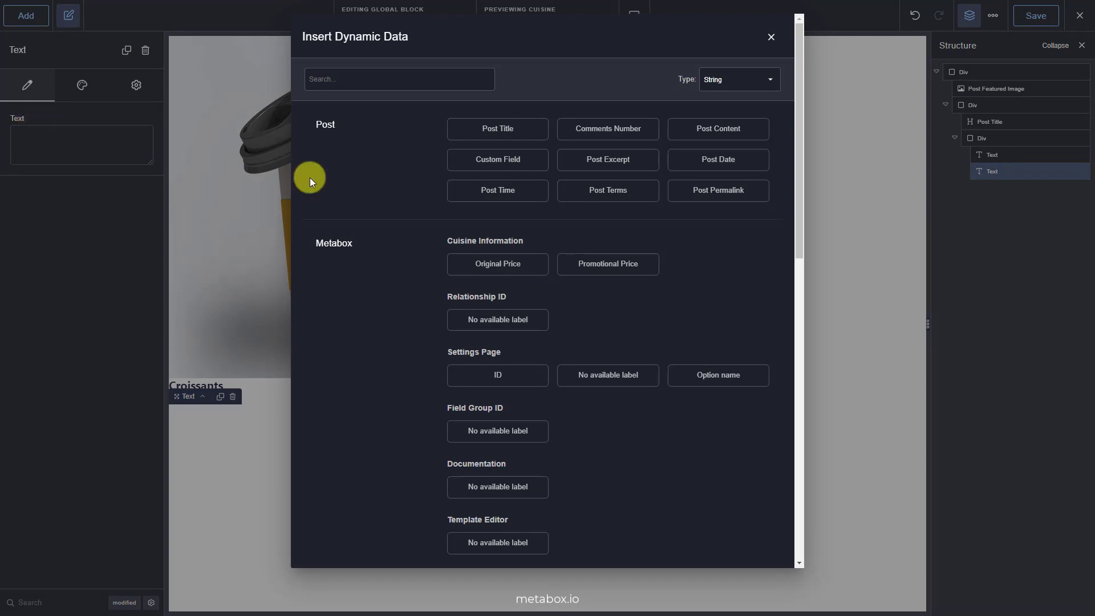
{"action": "left_click", "coordinate": [573, 267]}
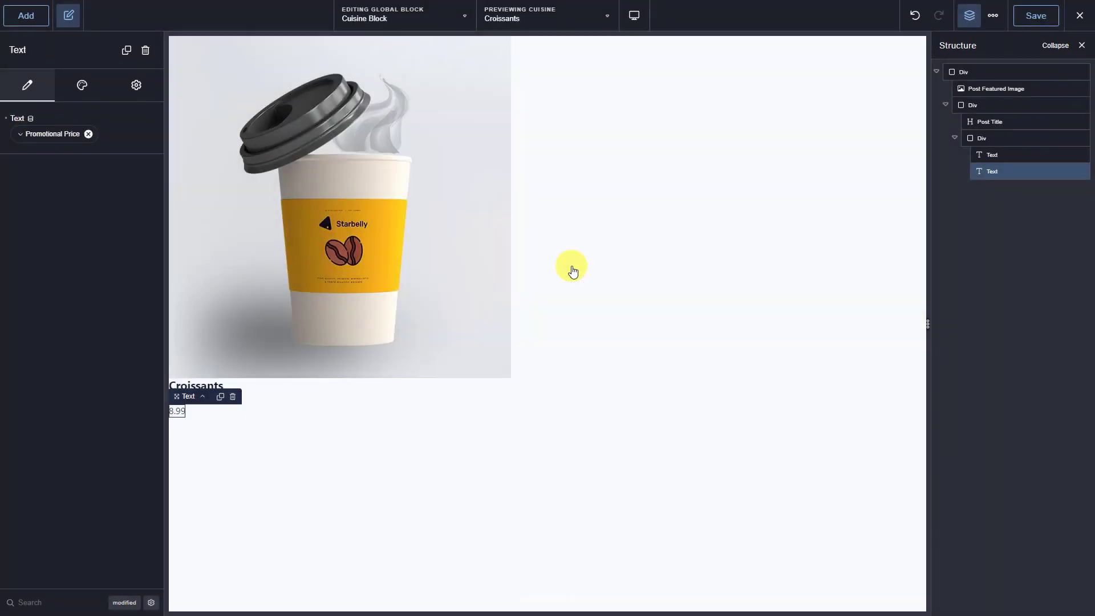
Step: Prepend "$" to the Promotional Price value in the field's advanced options
{"action": "left_click", "coordinate": [30, 134]}
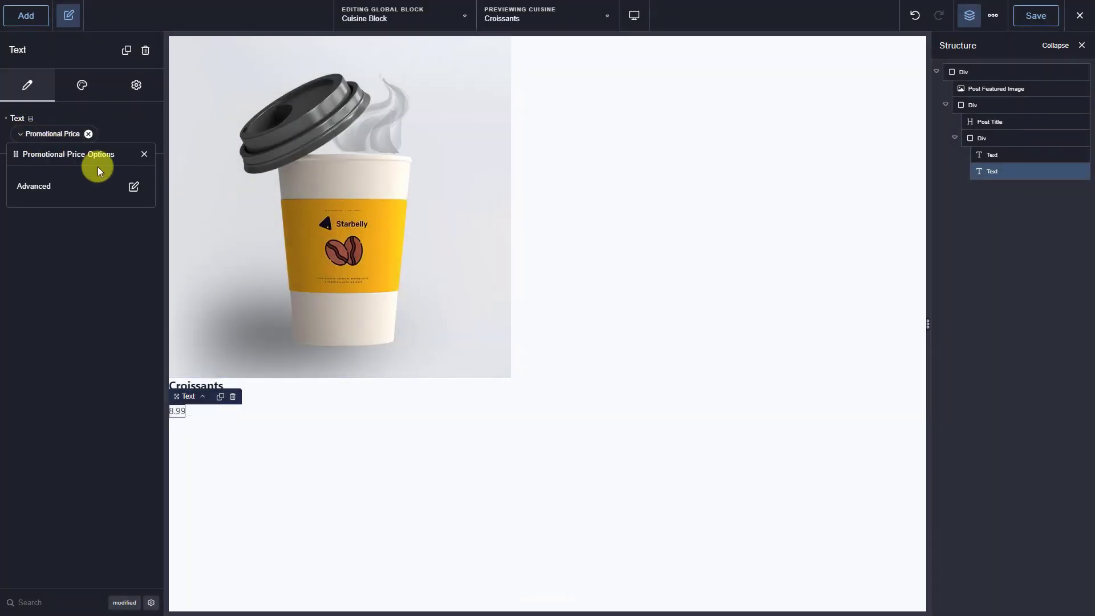
{"action": "left_click", "coordinate": [132, 185]}
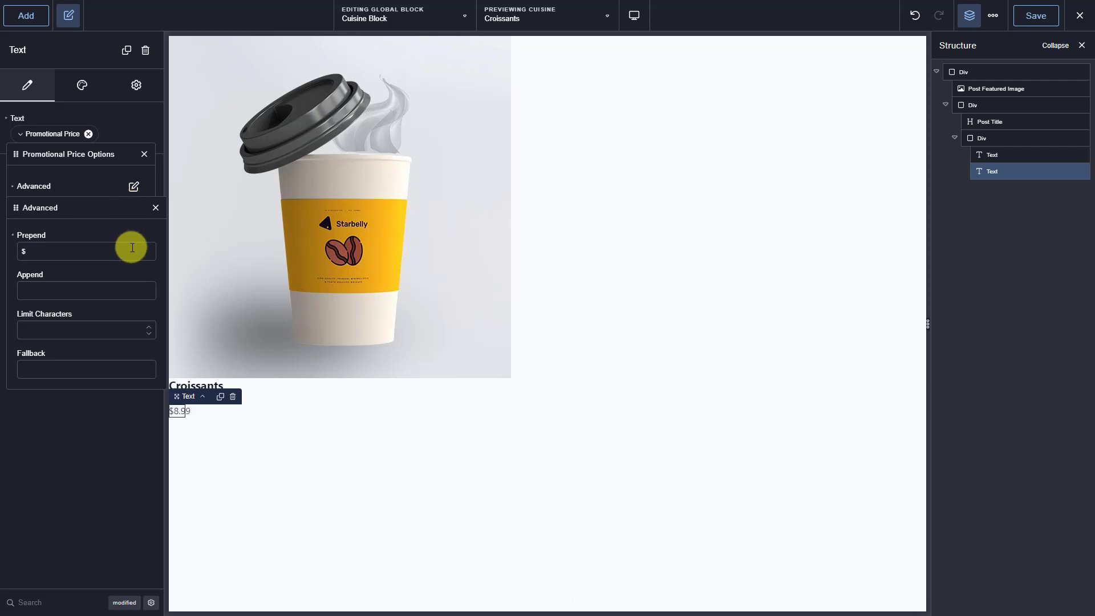
{"action": "left_click", "coordinate": [247, 440]}
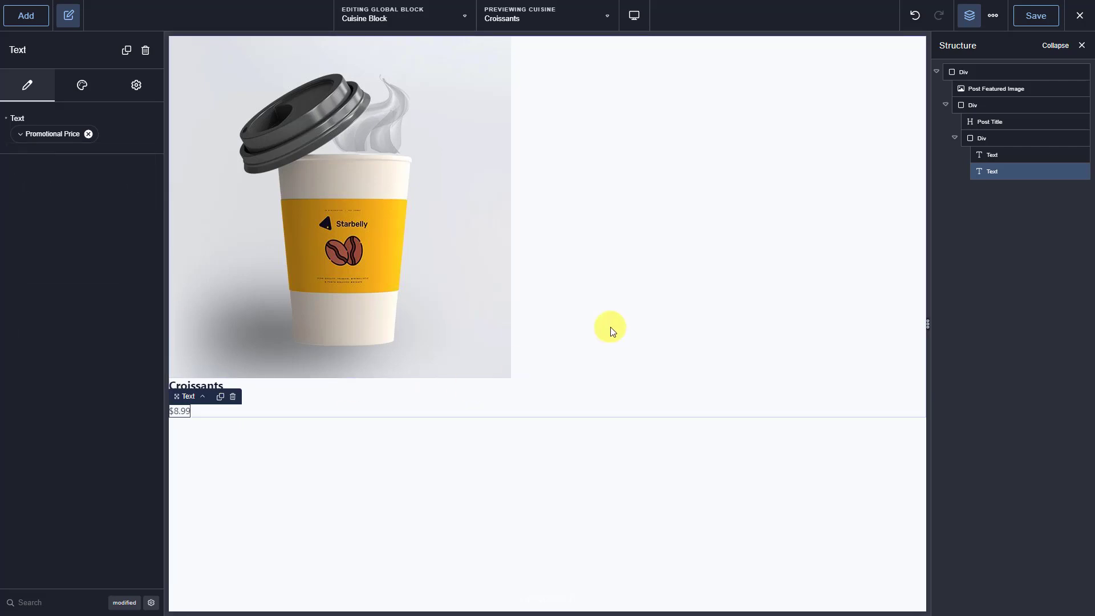
Step: Add a Post Content element at the end of the Div that holds the post title and prices, and save the global block
{"action": "left_click", "coordinate": [980, 105]}
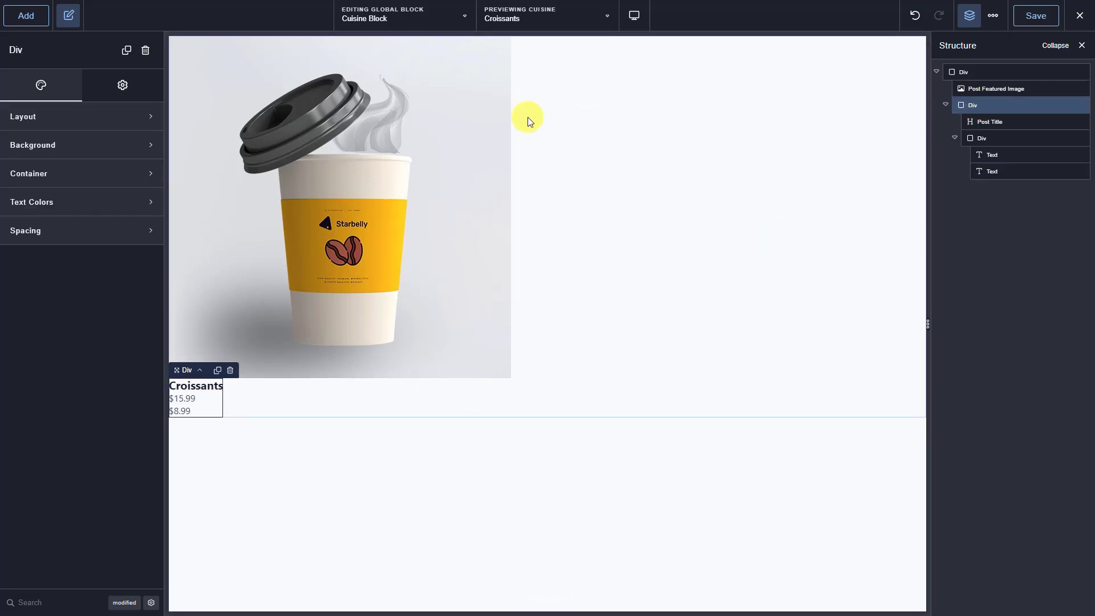
{"action": "left_click", "coordinate": [37, 18]}
{"action": "type", "text": "post"}
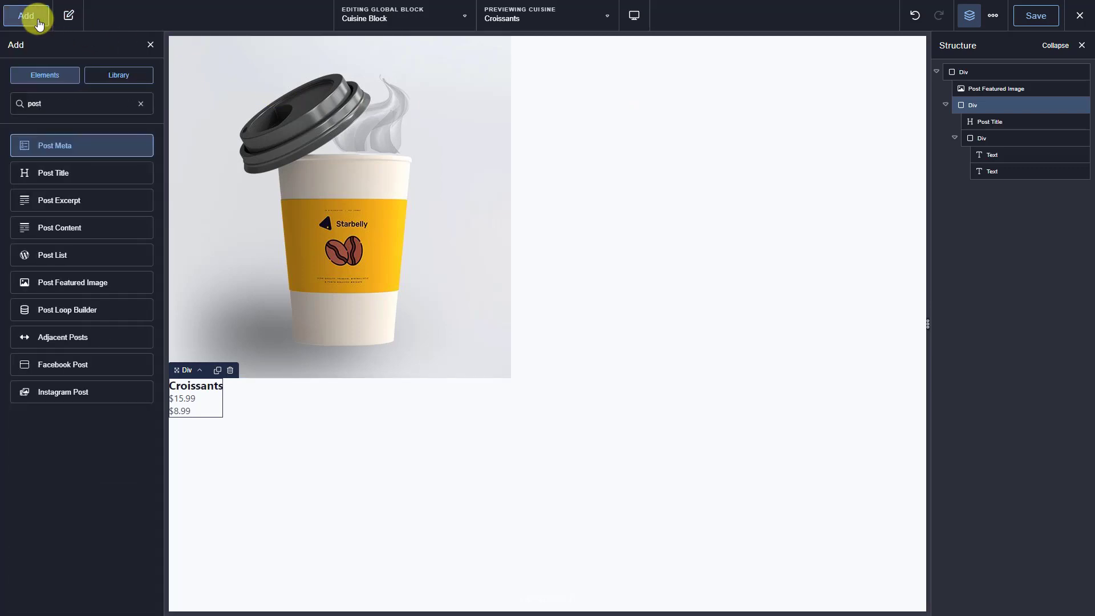
{"action": "left_click", "coordinate": [99, 227]}
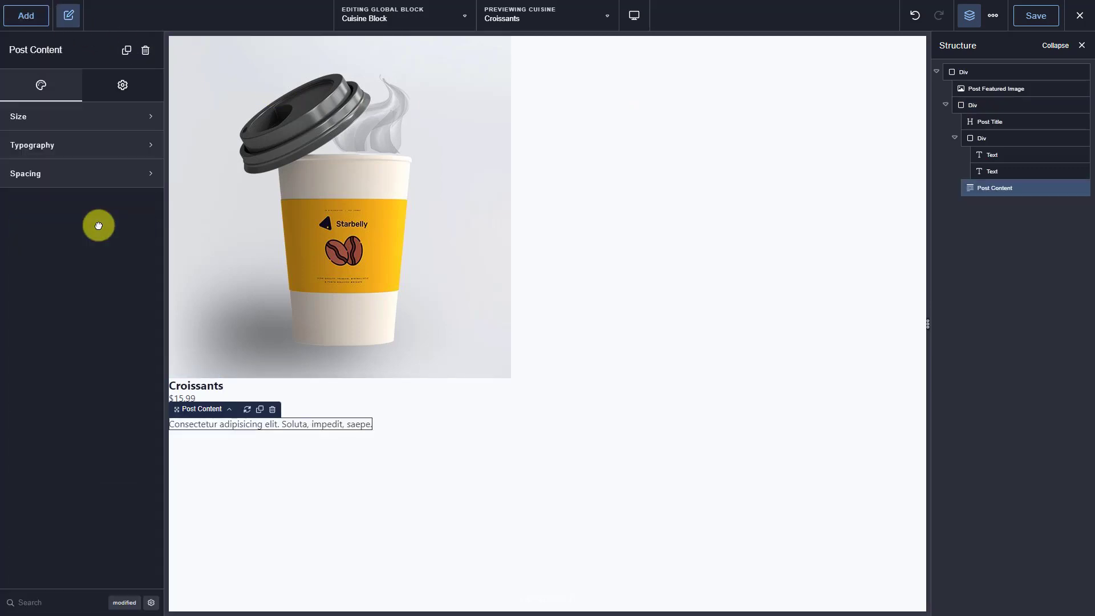
{"action": "left_click", "coordinate": [1024, 20]}
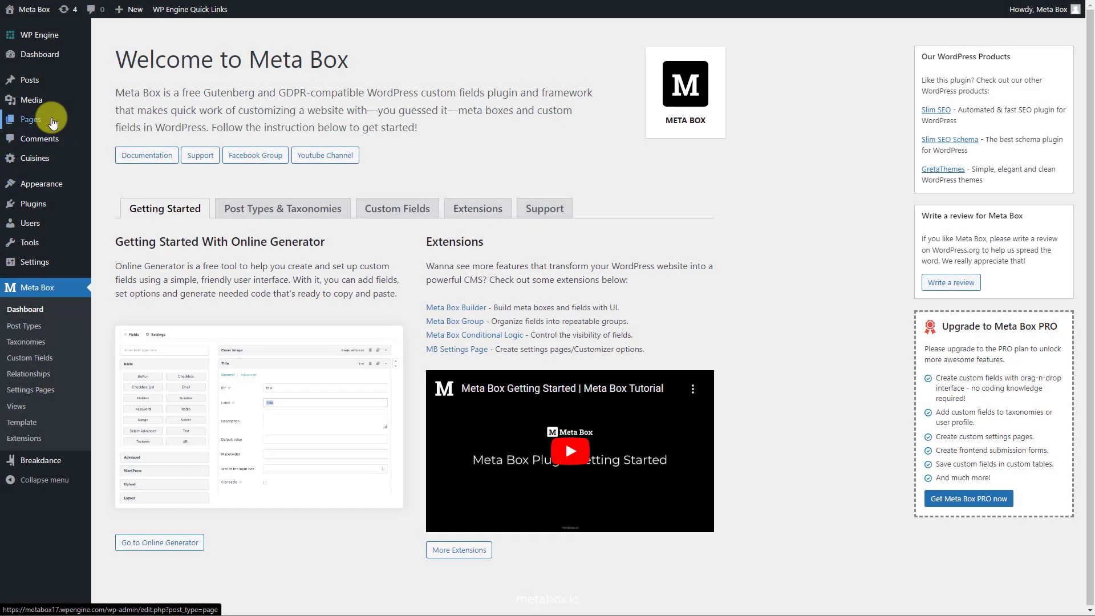
Step: Create a new WordPress page titled "Cuisine for Sale" and publish it
{"action": "mouse_move", "coordinate": [34, 119]}
{"action": "left_click", "coordinate": [141, 142]}
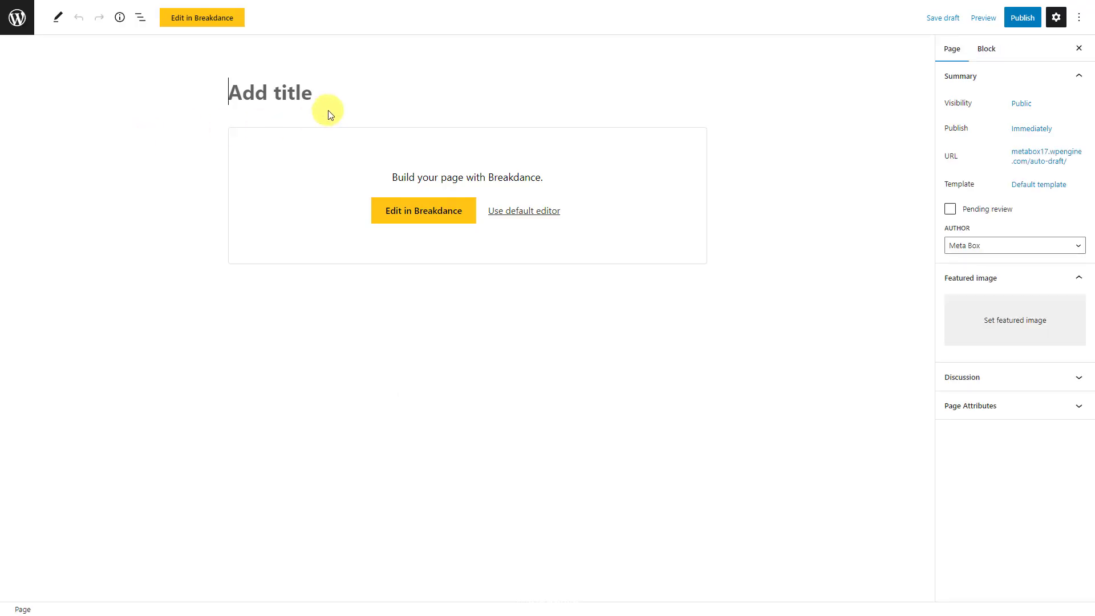
{"action": "type", "text": "Cuisine for Sale"}
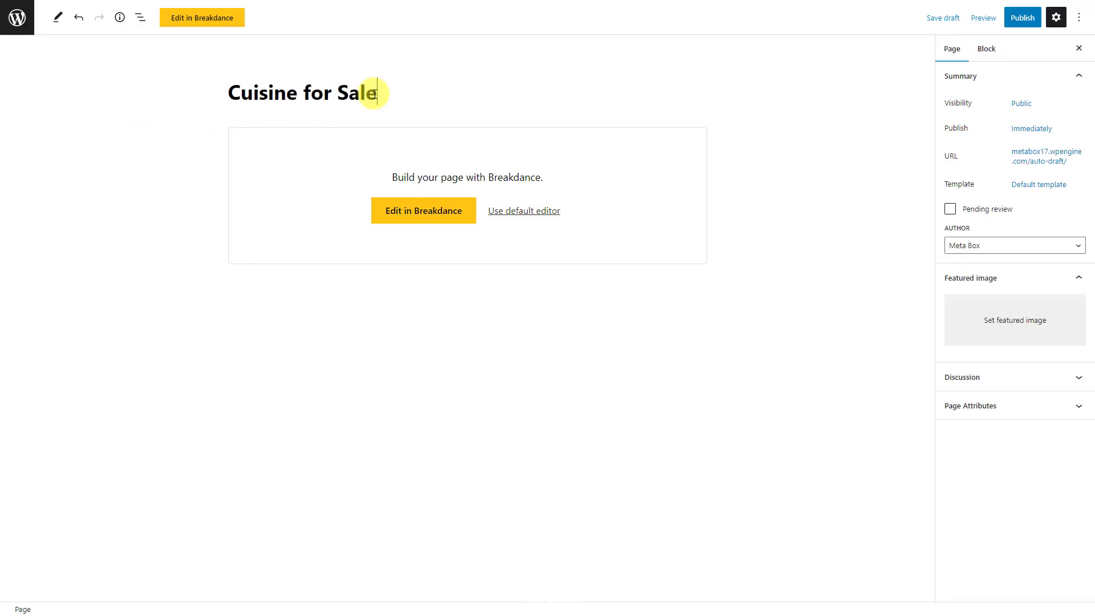
{"action": "left_click", "coordinate": [1012, 23]}
{"action": "left_click", "coordinate": [1008, 20]}
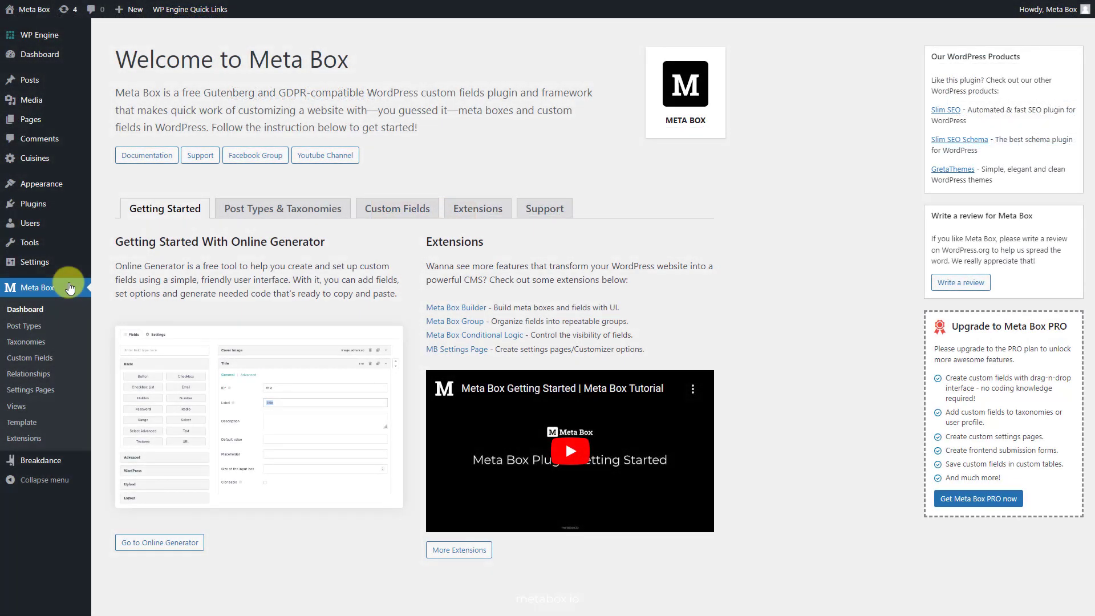
Step: Start a custom Breakdance template titled "Cuisine Template" with its location set to Single / Pages
{"action": "mouse_move", "coordinate": [75, 460]}
{"action": "left_click", "coordinate": [140, 442]}
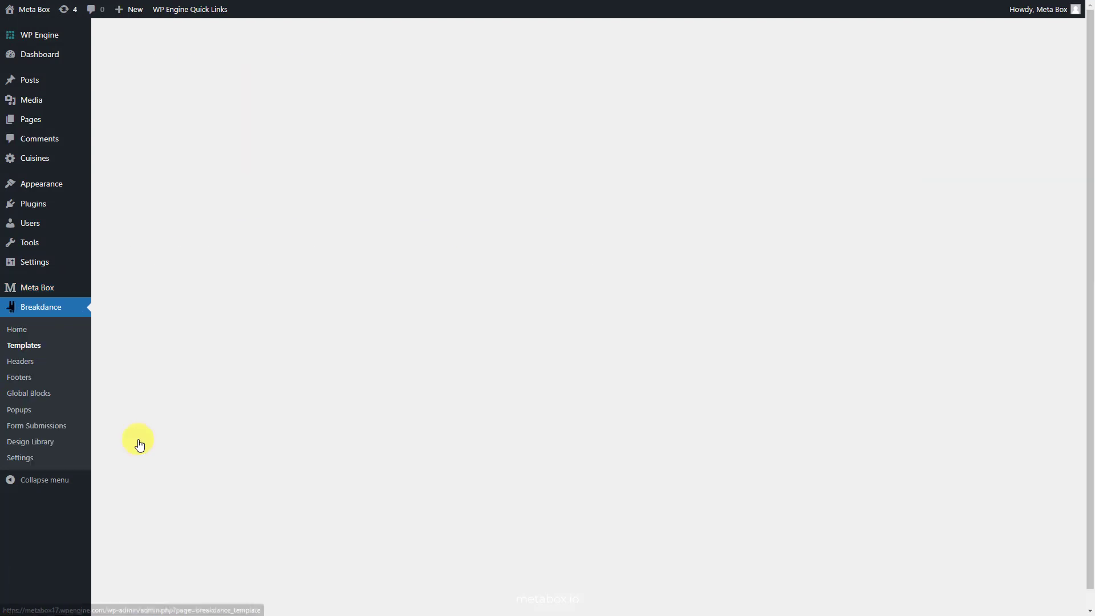
{"action": "left_click", "coordinate": [234, 46]}
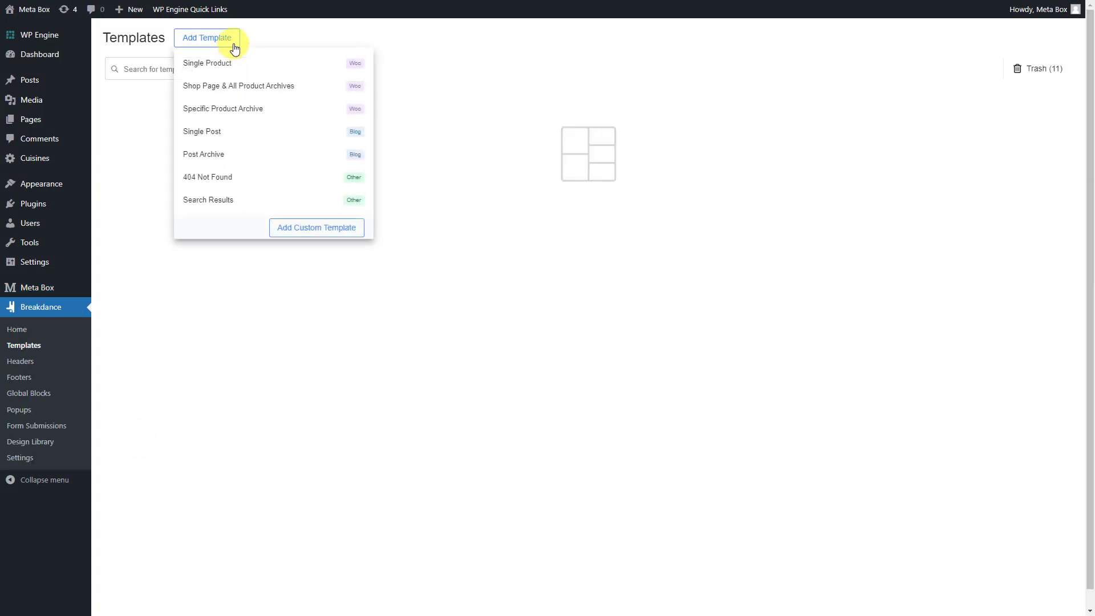
{"action": "left_click", "coordinate": [291, 230]}
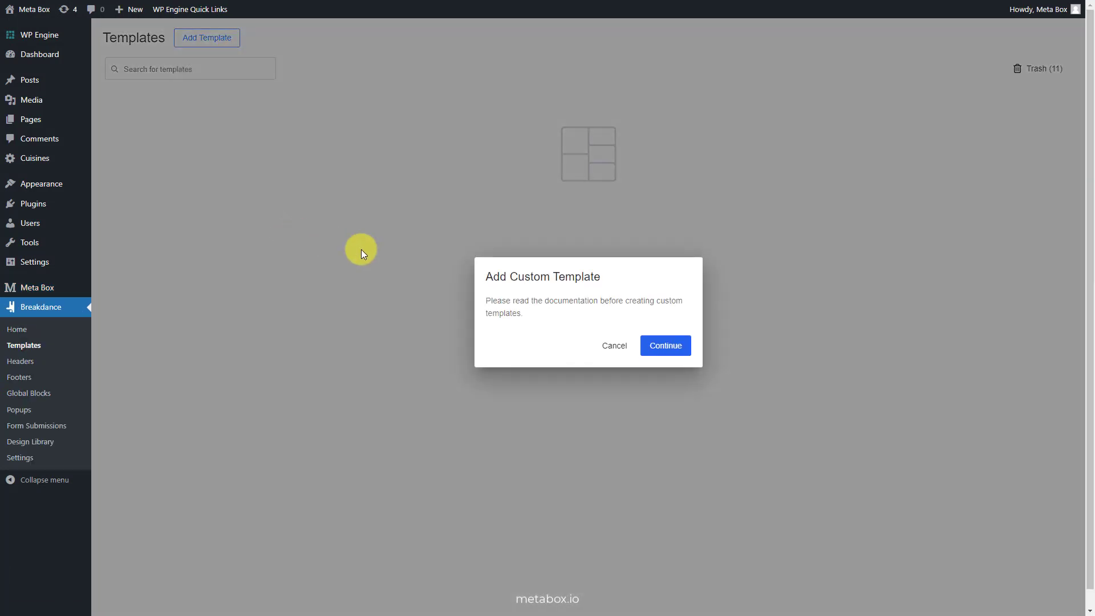
{"action": "left_click", "coordinate": [656, 346]}
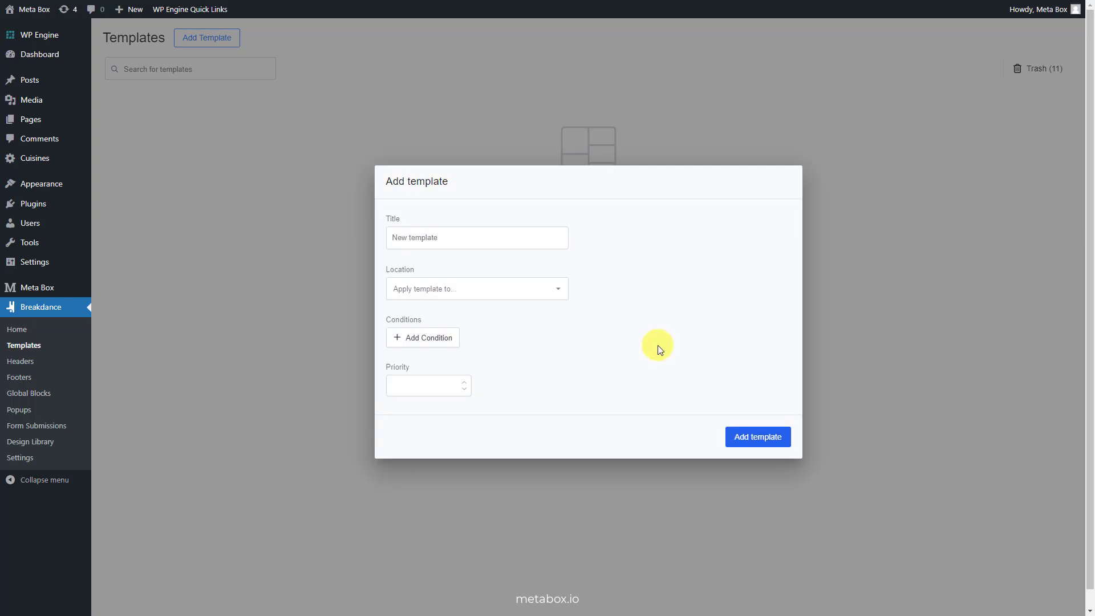
{"action": "left_click", "coordinate": [544, 236]}
{"action": "type", "text": "Cuisine Template"}
{"action": "left_click", "coordinate": [539, 293]}
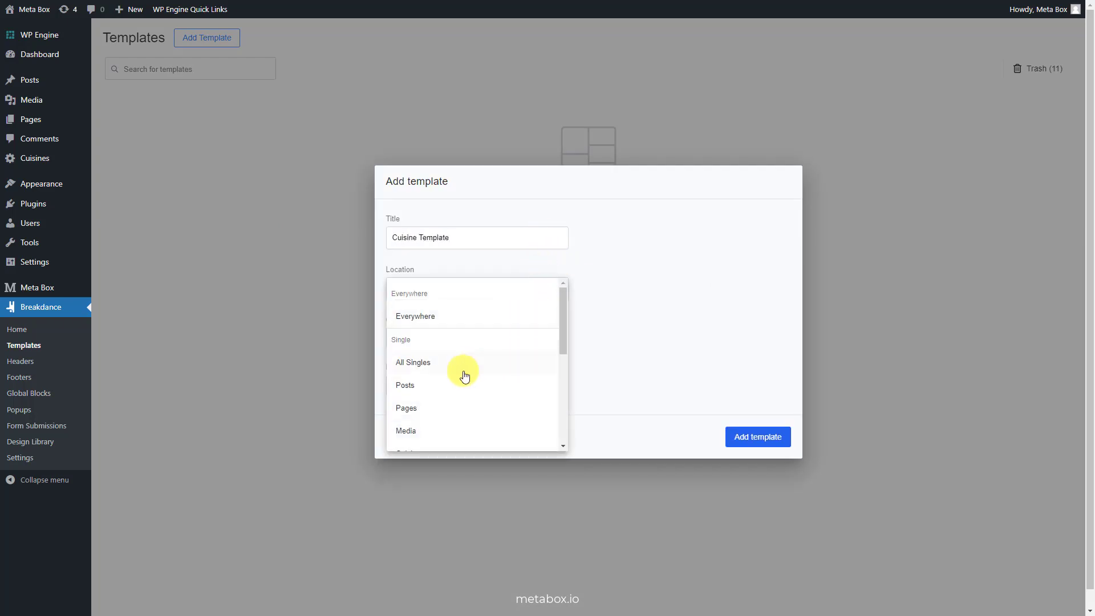
{"action": "left_click", "coordinate": [428, 410]}
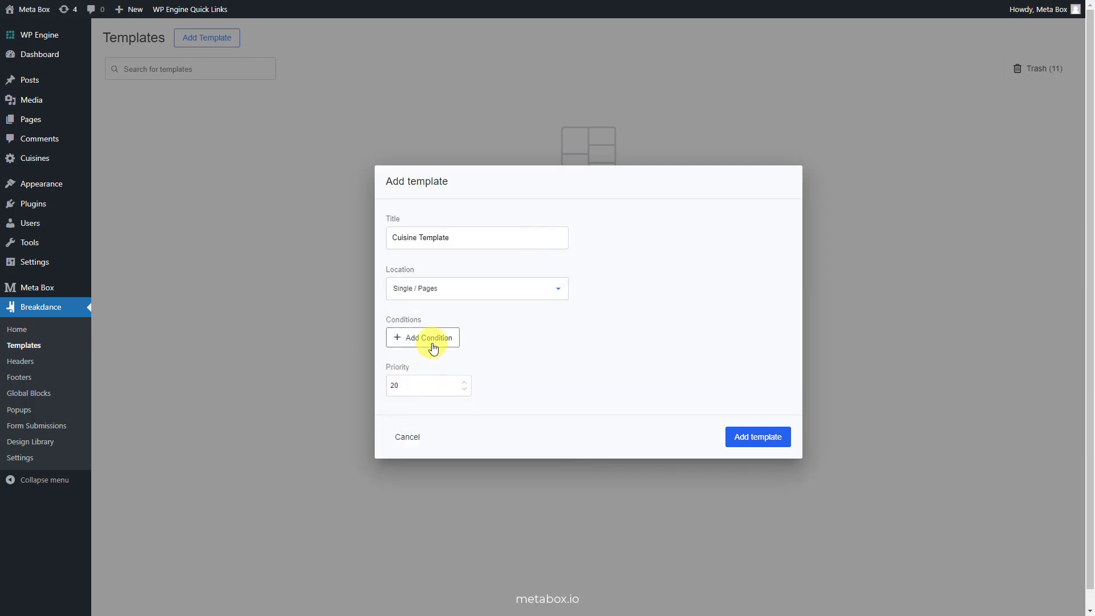
Step: Add the condition "Page is Cuisine for Sale" and create the template
{"action": "left_click", "coordinate": [429, 341]}
{"action": "left_click", "coordinate": [447, 325]}
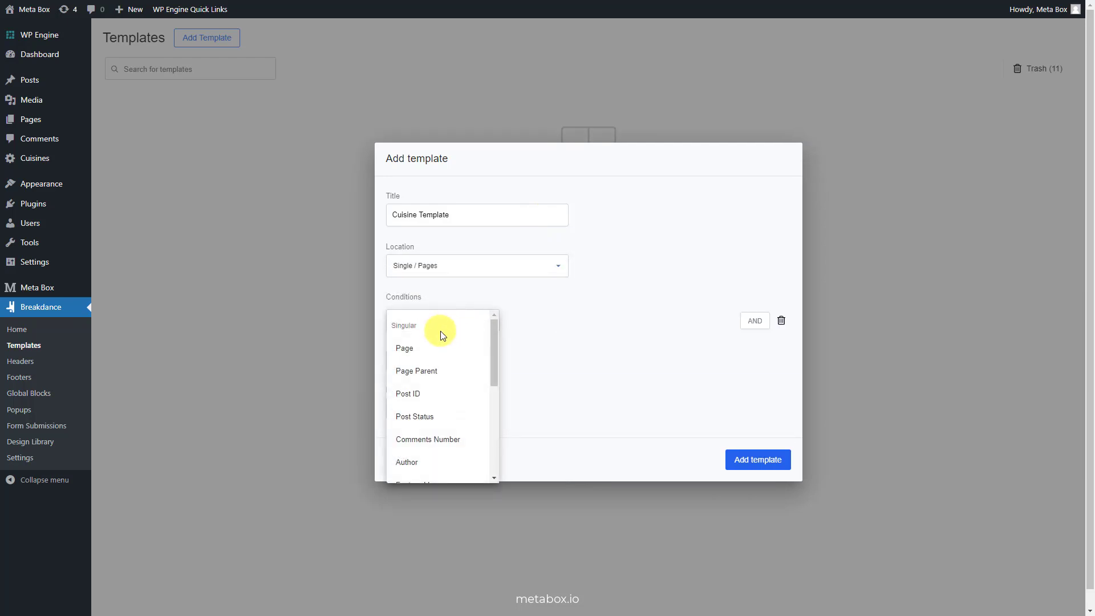
{"action": "left_click", "coordinate": [432, 348]}
{"action": "left_click", "coordinate": [684, 323]}
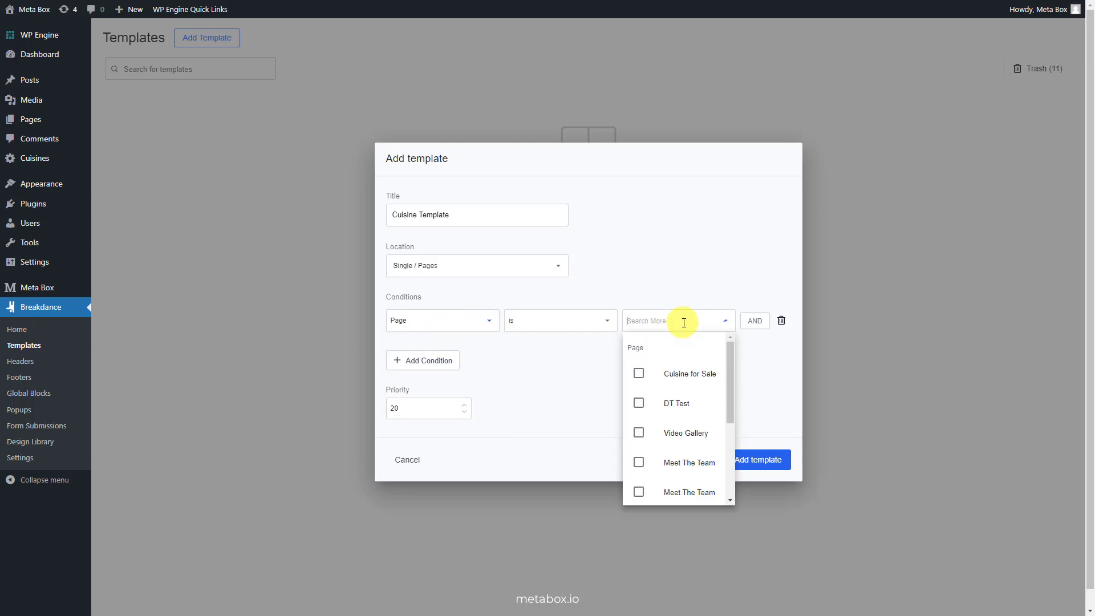
{"action": "left_click", "coordinate": [639, 374]}
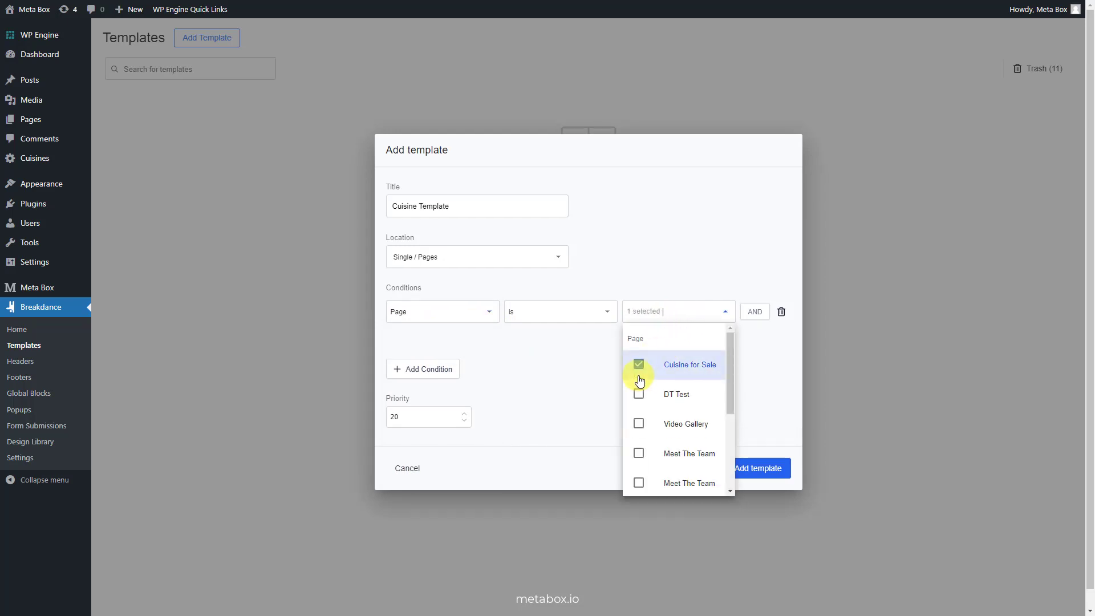
{"action": "left_click", "coordinate": [610, 378]}
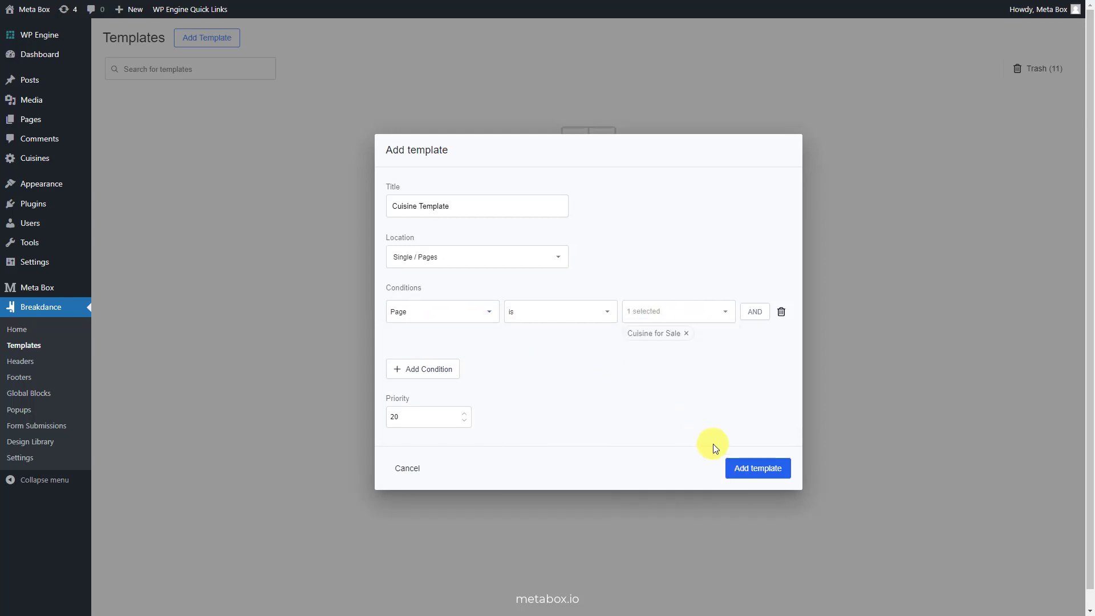
{"action": "left_click", "coordinate": [754, 476]}
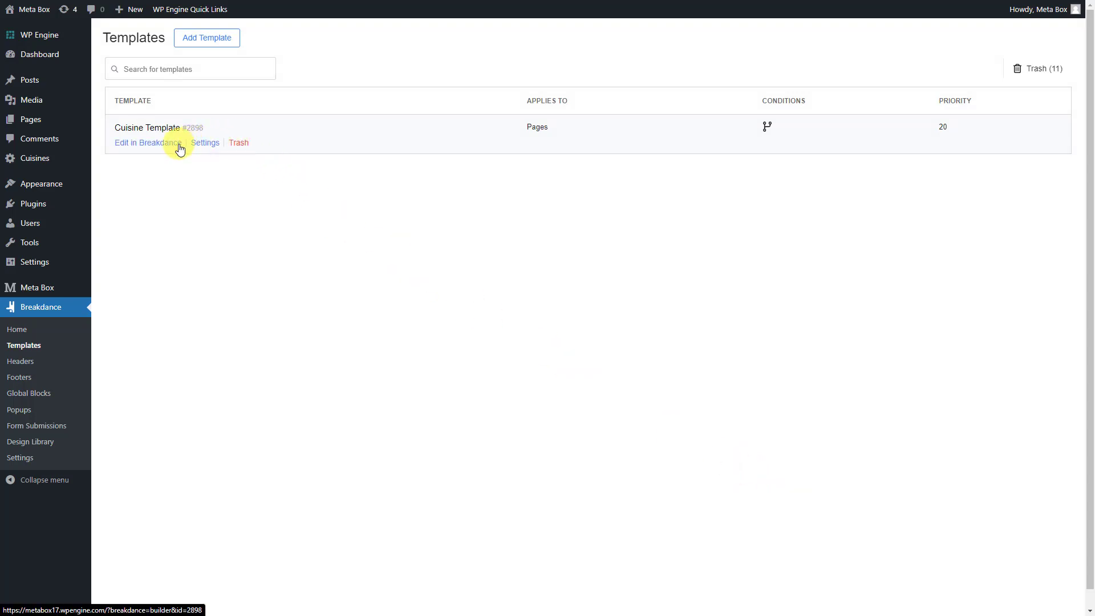
Step: Open Cuisine Template in the Breakdance builder, show its structure and add a Section
{"action": "left_click", "coordinate": [179, 148]}
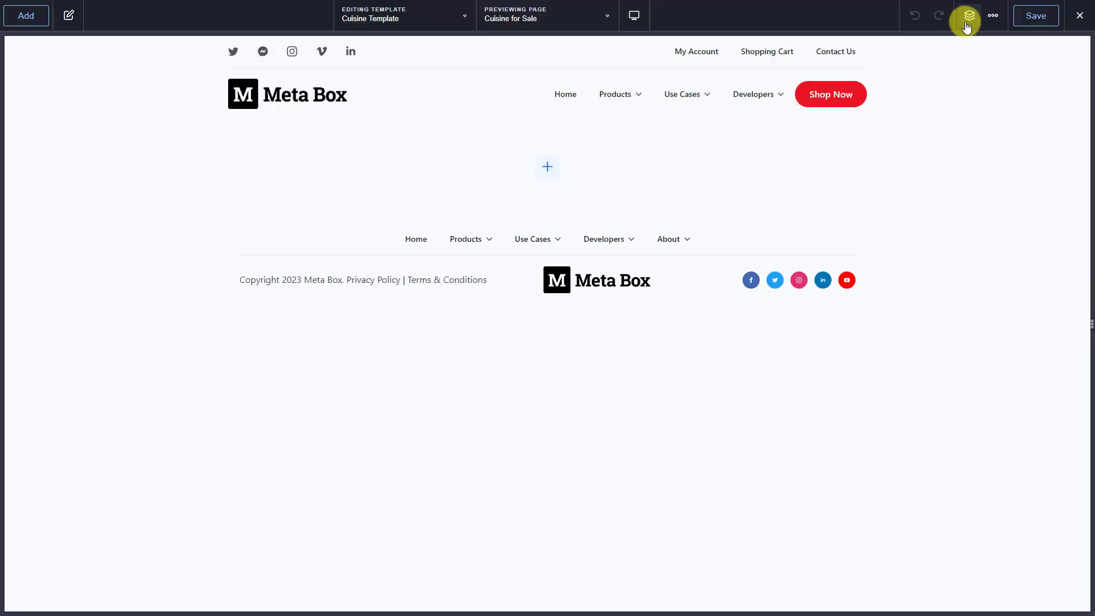
{"action": "left_click", "coordinate": [966, 22]}
{"action": "left_click", "coordinate": [464, 167]}
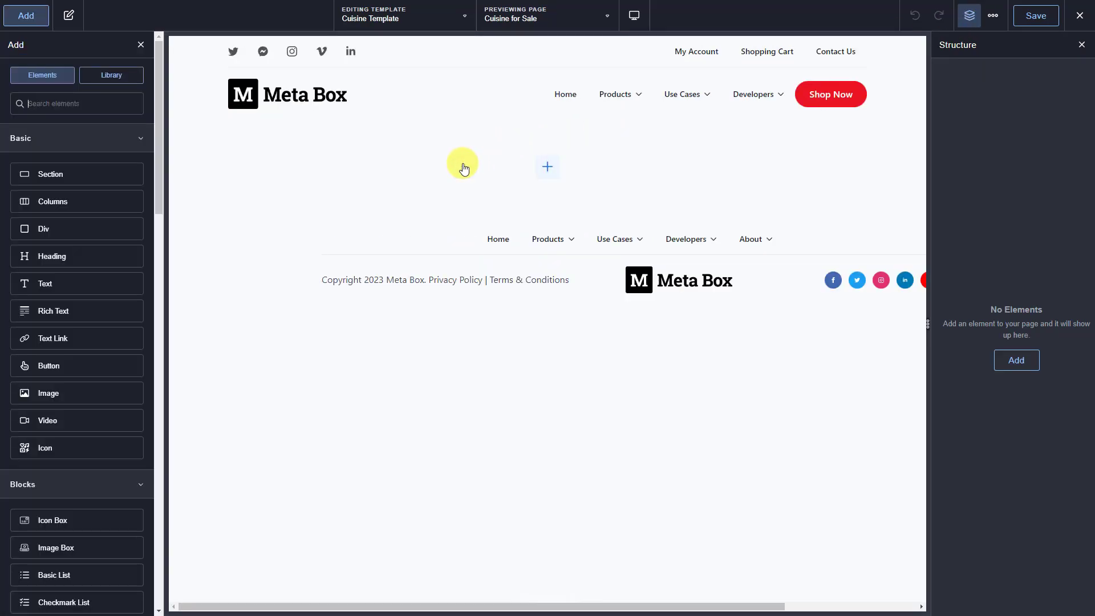
{"action": "left_click", "coordinate": [122, 175]}
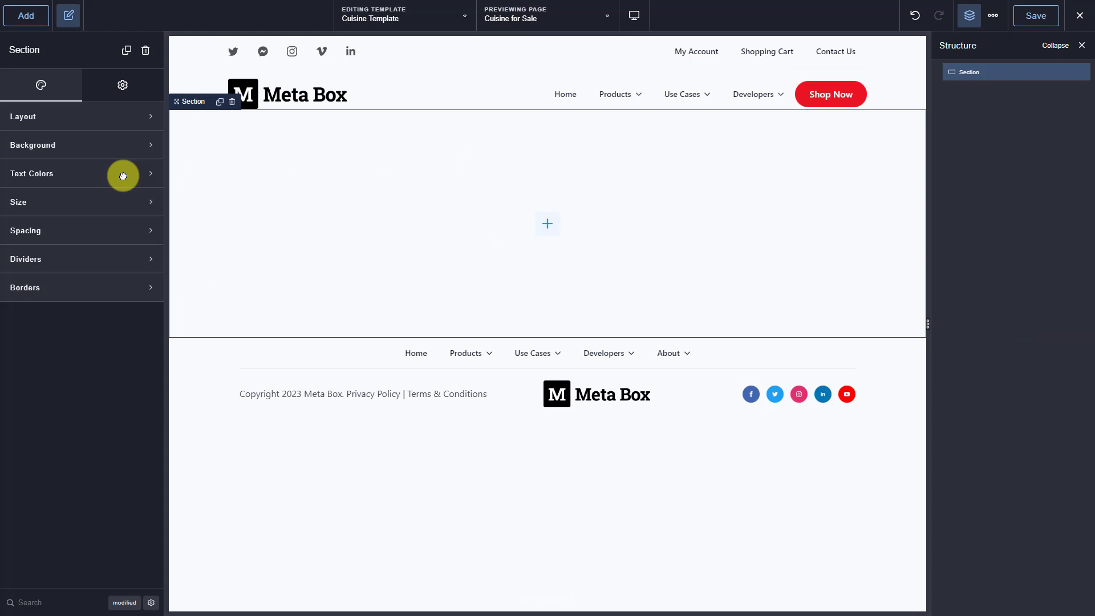
Step: Insert a Post Title element inside the new Section
{"action": "left_click", "coordinate": [33, 16]}
{"action": "type", "text": "post"}
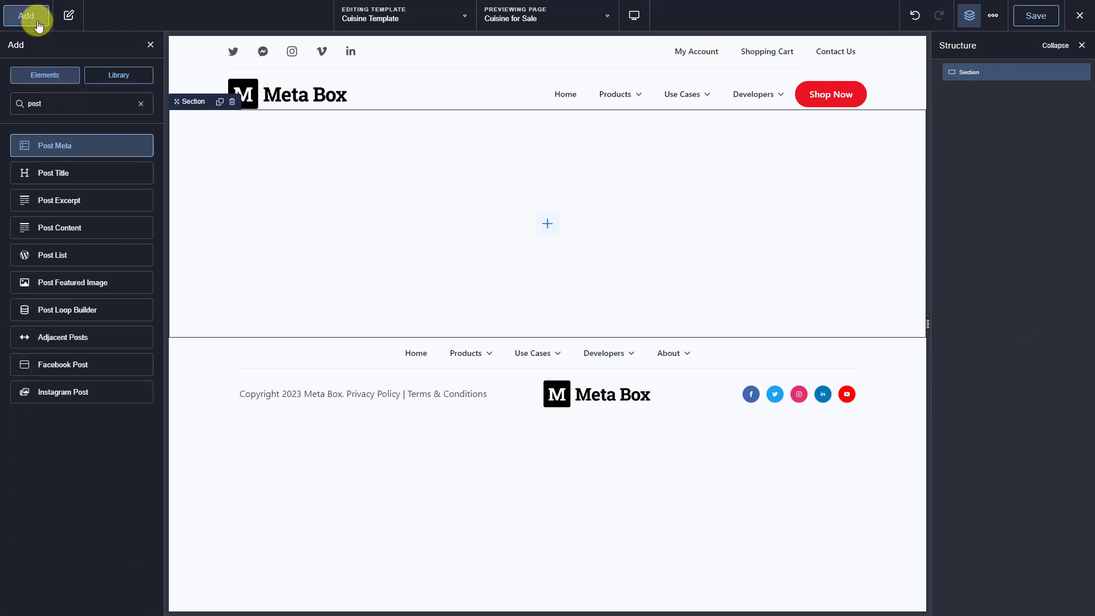
{"action": "left_click", "coordinate": [75, 173]}
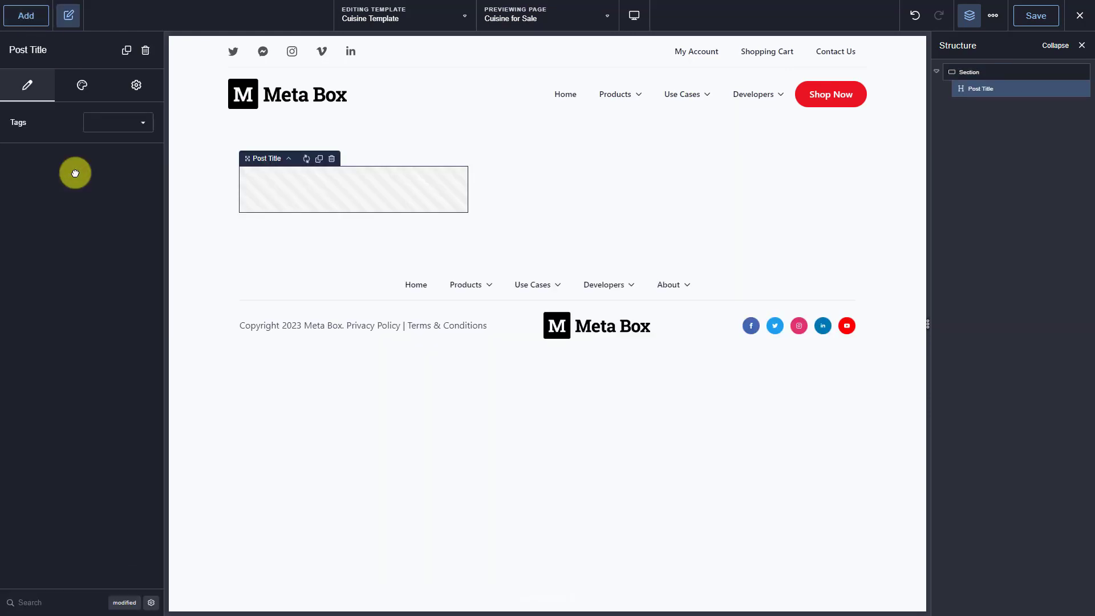
Step: Find the Post Loop Builder element by searching for "loop" and add it below the Post Title in the Section
{"action": "left_click", "coordinate": [29, 16]}
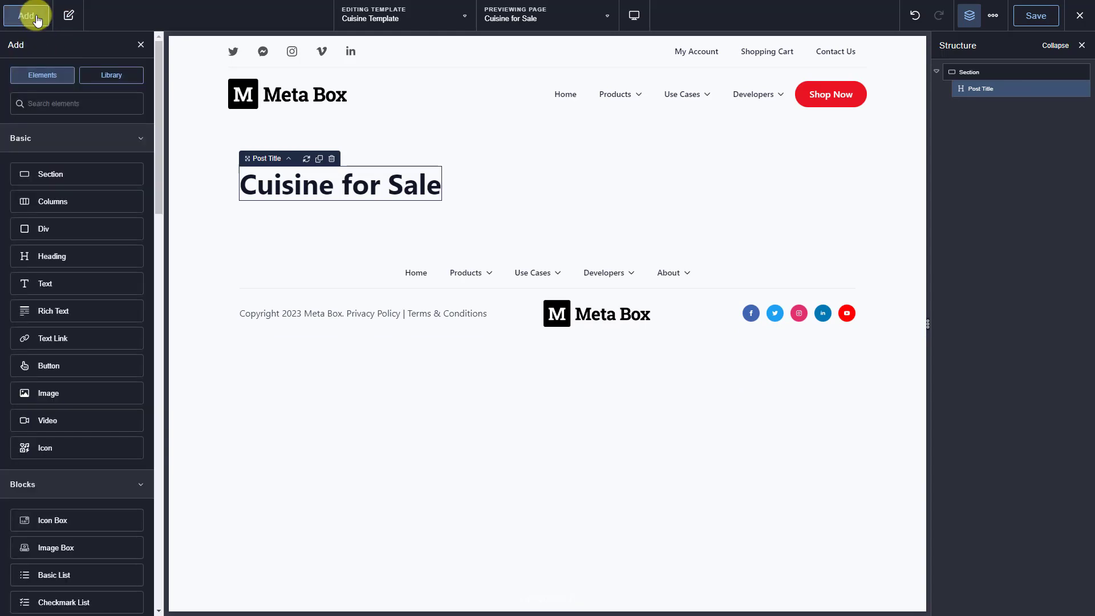
{"action": "type", "text": "loop"}
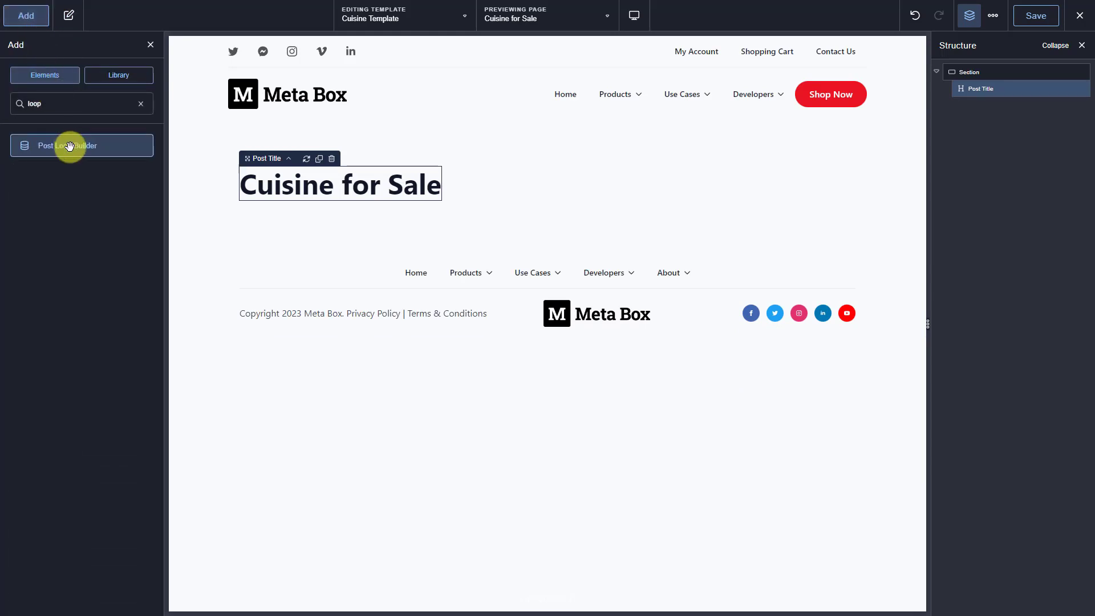
{"action": "left_click", "coordinate": [70, 146]}
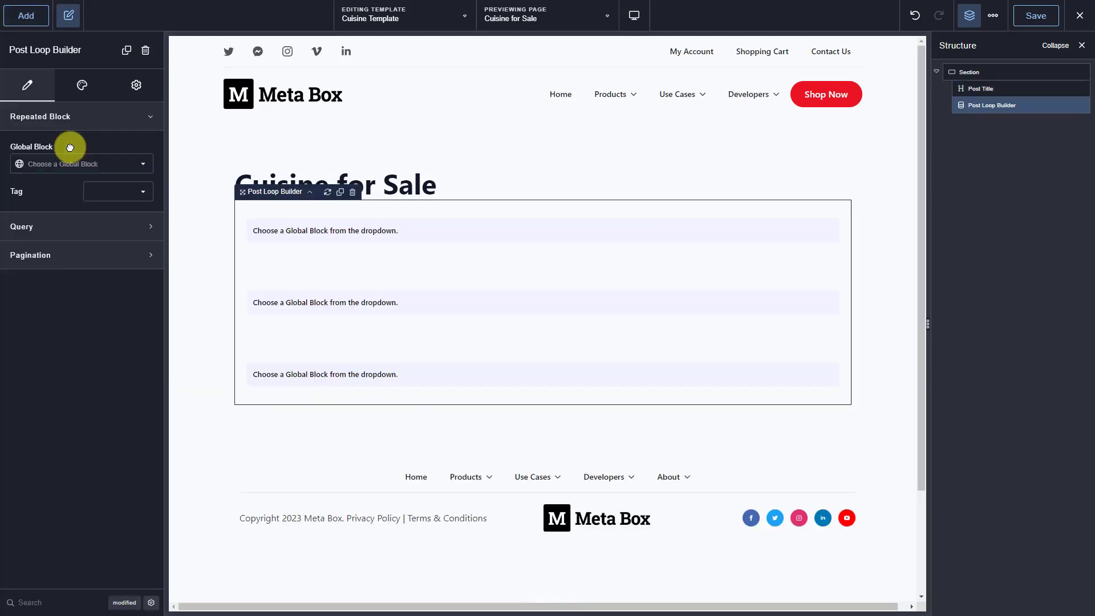
Step: Assign Cuisine Block as the loop's repeated global block and set its tag to div
{"action": "left_click", "coordinate": [107, 164]}
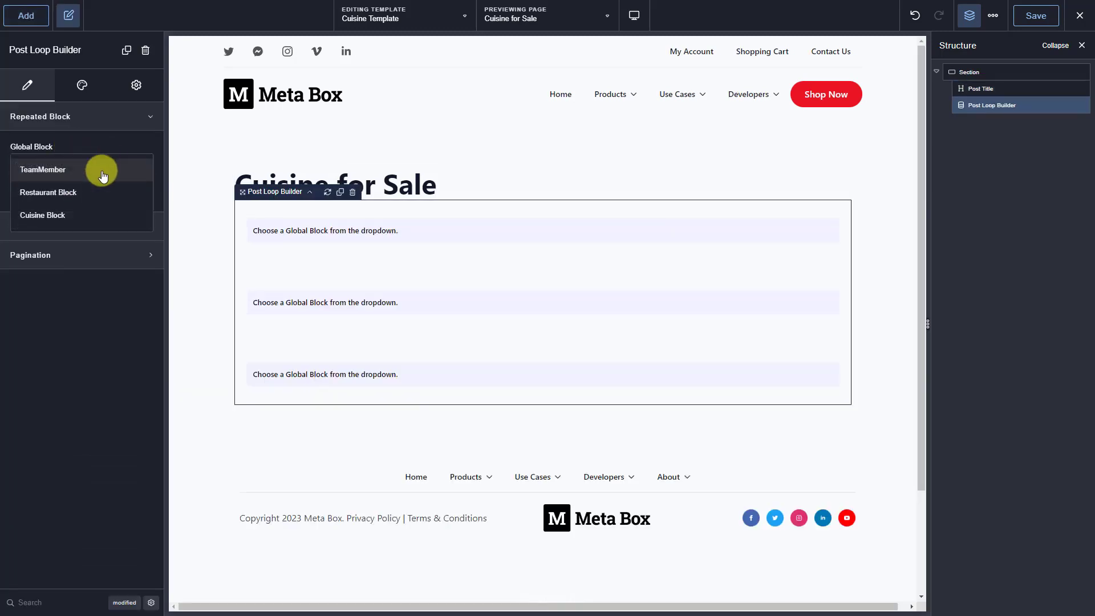
{"action": "left_click", "coordinate": [83, 215]}
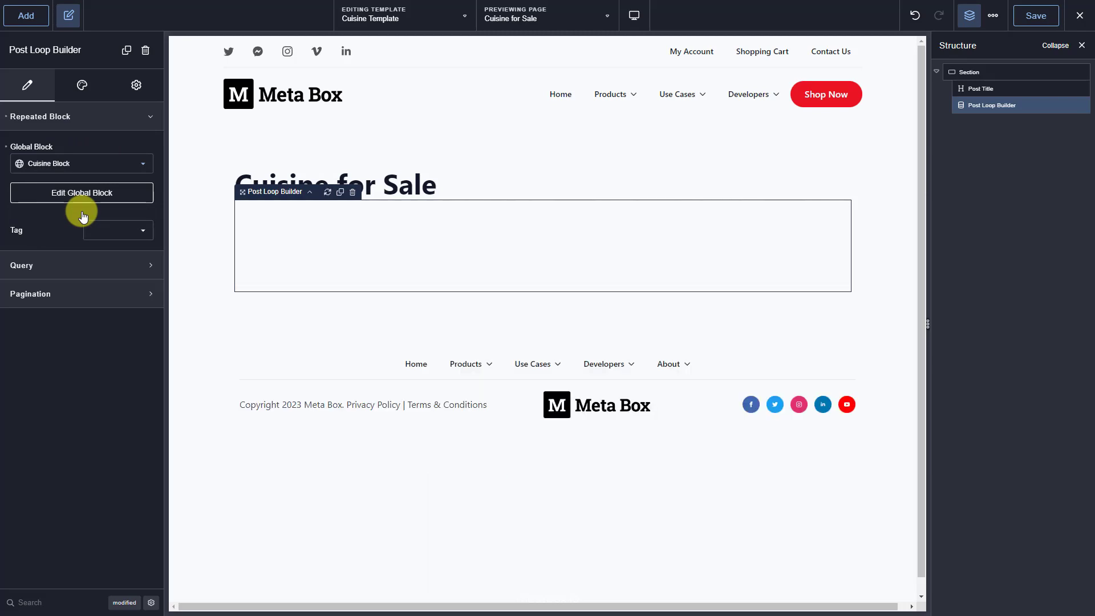
{"action": "left_click", "coordinate": [116, 229]}
{"action": "left_click", "coordinate": [117, 282]}
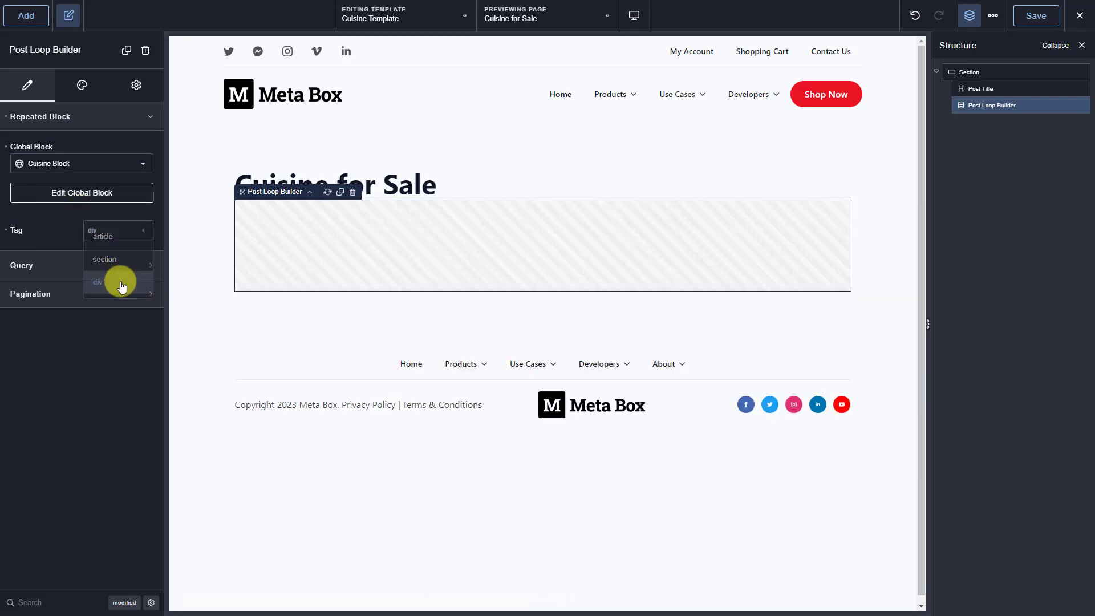
Step: Give the loop a custom query that includes the Cuisines post type and apply it
{"action": "left_click", "coordinate": [105, 265]}
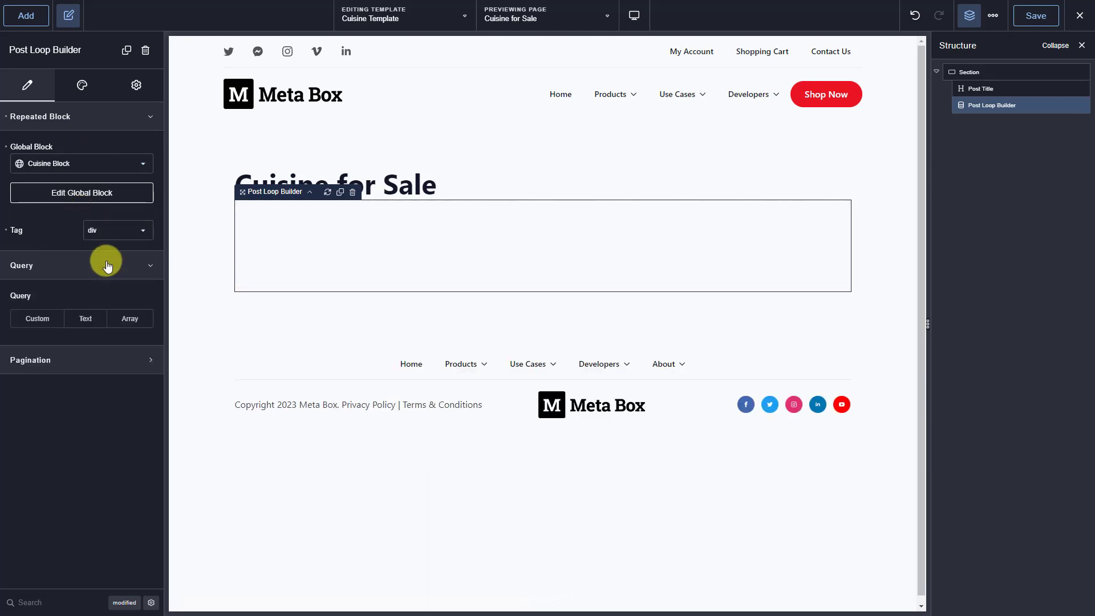
{"action": "left_click", "coordinate": [56, 326]}
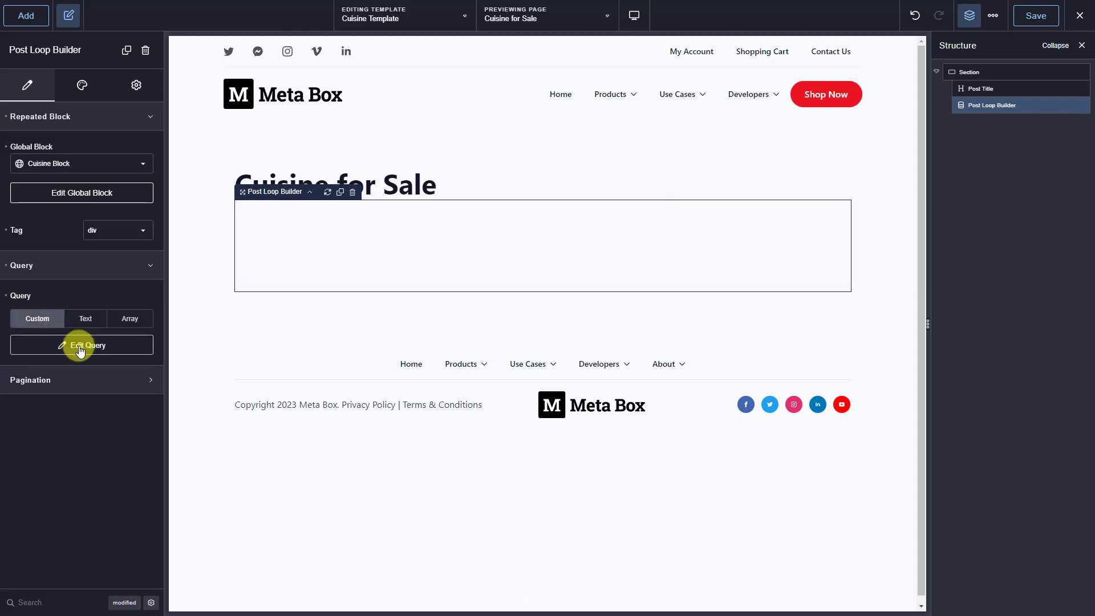
{"action": "left_click", "coordinate": [81, 348]}
{"action": "left_click", "coordinate": [583, 210]}
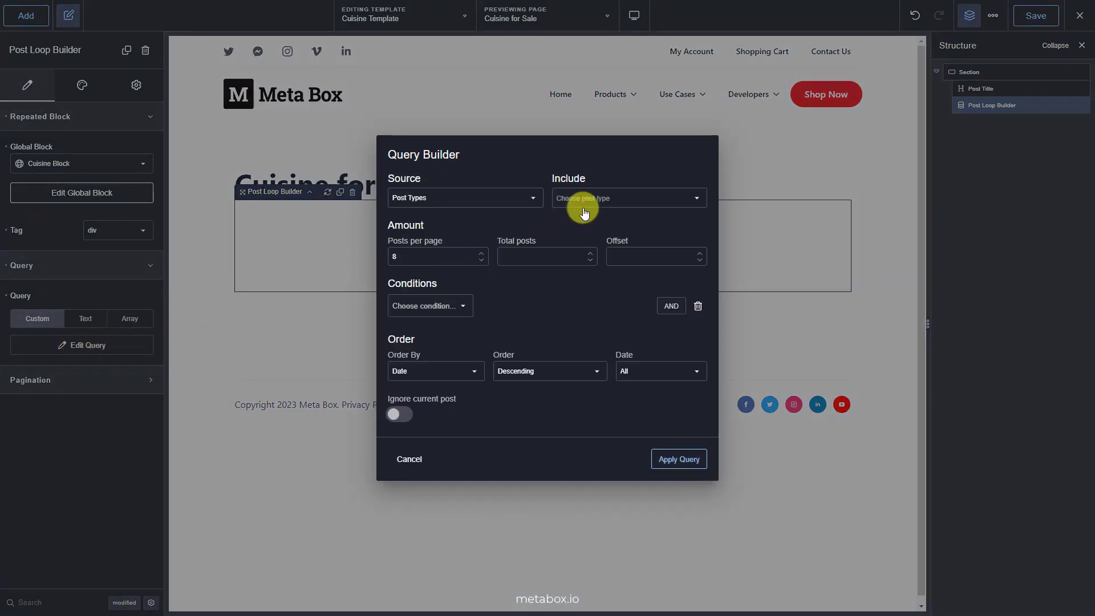
{"action": "left_click", "coordinate": [586, 205]}
{"action": "left_click", "coordinate": [569, 296]}
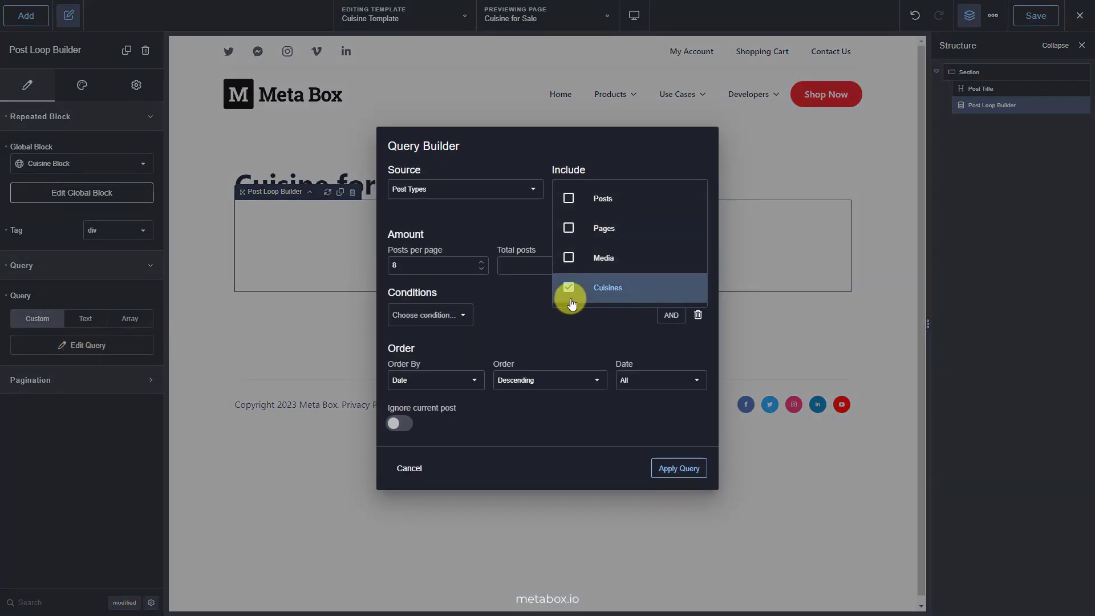
{"action": "left_click", "coordinate": [575, 320]}
{"action": "left_click", "coordinate": [660, 469]}
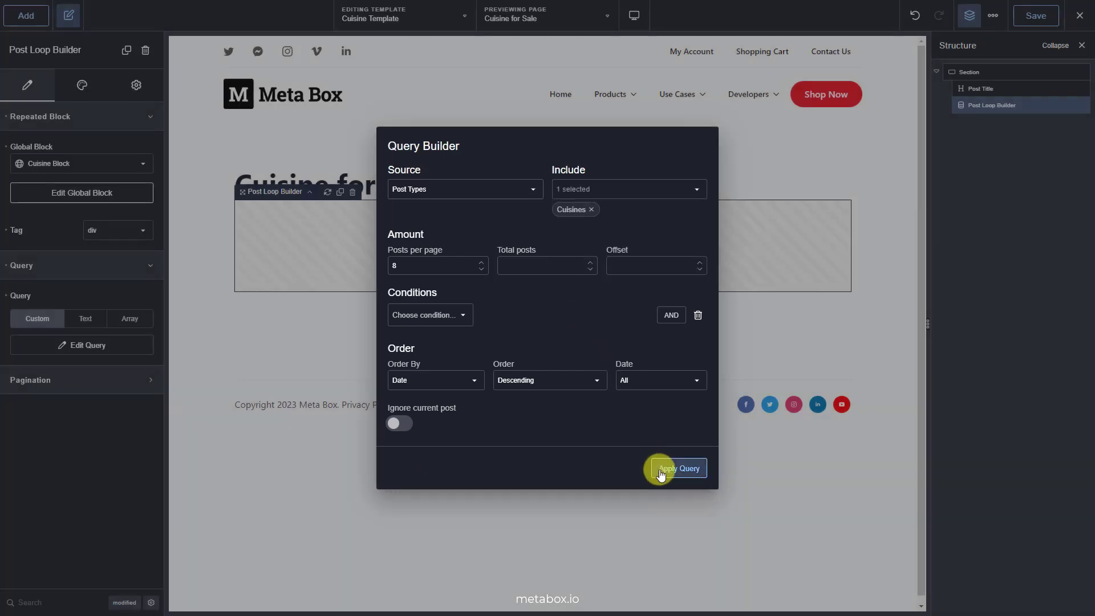
Step: Set the Post Loop Builder's list width to 100%
{"action": "scroll", "coordinate": [659, 472], "scroll_direction": "down", "scroll_amount": 5}
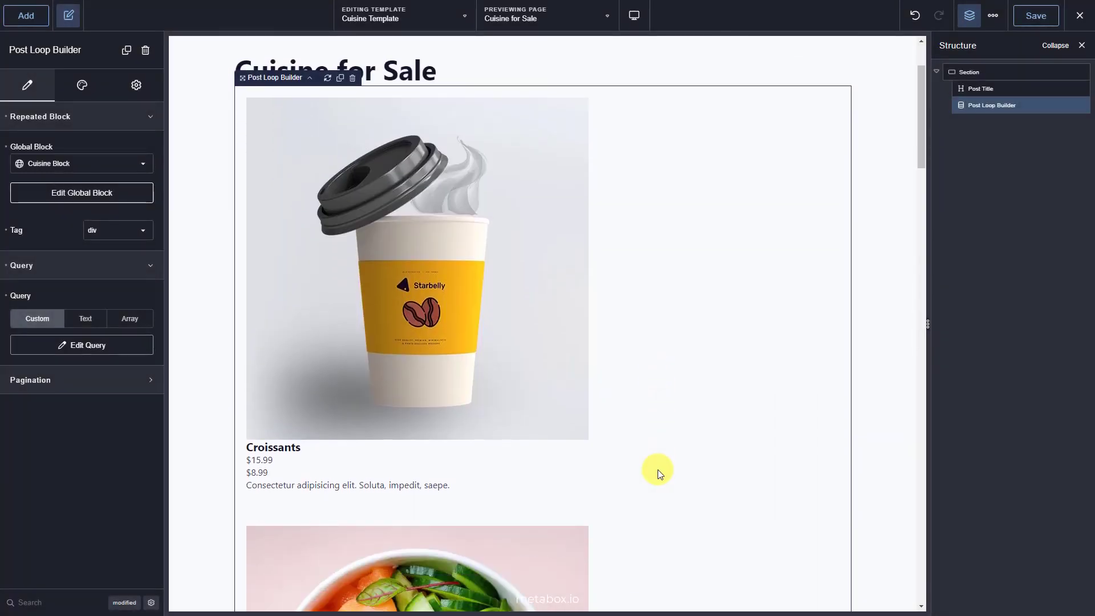
{"action": "scroll", "coordinate": [658, 470], "scroll_direction": "down", "scroll_amount": 9}
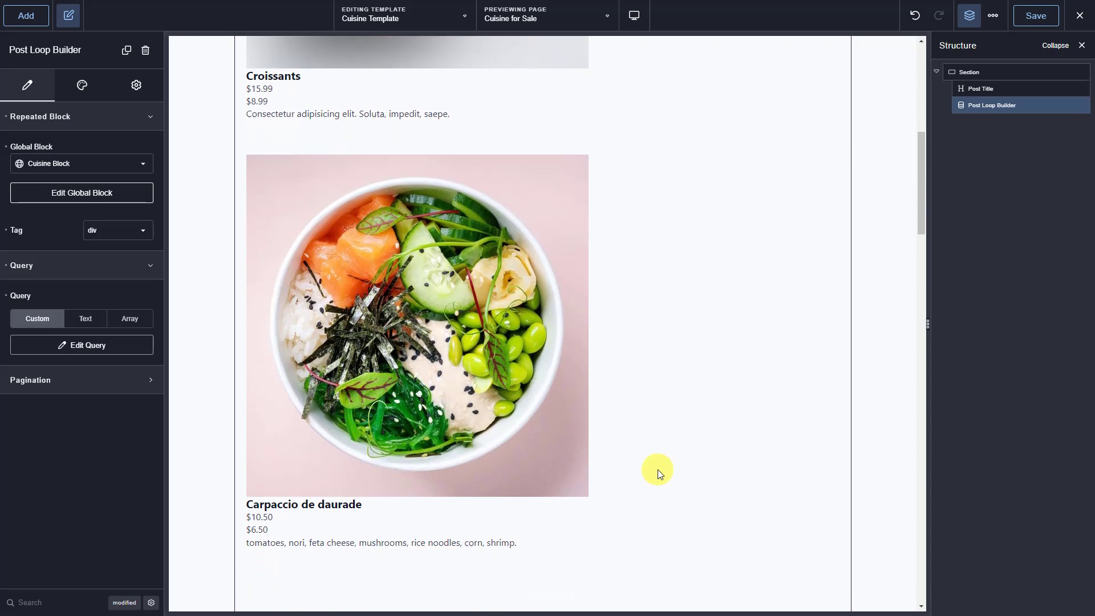
{"action": "scroll", "coordinate": [658, 470], "scroll_direction": "down", "scroll_amount": 9}
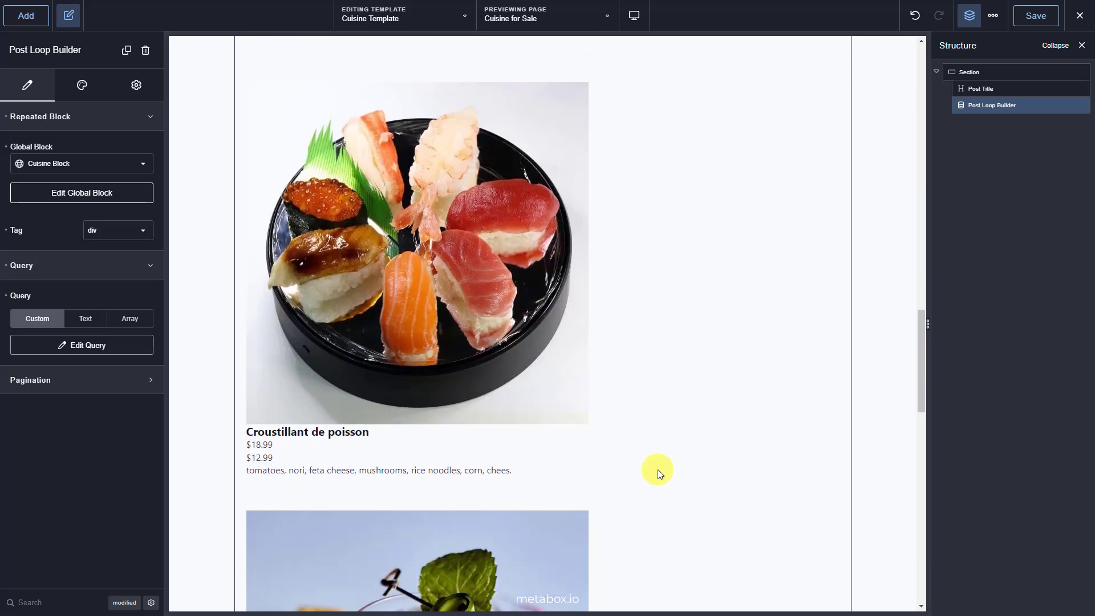
{"action": "scroll", "coordinate": [658, 470], "scroll_direction": "up", "scroll_amount": 15}
{"action": "scroll", "coordinate": [658, 470], "scroll_direction": "up", "scroll_amount": 12}
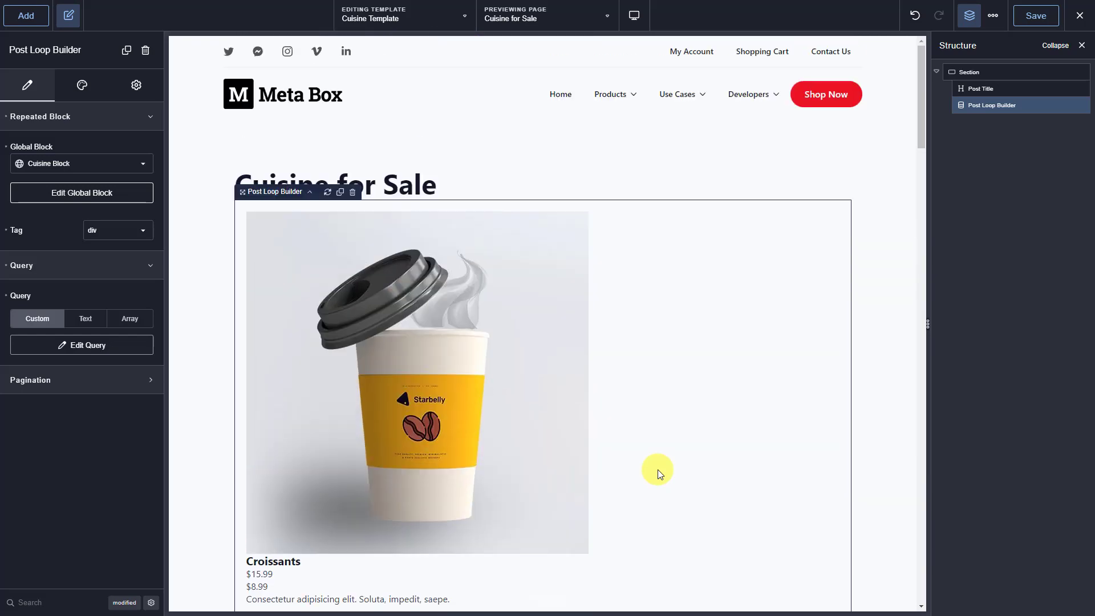
{"action": "left_click", "coordinate": [81, 85]}
{"action": "left_click", "coordinate": [97, 117]}
{"action": "left_click", "coordinate": [146, 158]}
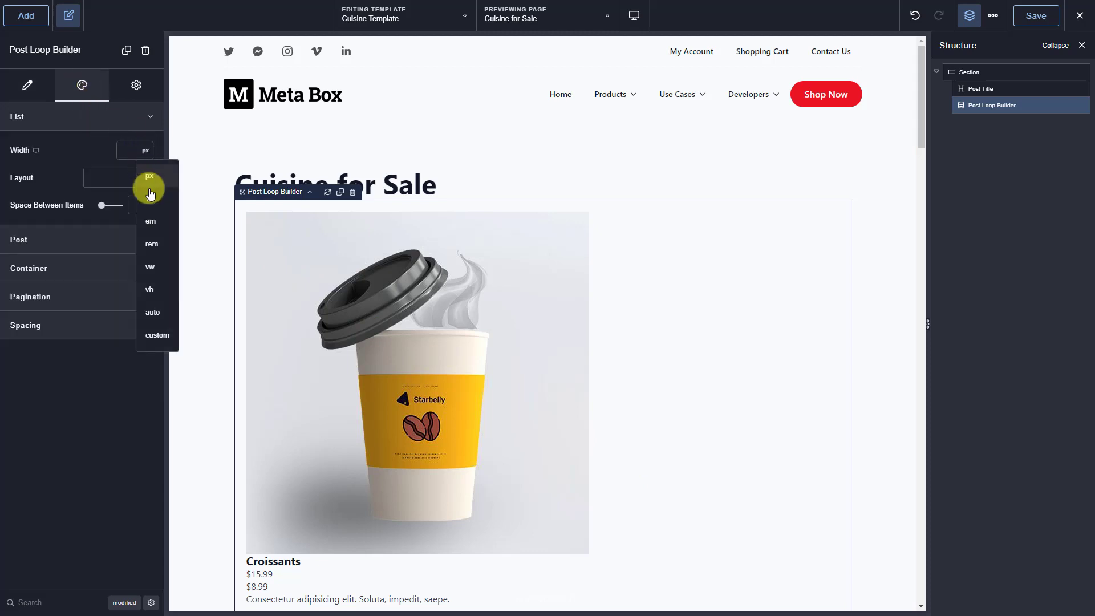
{"action": "left_click", "coordinate": [147, 193]}
{"action": "left_click", "coordinate": [130, 148]}
{"action": "type", "text": "100"}
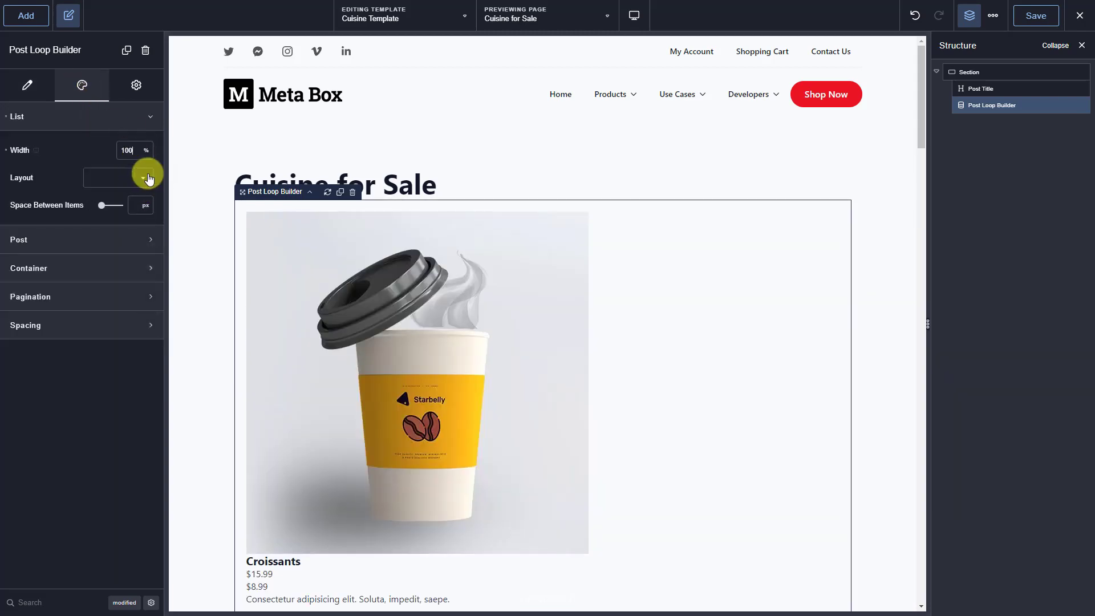
Step: Change the loop's list layout to Grid with 3 items per row
{"action": "left_click", "coordinate": [144, 178]}
{"action": "left_click", "coordinate": [122, 207]}
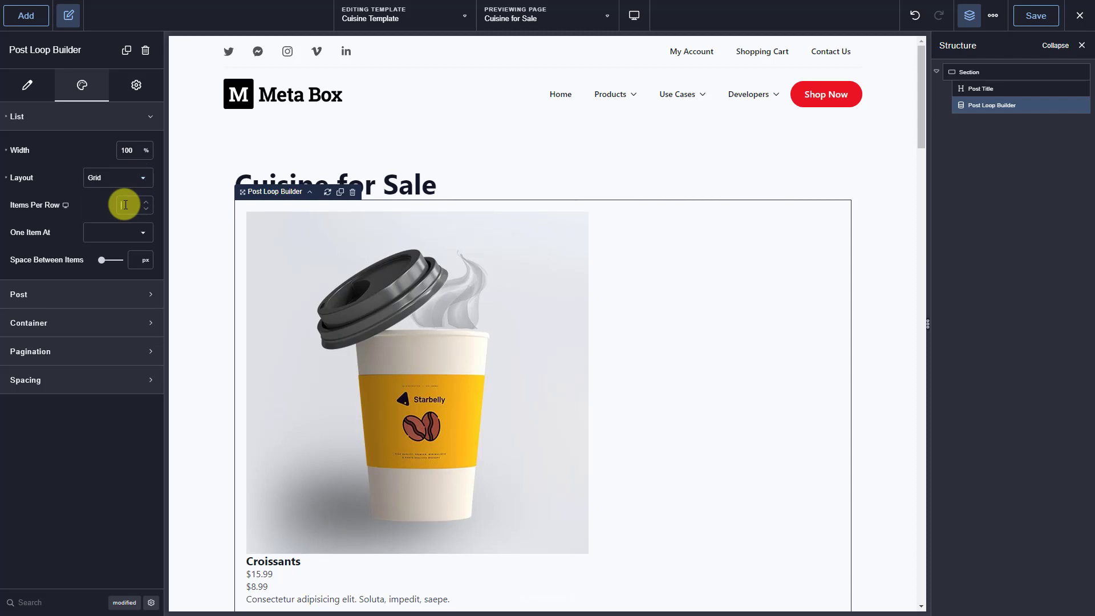
{"action": "type", "text": "3"}
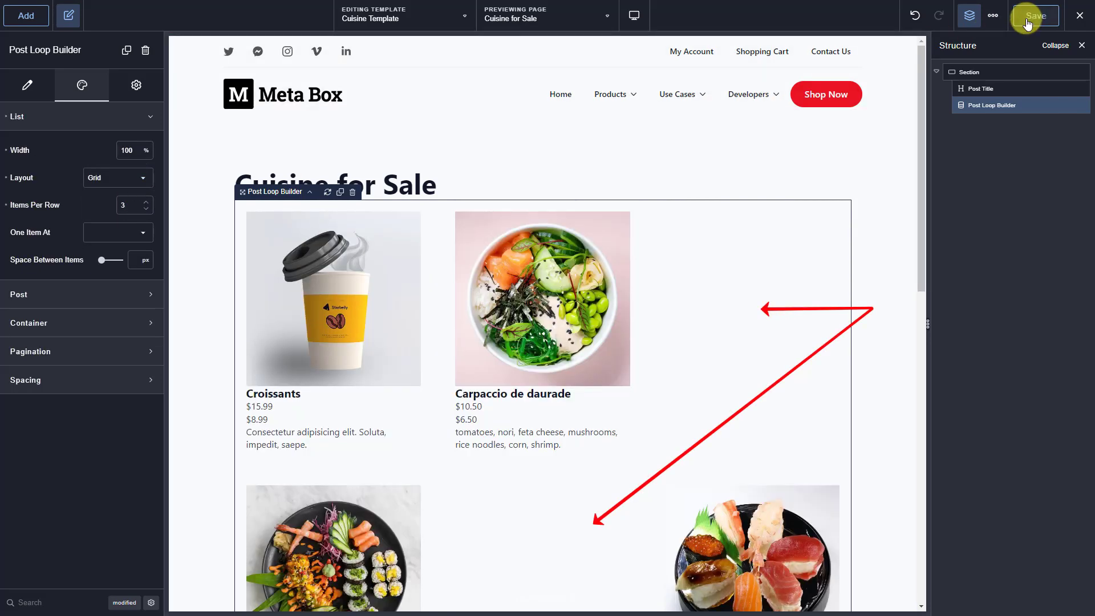
Step: Save the template and exit to the frontend to check the cuisine grid on the Cuisine for Sale page
{"action": "left_click", "coordinate": [1075, 20]}
{"action": "left_click", "coordinate": [1038, 43]}
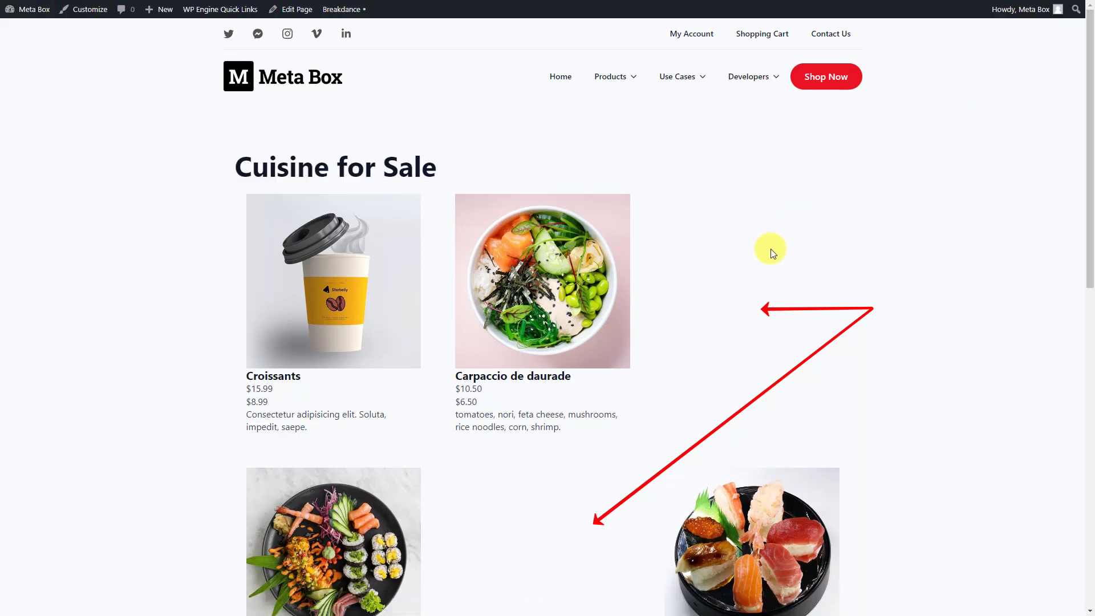
{"action": "scroll", "coordinate": [771, 249], "scroll_direction": "down", "scroll_amount": 2}
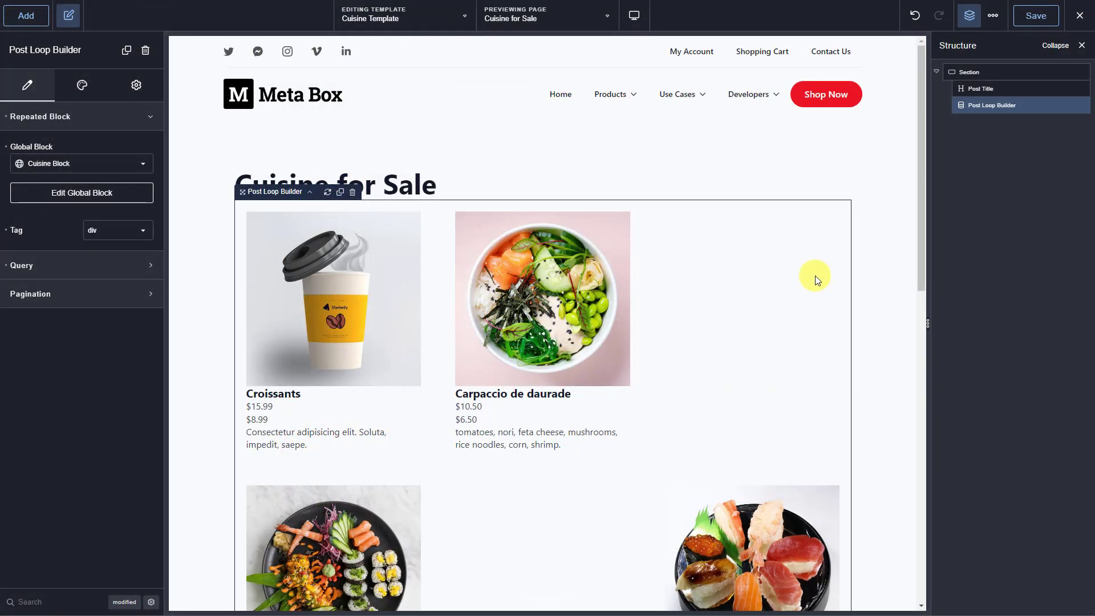
Step: Find the Code Block element by searching for "code" and add it below the Post Loop Builder
{"action": "left_click", "coordinate": [26, 16]}
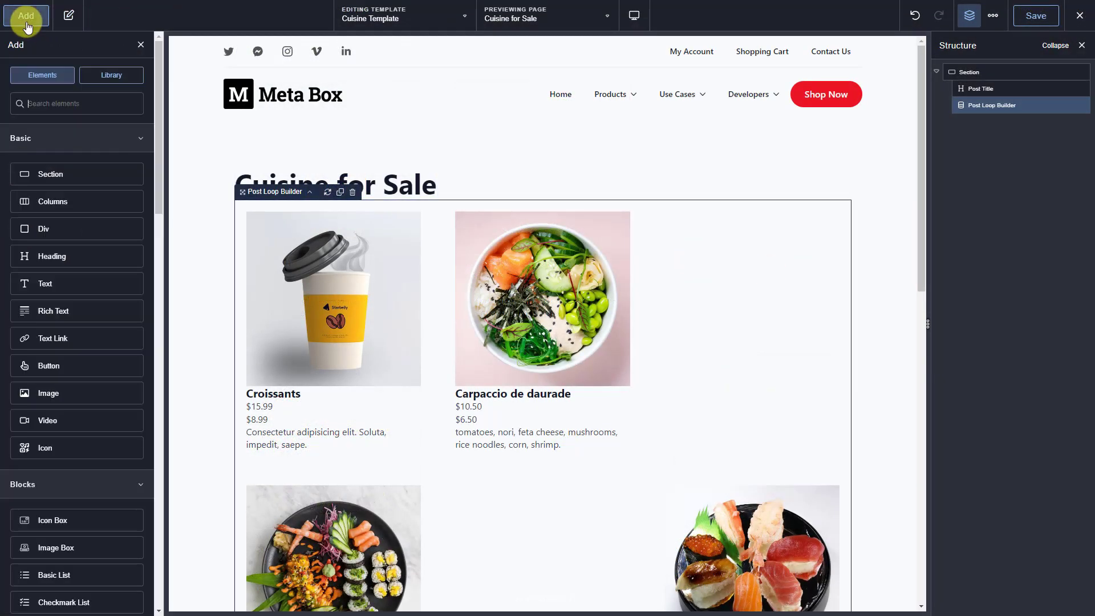
{"action": "left_click", "coordinate": [103, 104]}
{"action": "type", "text": "code"}
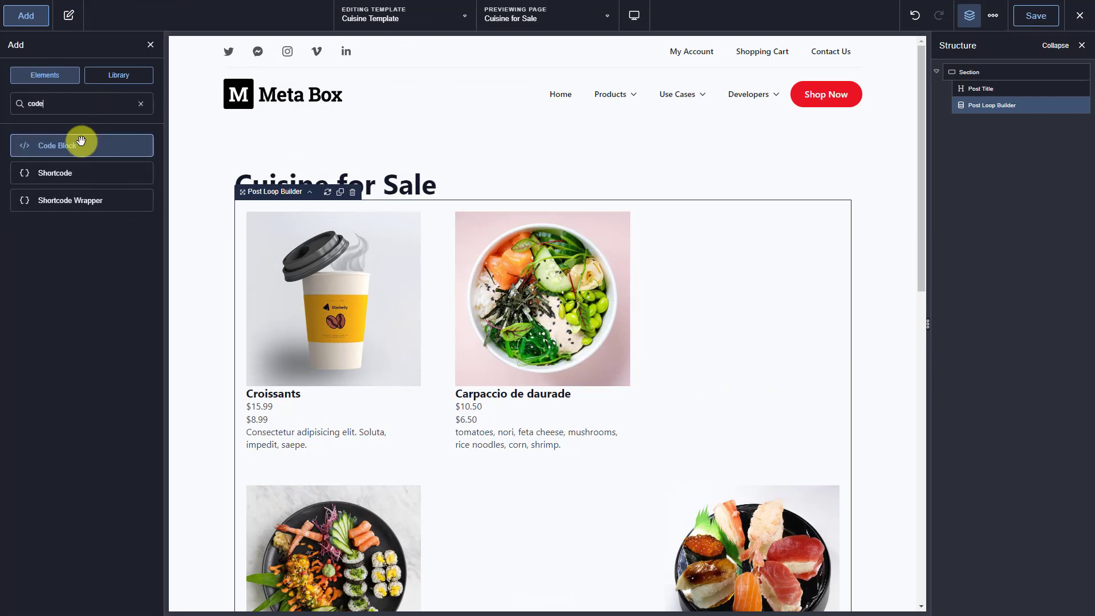
{"action": "left_click", "coordinate": [81, 141]}
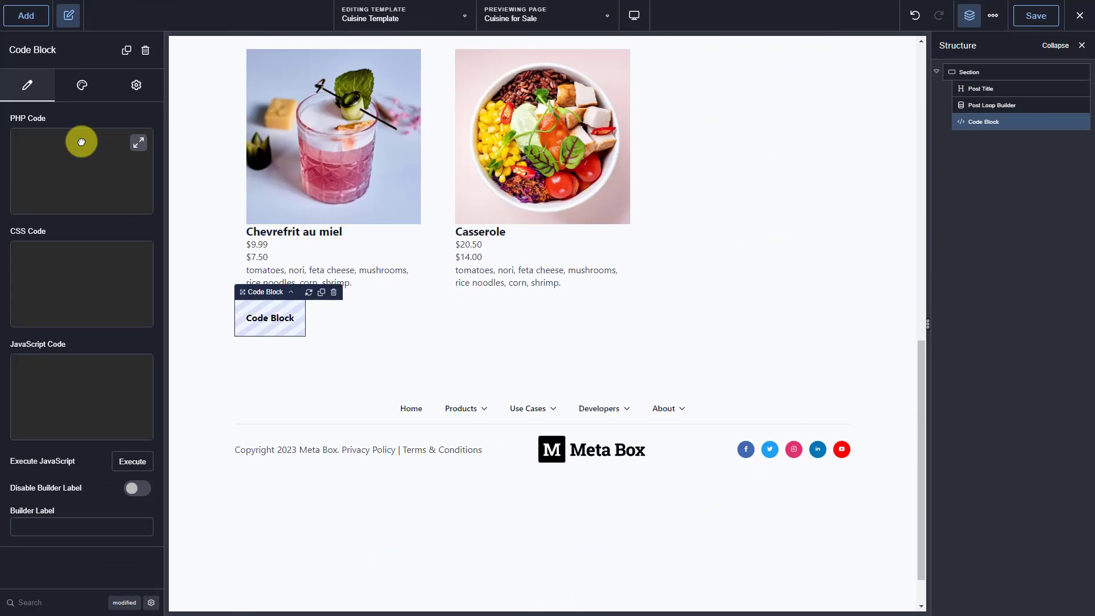
Step: Paste jQuery into the Code Block's JavaScript that filters .ee-post elements whose trimmed text is empty and removes them
{"action": "left_click", "coordinate": [52, 360]}
{"action": "key", "text": "ctrl+v"}
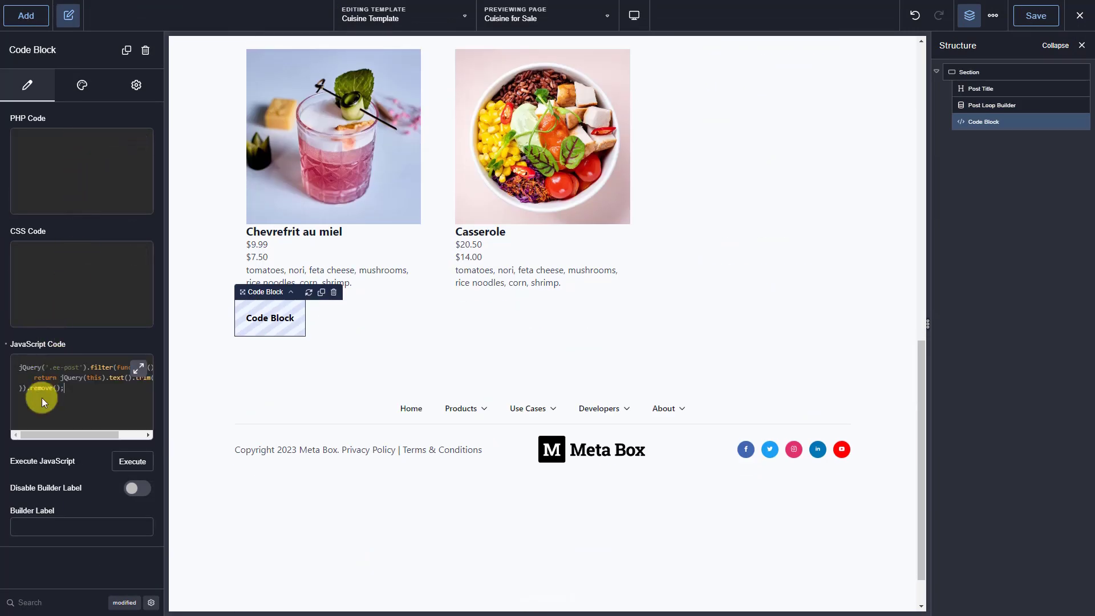
{"action": "left_click_drag", "start_coordinate": [29, 436], "coordinate": [63, 427]}
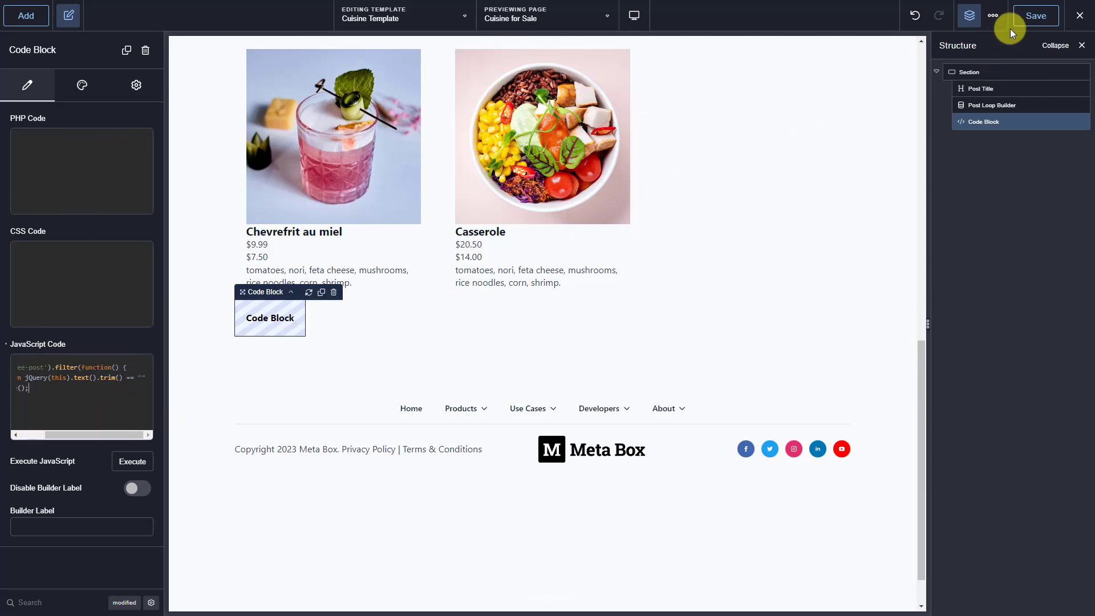
Step: Save the template with the script and view the Cuisine for Sale page on the frontend
{"action": "mouse_move", "coordinate": [1074, 27]}
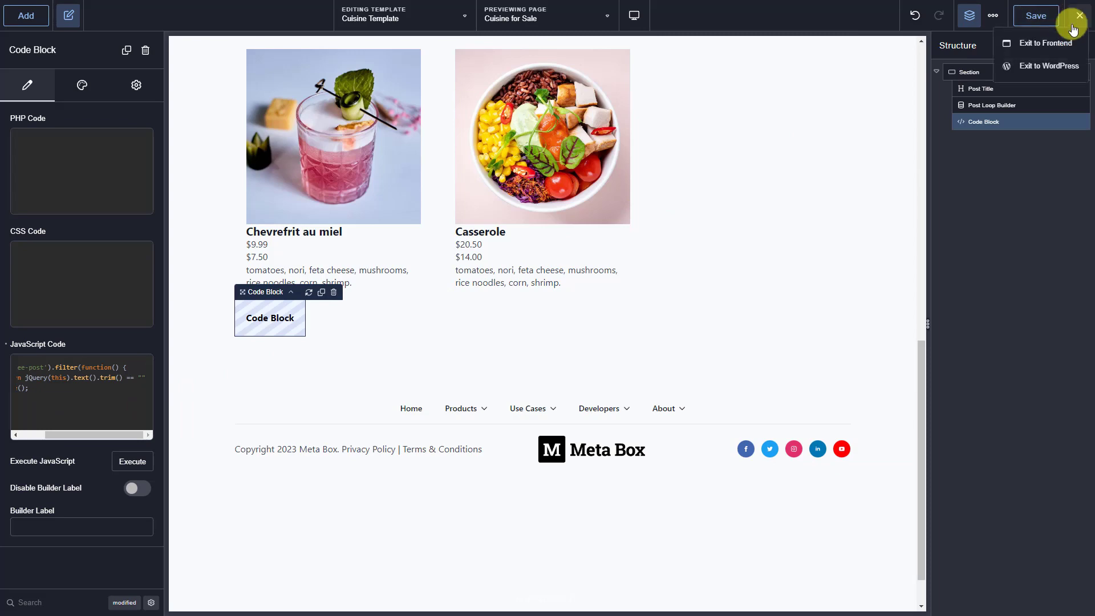
{"action": "left_click", "coordinate": [1043, 43]}
{"action": "scroll", "coordinate": [924, 205], "scroll_direction": "down", "scroll_amount": 2}
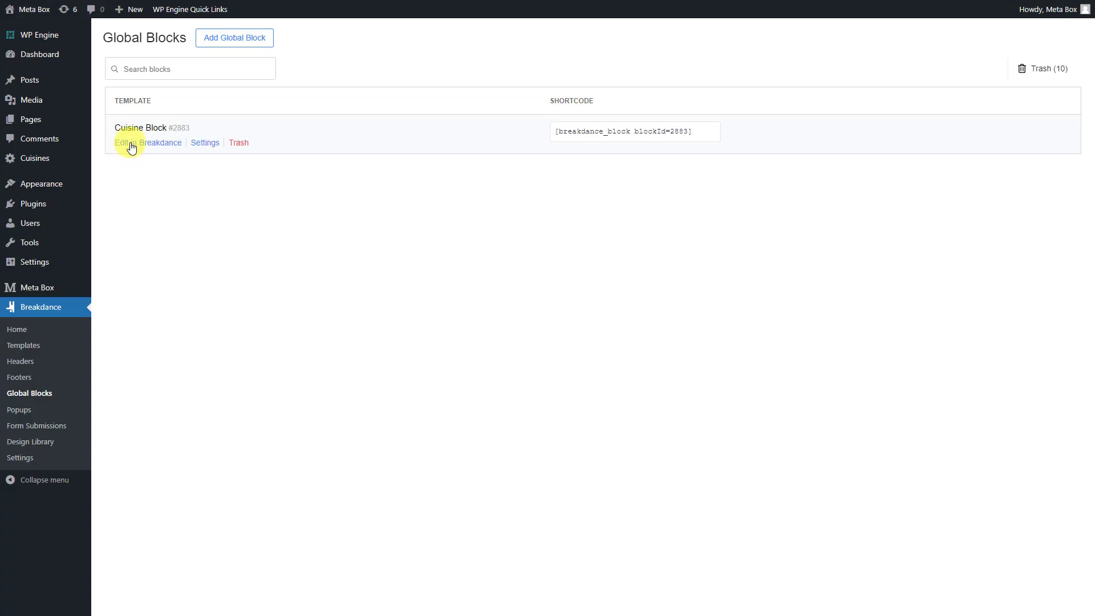
Step: Open Cuisine Block in the Breakdance builder, show its structure and set the outermost Div's container width in percent
{"action": "left_click", "coordinate": [131, 144]}
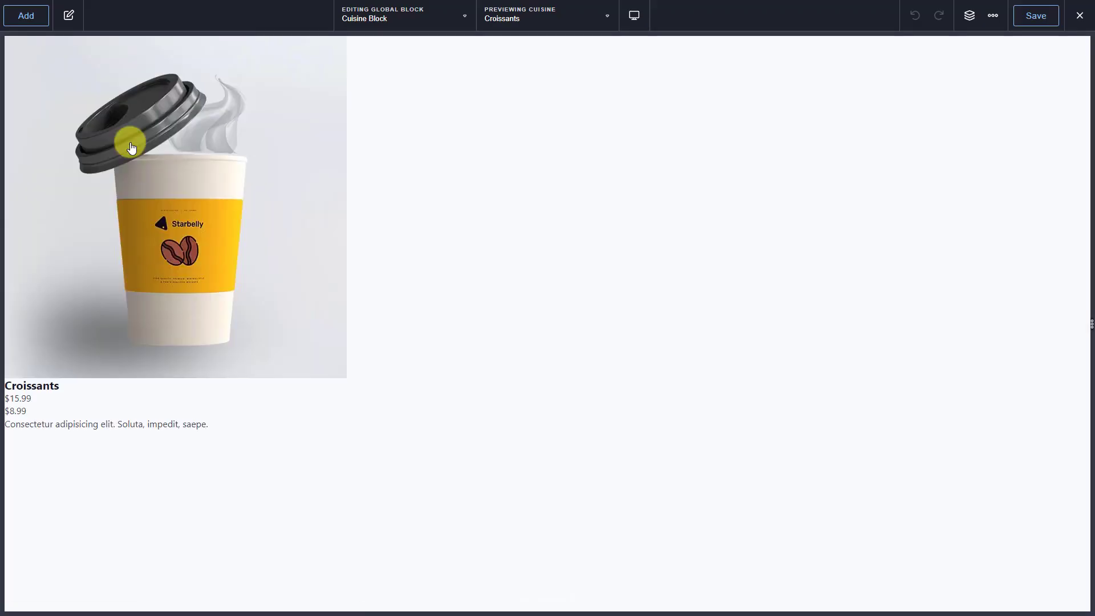
{"action": "left_click", "coordinate": [969, 15]}
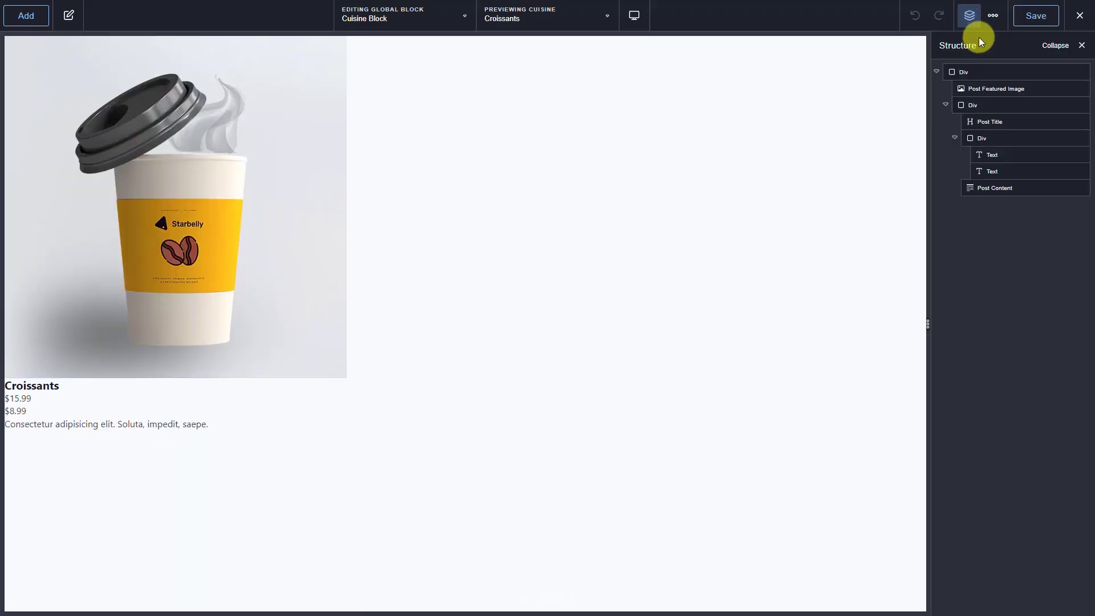
{"action": "left_click", "coordinate": [992, 71]}
{"action": "left_click", "coordinate": [140, 172]}
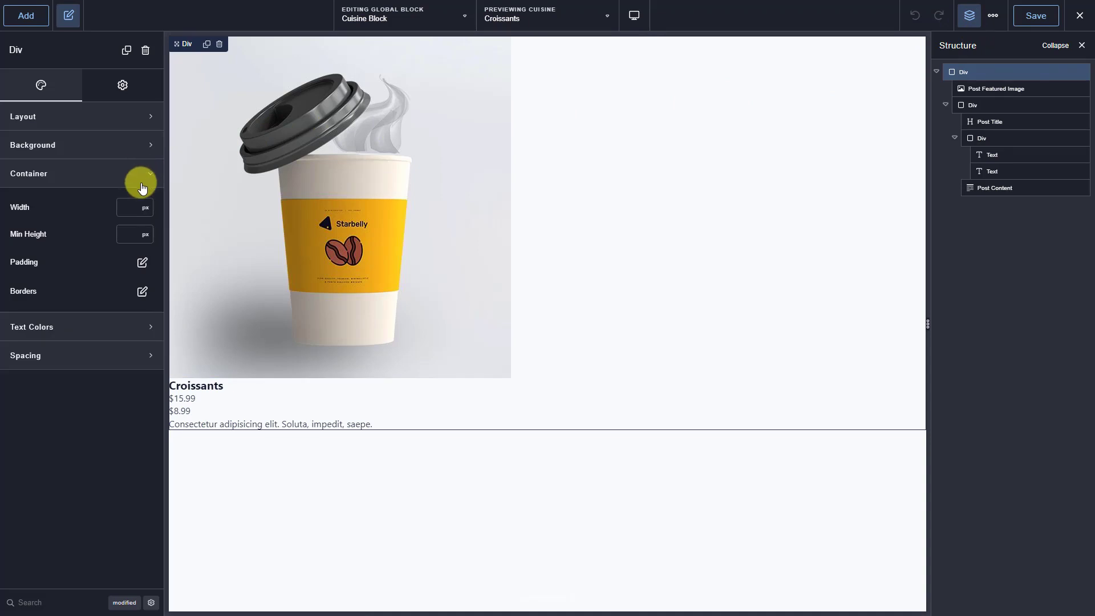
{"action": "left_click", "coordinate": [143, 207]}
{"action": "left_click", "coordinate": [149, 255]}
{"action": "left_click", "coordinate": [129, 210]}
Step: Give the inner Div that holds the title, prices and content a light grey background color
{"action": "left_click", "coordinate": [978, 105]}
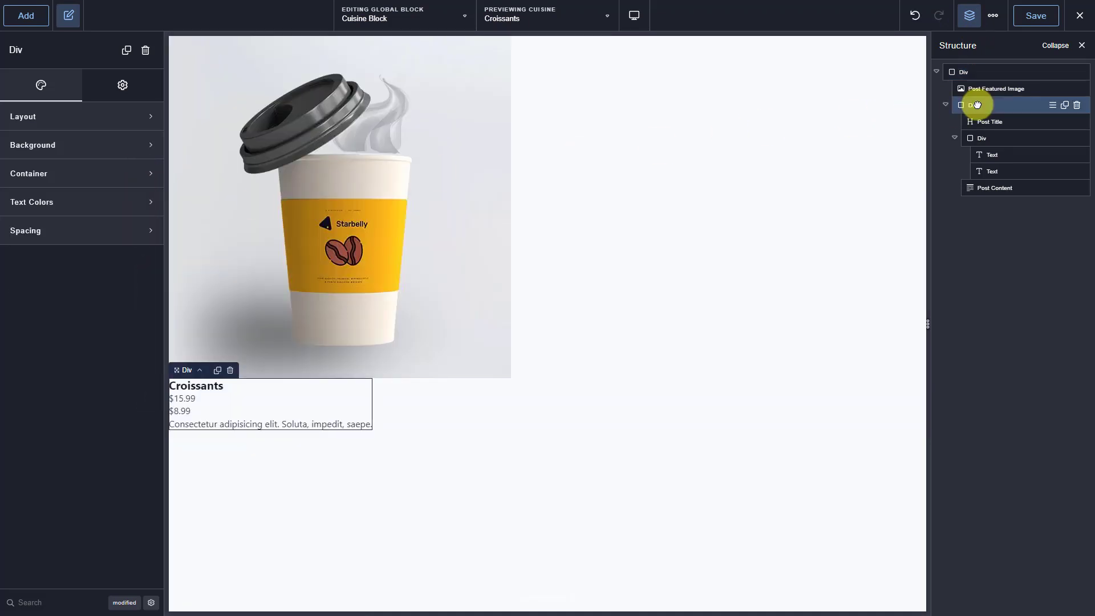
{"action": "left_click", "coordinate": [126, 145]}
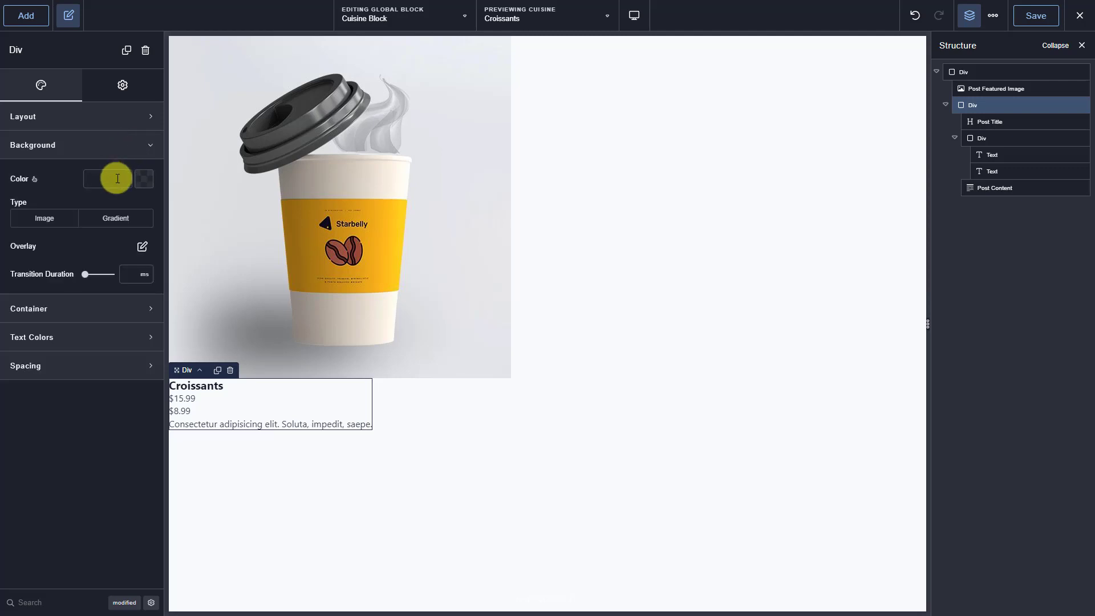
{"action": "left_click", "coordinate": [117, 178]}
{"action": "left_click", "coordinate": [120, 147]}
Step: Set the inner Div's container width to 100%
{"action": "left_click", "coordinate": [134, 177]}
{"action": "left_click", "coordinate": [148, 209]}
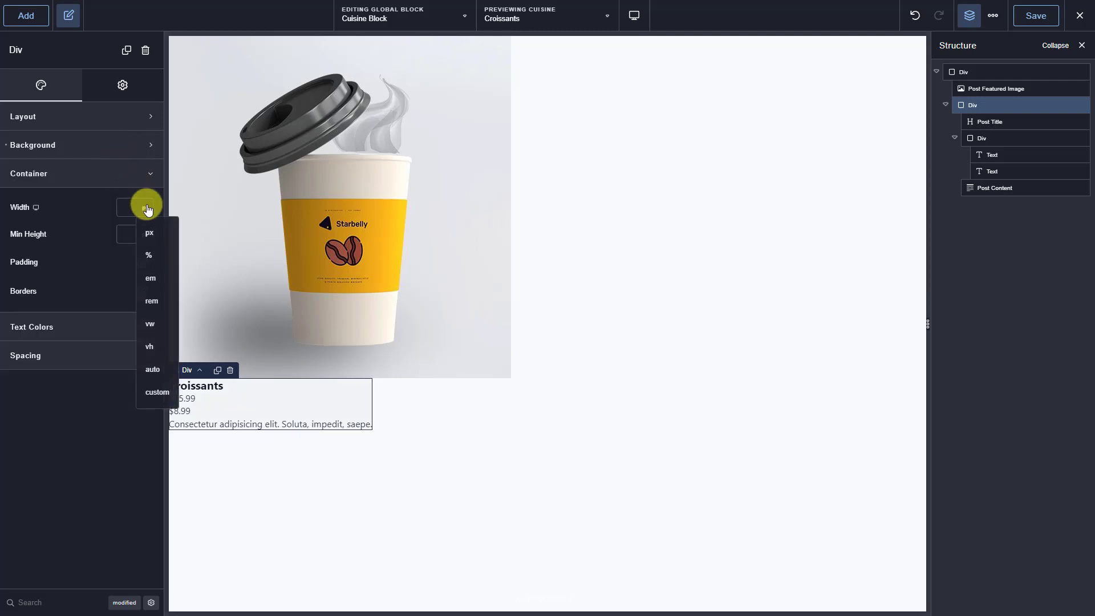
{"action": "left_click", "coordinate": [148, 255]}
{"action": "type", "text": "100"}
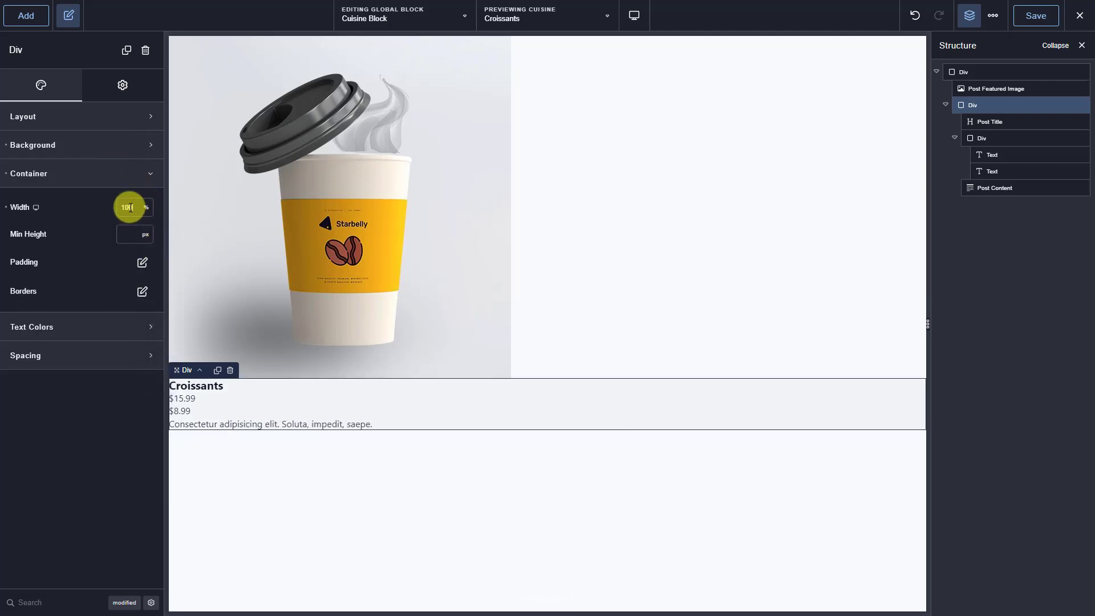
Step: Set the wrapper layout of the inner Div holding title, prices and content to flex display with row direction
{"action": "left_click", "coordinate": [136, 95]}
{"action": "left_click", "coordinate": [135, 113]}
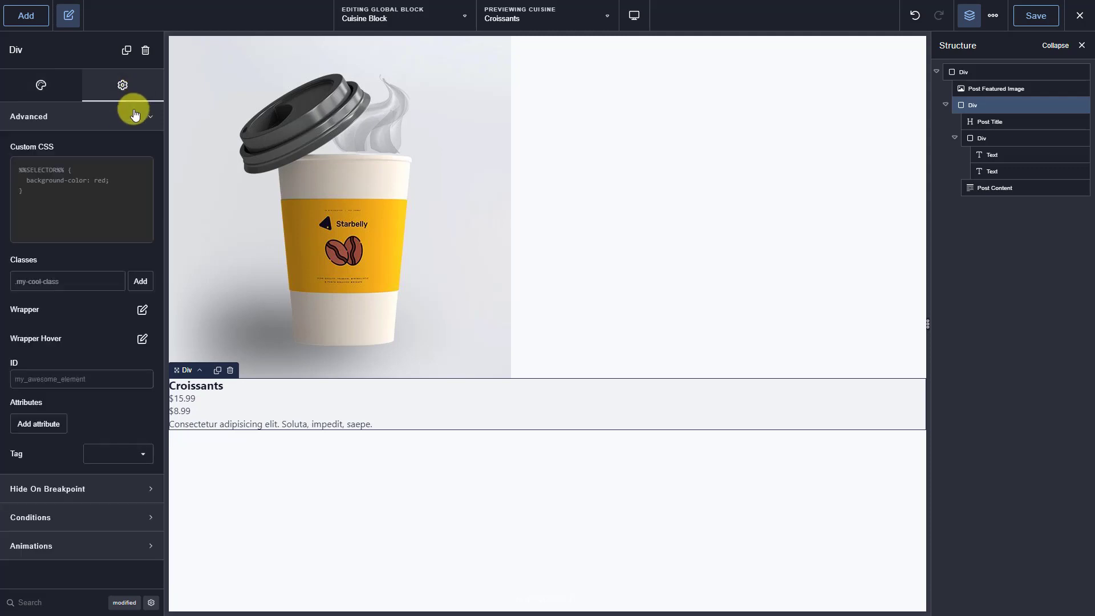
{"action": "left_click", "coordinate": [142, 309]}
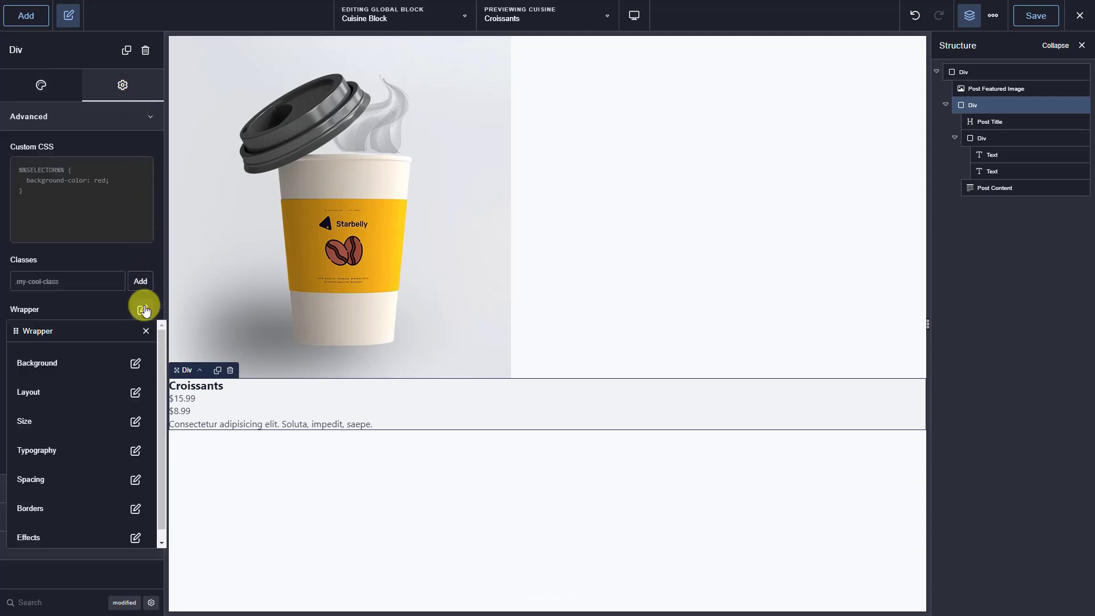
{"action": "left_click", "coordinate": [135, 393]}
{"action": "left_click", "coordinate": [137, 389]}
{"action": "left_click", "coordinate": [117, 463]}
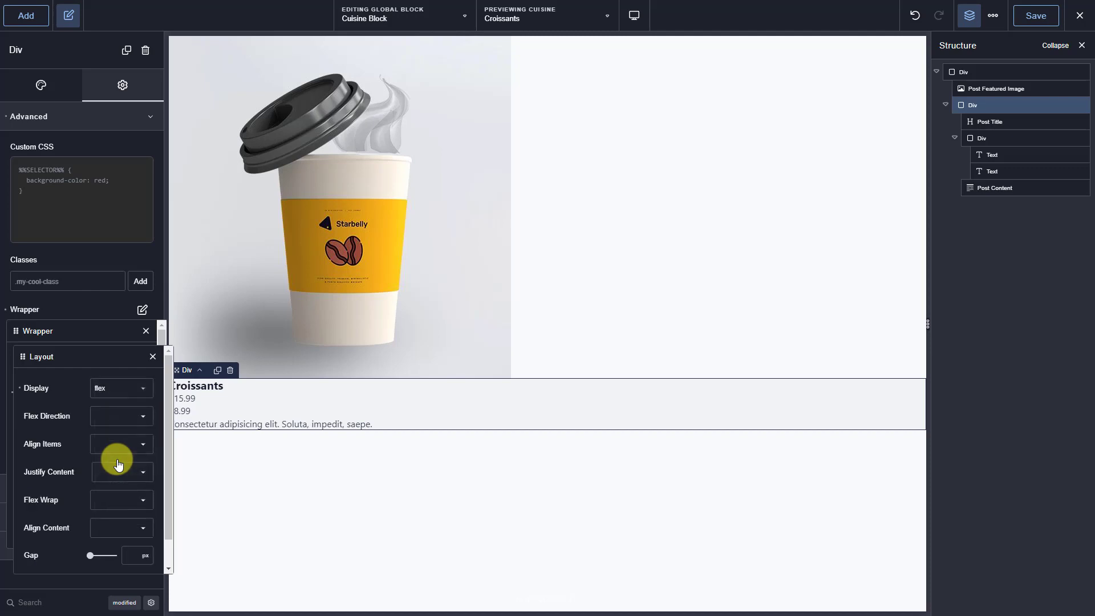
{"action": "left_click", "coordinate": [127, 414]}
{"action": "left_click", "coordinate": [128, 446]}
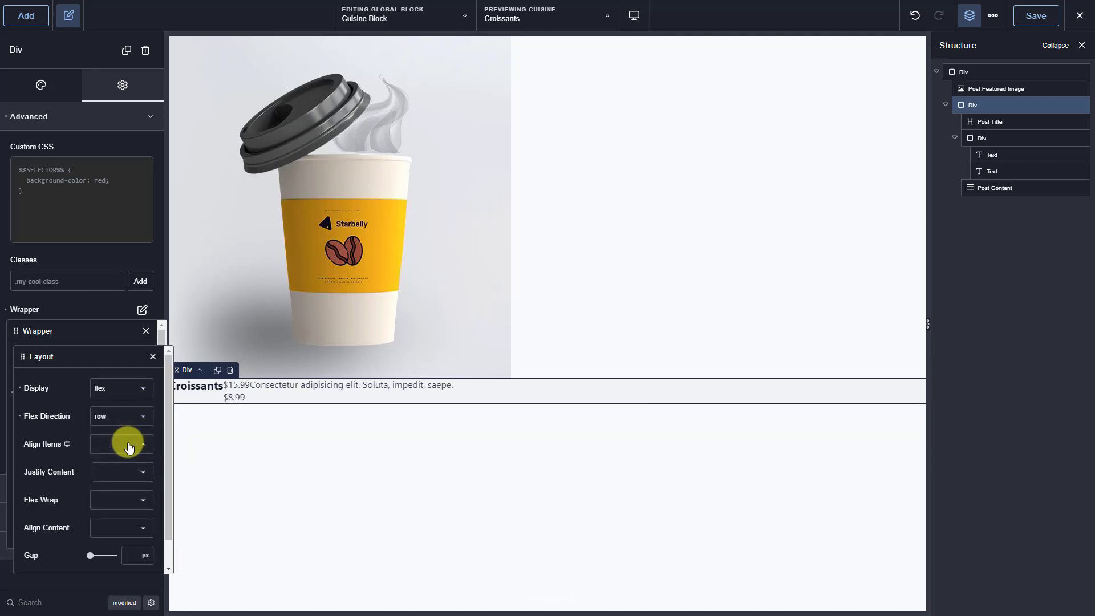
Step: Align the inner Div's flex items to center, justify them with space-between and enable wrap
{"action": "left_click", "coordinate": [129, 448]}
{"action": "left_click", "coordinate": [128, 469]}
{"action": "left_click", "coordinate": [128, 473]}
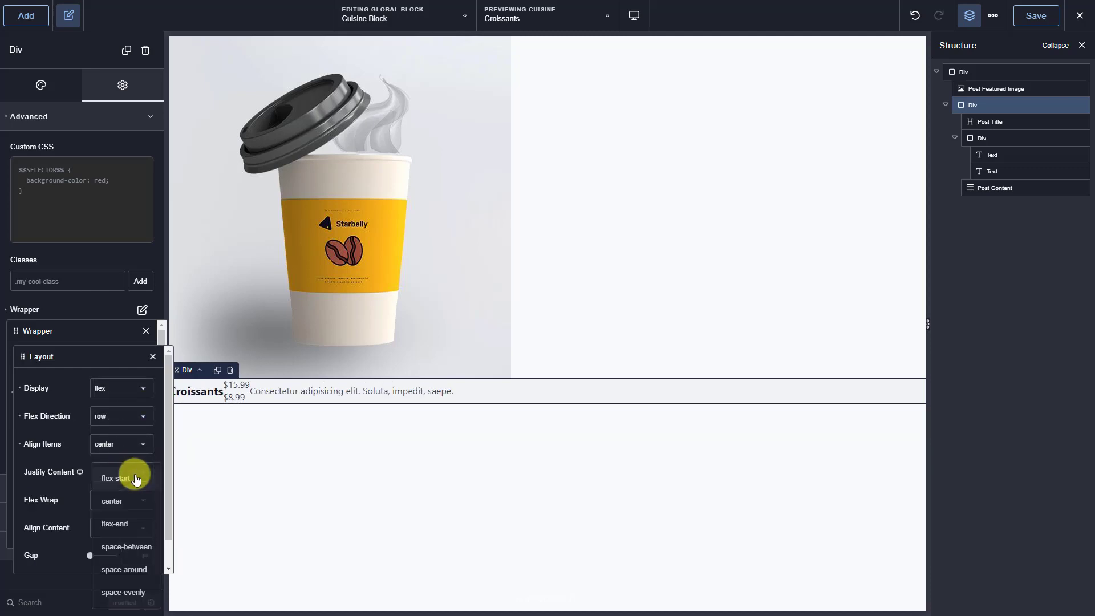
{"action": "left_click", "coordinate": [137, 548]}
{"action": "left_click", "coordinate": [137, 501]}
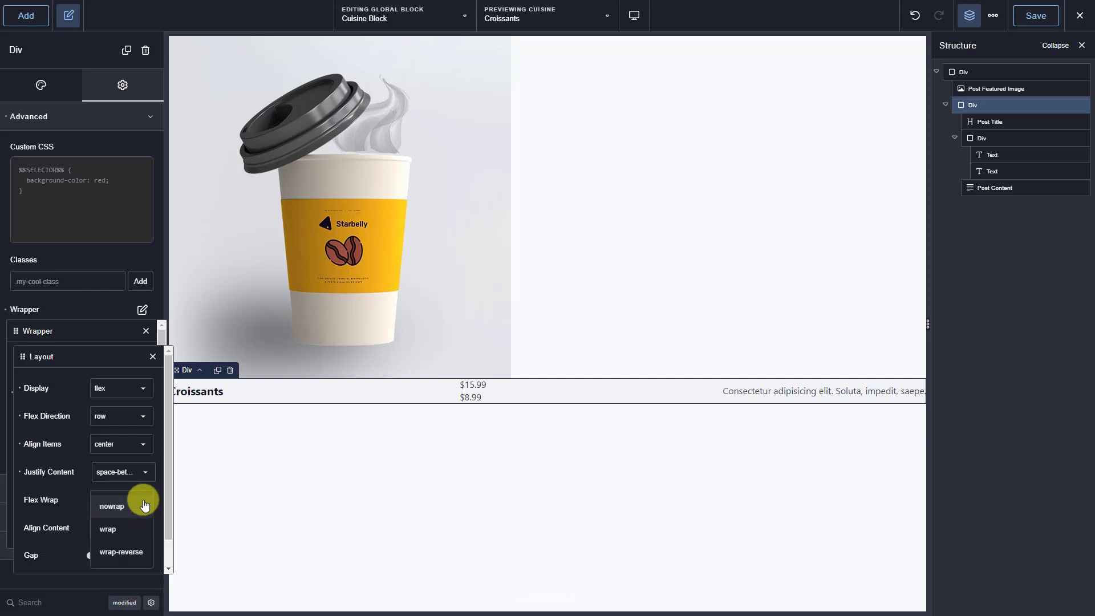
{"action": "left_click", "coordinate": [127, 530]}
Step: Give the inner Div's wrapper a relative position
{"action": "scroll", "coordinate": [124, 526], "scroll_direction": "down", "scroll_amount": 1}
{"action": "left_click", "coordinate": [142, 553]}
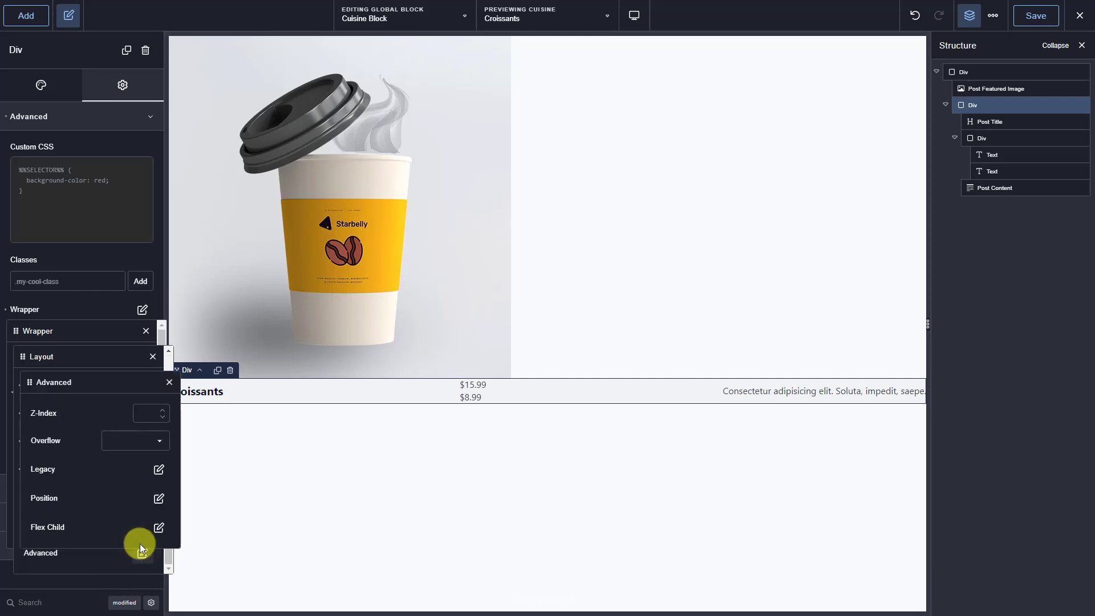
{"action": "left_click", "coordinate": [158, 498]}
{"action": "left_click", "coordinate": [159, 440]}
{"action": "left_click", "coordinate": [163, 468]}
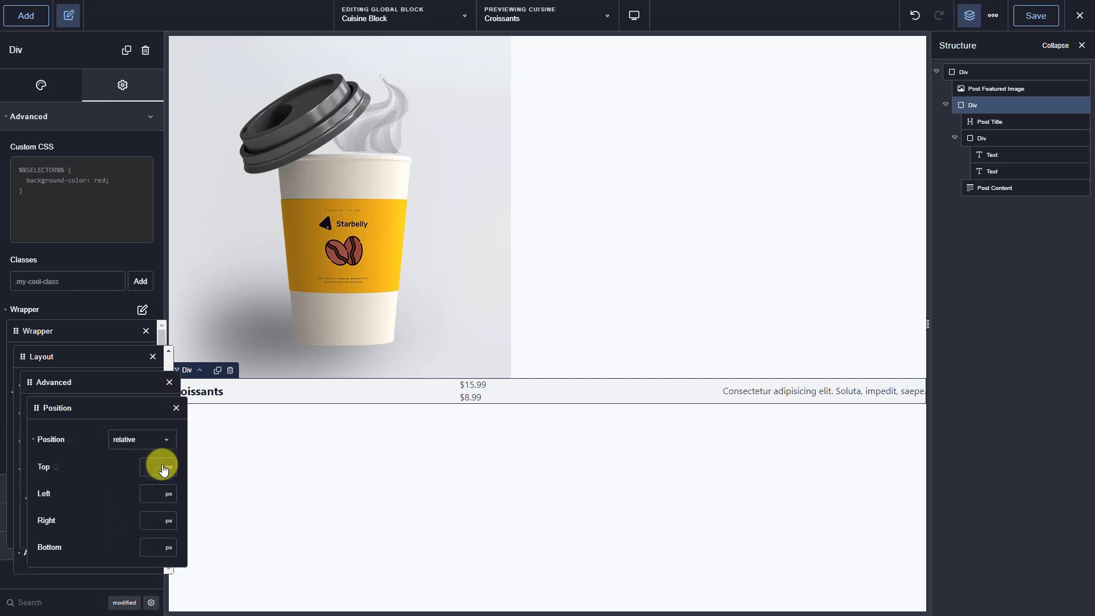
{"action": "left_click", "coordinate": [176, 408]}
{"action": "left_click", "coordinate": [169, 382]}
{"action": "left_click", "coordinate": [152, 357]}
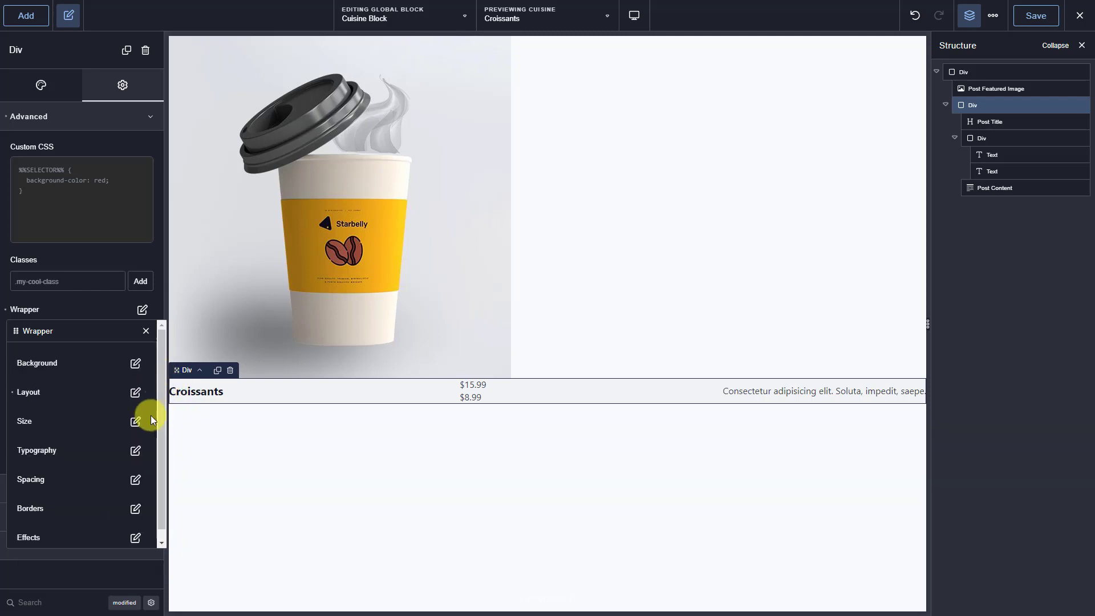
Step: Set the inner Div wrapper's font family to Rubik
{"action": "left_click", "coordinate": [135, 451]}
{"action": "left_click", "coordinate": [145, 468]}
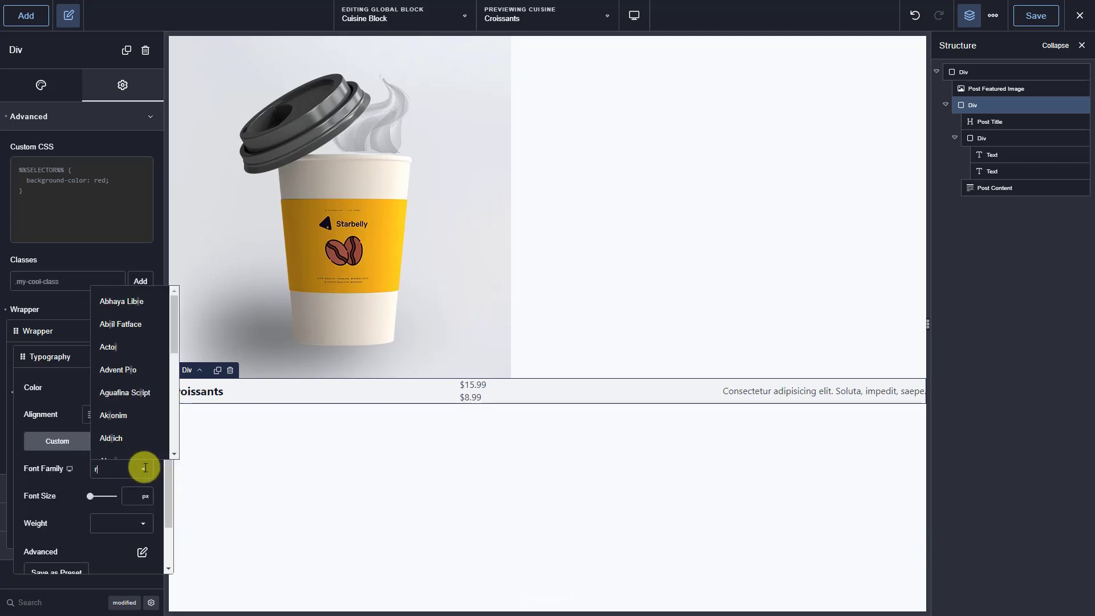
{"action": "type", "text": "rubik"}
{"action": "left_click", "coordinate": [127, 494]}
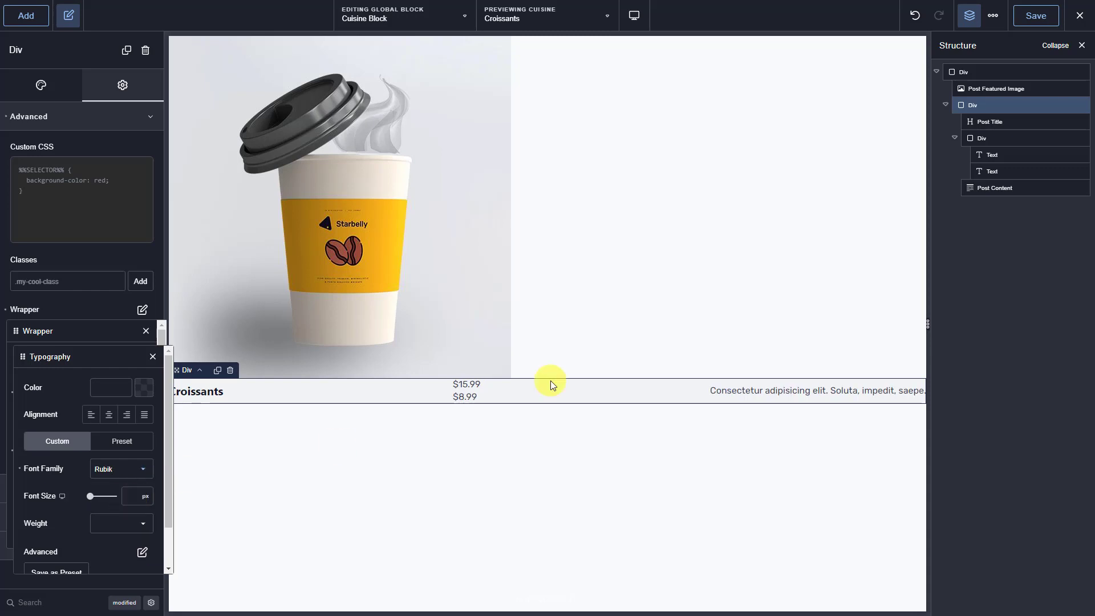
Step: Set the Original Price text's weight to 700 and add a line-through decoration
{"action": "left_click", "coordinate": [993, 157]}
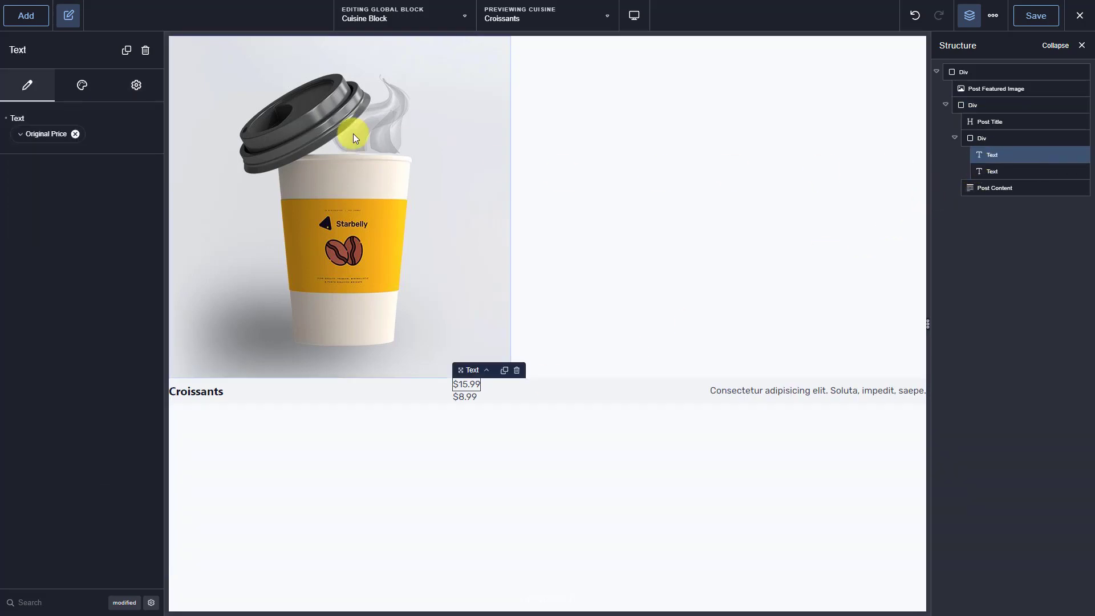
{"action": "left_click", "coordinate": [82, 85]}
{"action": "left_click", "coordinate": [112, 140]}
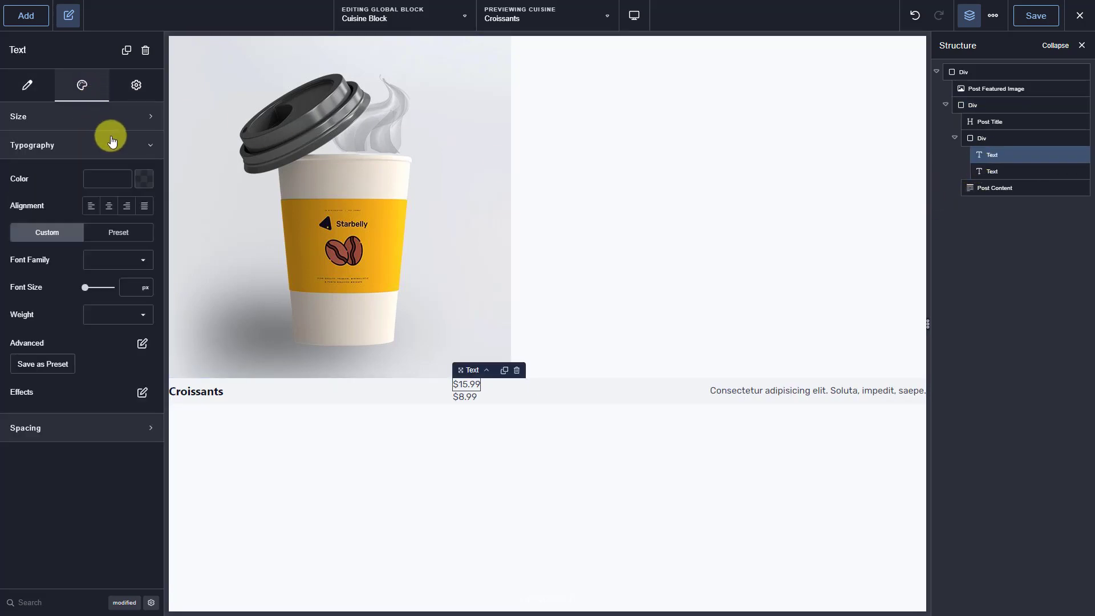
{"action": "left_click", "coordinate": [142, 315]}
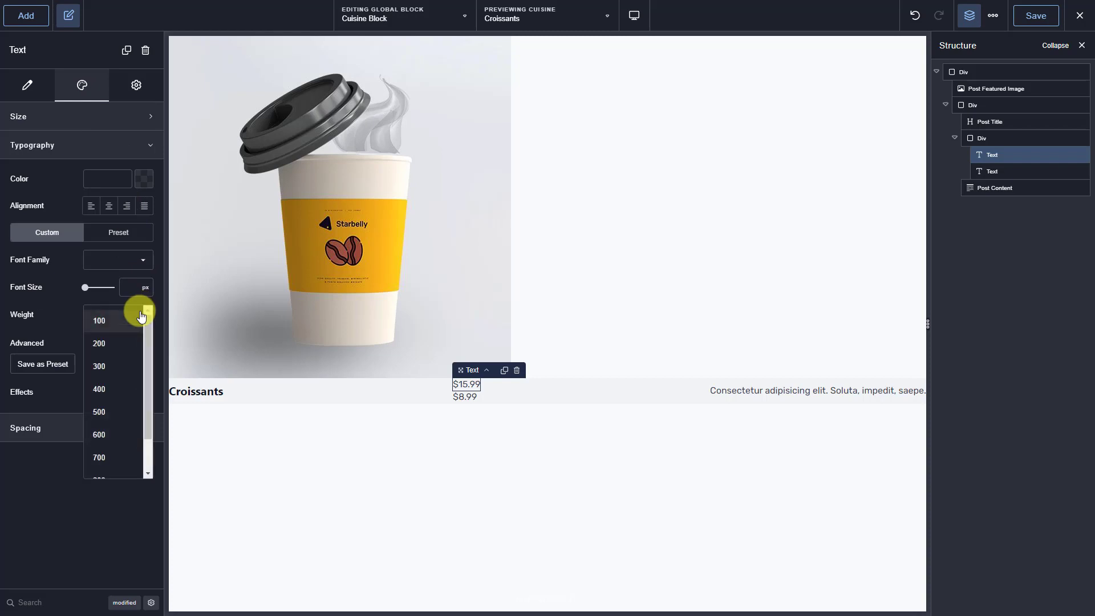
{"action": "left_click", "coordinate": [108, 457]}
{"action": "left_click", "coordinate": [140, 343]}
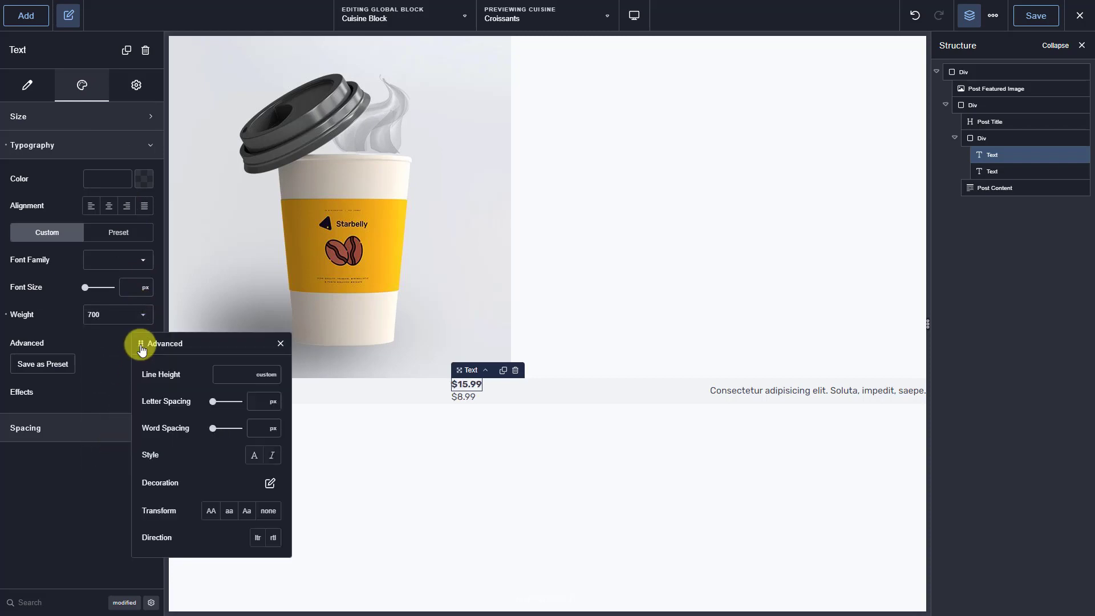
{"action": "left_click", "coordinate": [269, 486]}
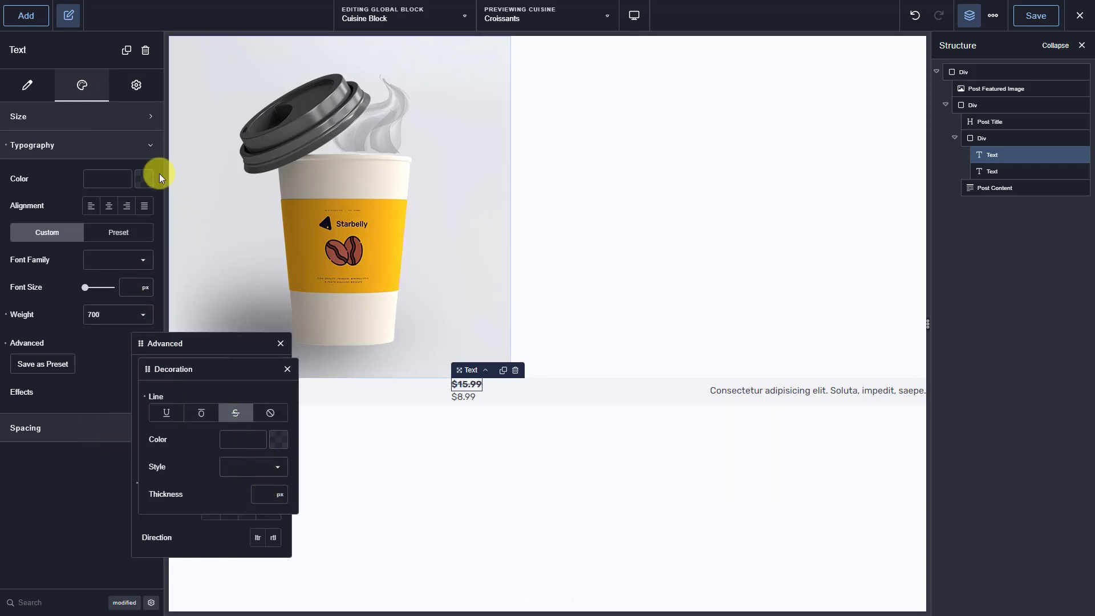
Step: Give the Original Price text's wrapper a white background color
{"action": "left_click", "coordinate": [125, 86]}
{"action": "left_click", "coordinate": [123, 115]}
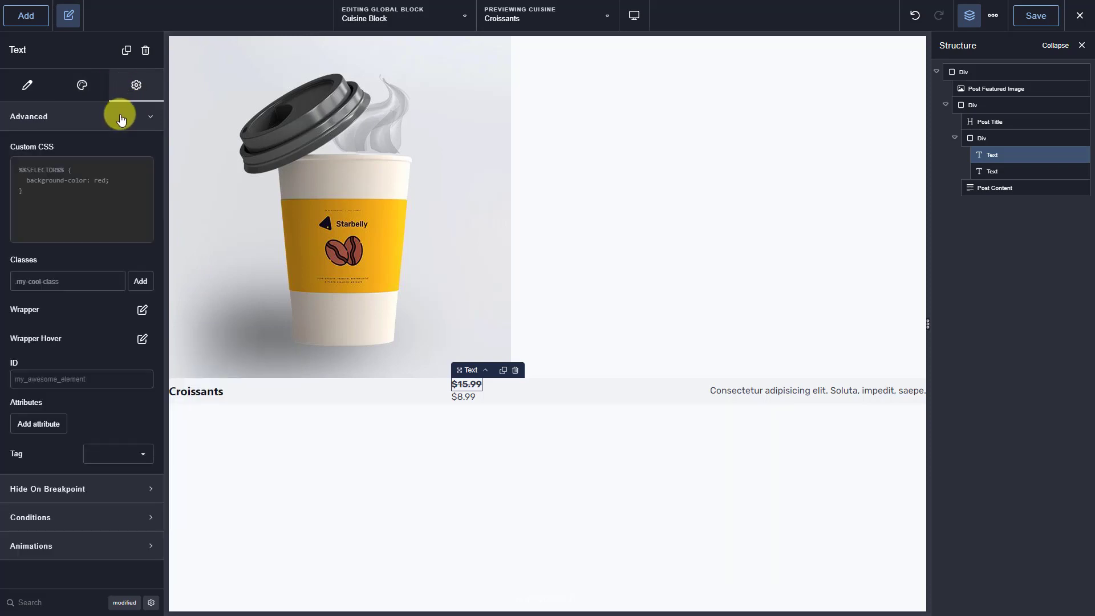
{"action": "left_click", "coordinate": [143, 310]}
{"action": "left_click", "coordinate": [135, 361]}
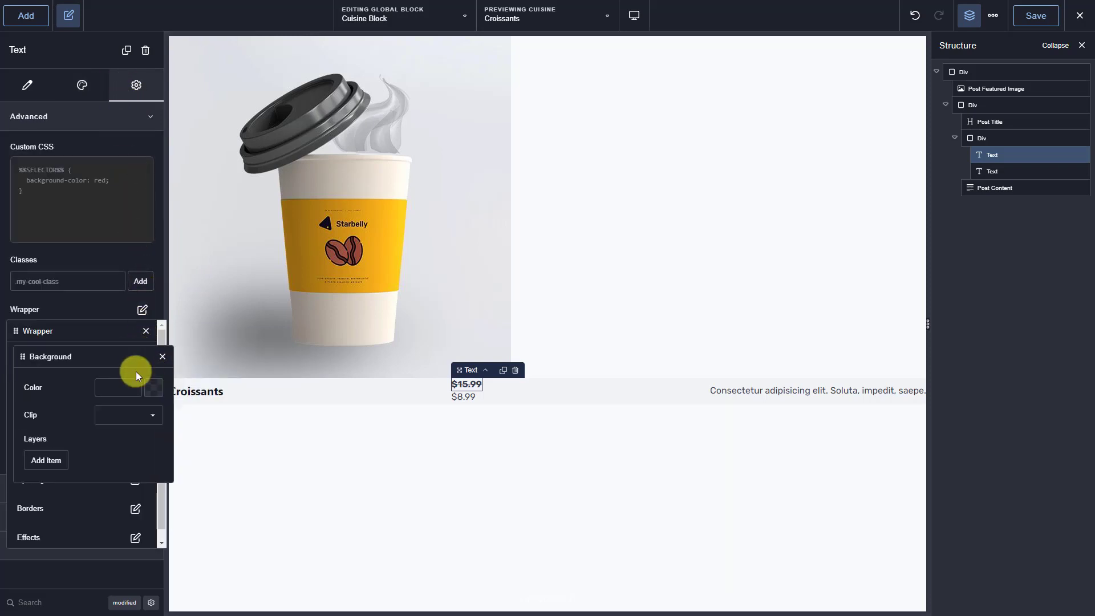
{"action": "left_click", "coordinate": [162, 357]}
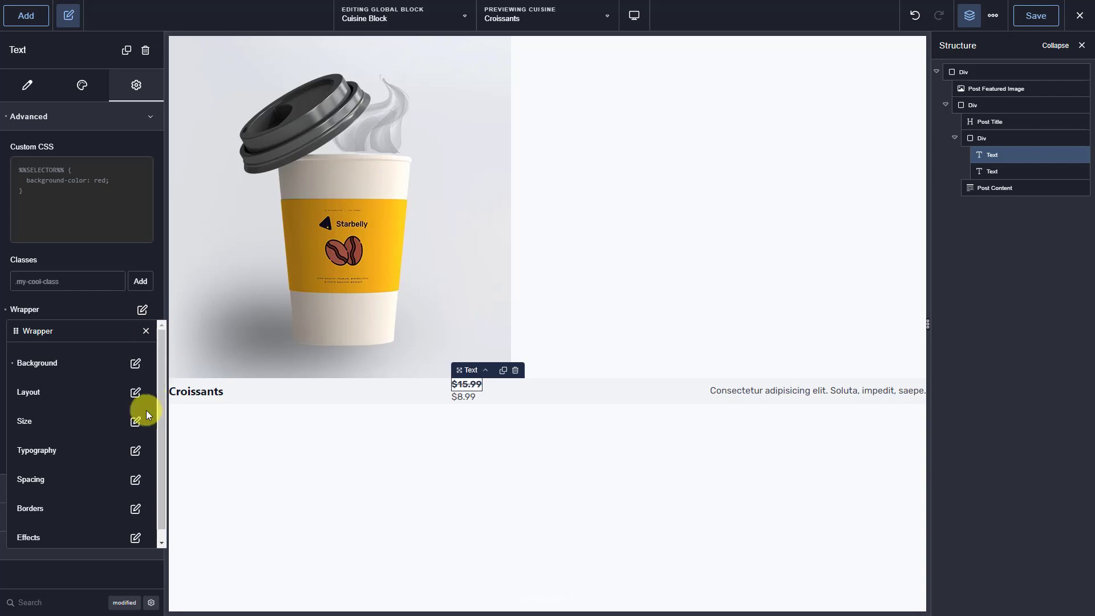
Step: Apply 5 px of padding on all sides of the Original Price text's wrapper
{"action": "left_click", "coordinate": [136, 479]}
{"action": "left_click", "coordinate": [87, 504]}
{"action": "type", "text": "5"}
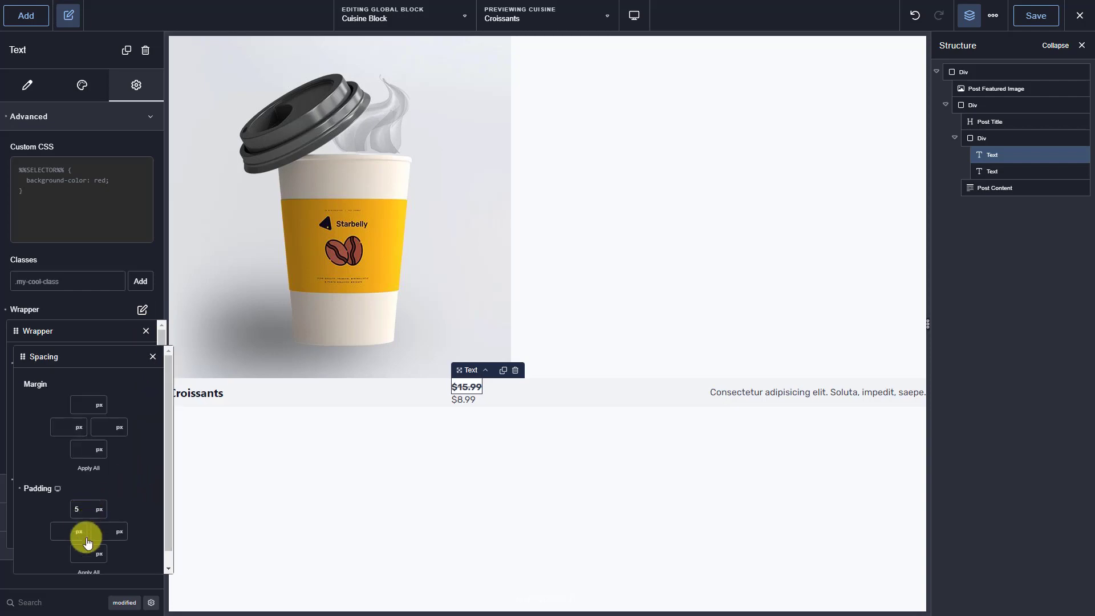
{"action": "left_click", "coordinate": [87, 569]}
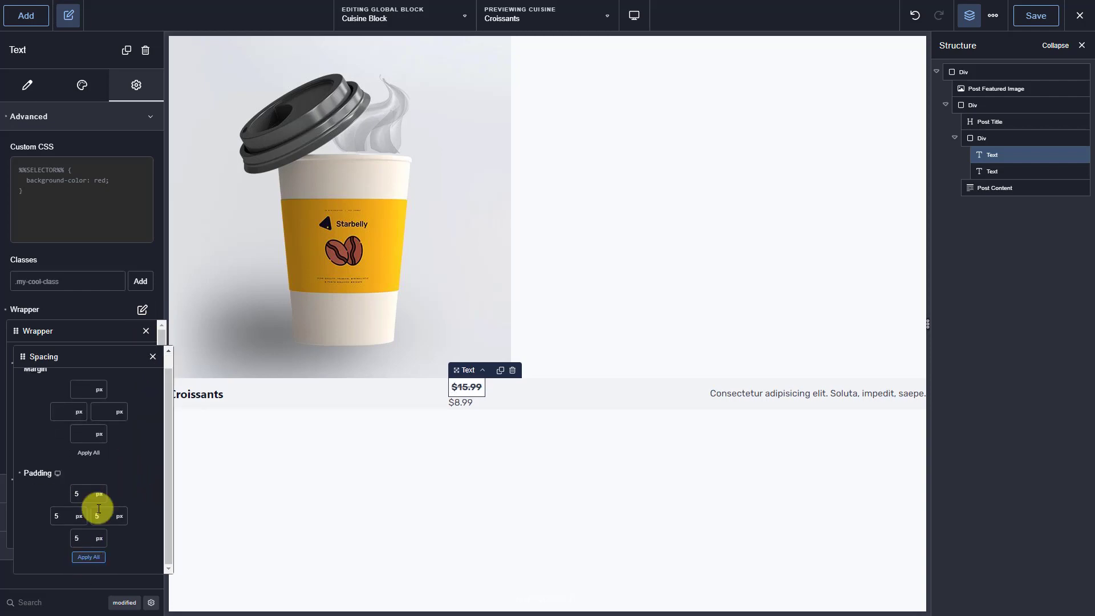
{"action": "left_click", "coordinate": [153, 356]}
Step: Position the Original Price text's wrapper absolutely, with right 0 px and bottom 52 px
{"action": "left_click", "coordinate": [136, 392]}
{"action": "left_click", "coordinate": [152, 419]}
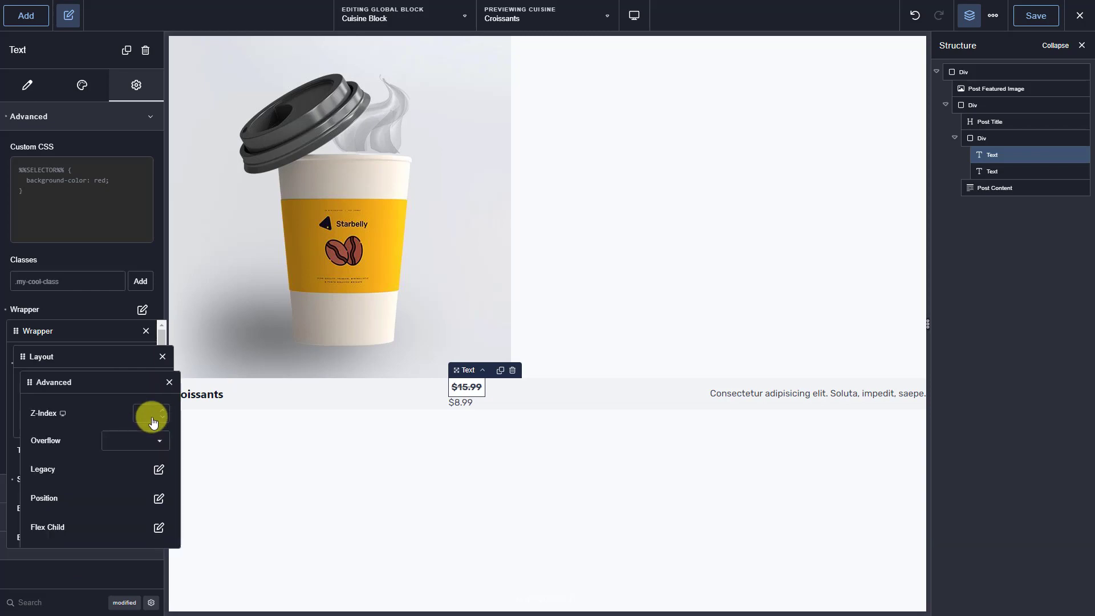
{"action": "left_click", "coordinate": [158, 498]}
{"action": "left_click", "coordinate": [156, 442]}
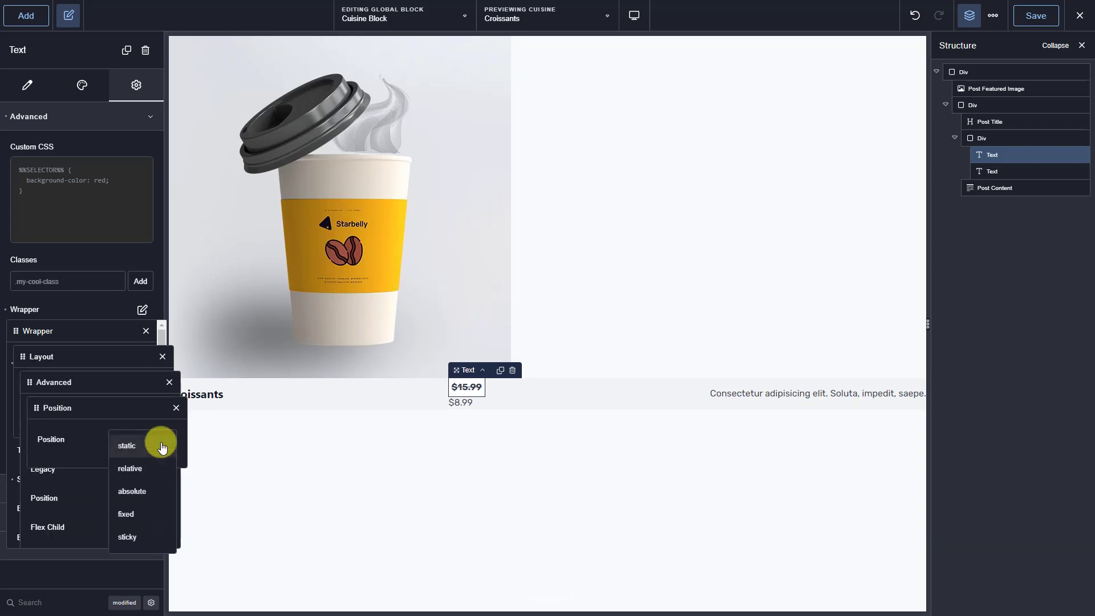
{"action": "left_click", "coordinate": [156, 489]}
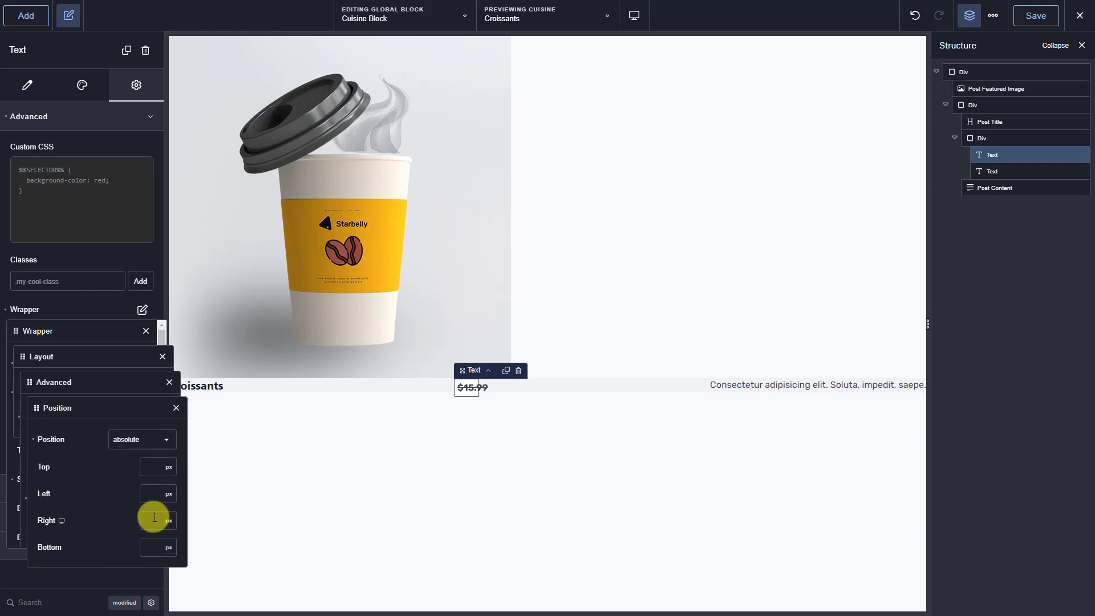
{"action": "left_click", "coordinate": [152, 549]}
{"action": "type", "text": "50"}
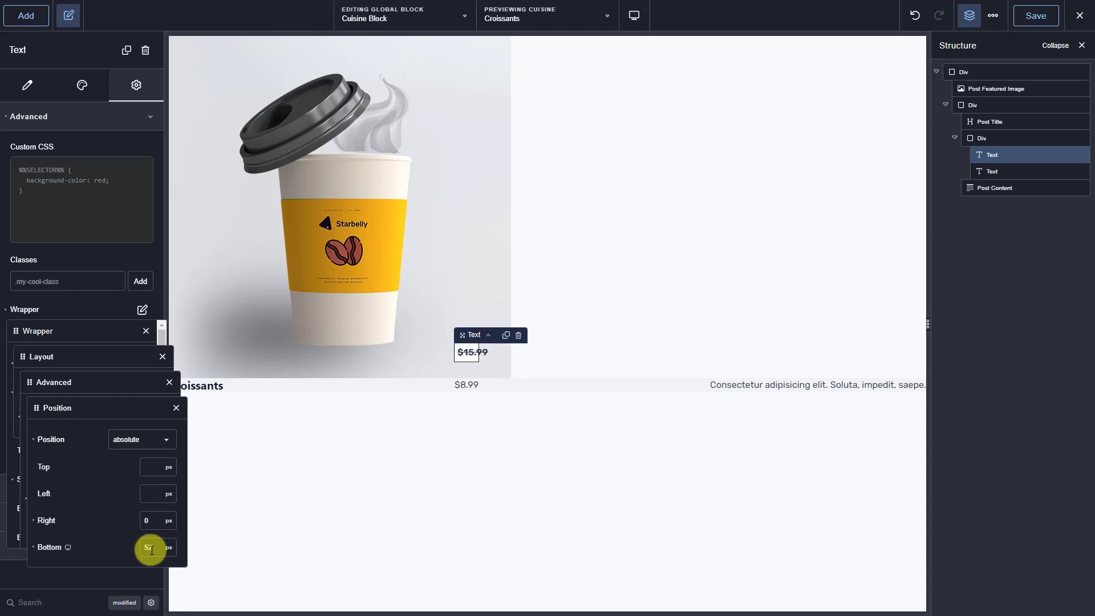
{"action": "left_click", "coordinate": [176, 408]}
{"action": "left_click", "coordinate": [170, 382]}
{"action": "left_click", "coordinate": [163, 357]}
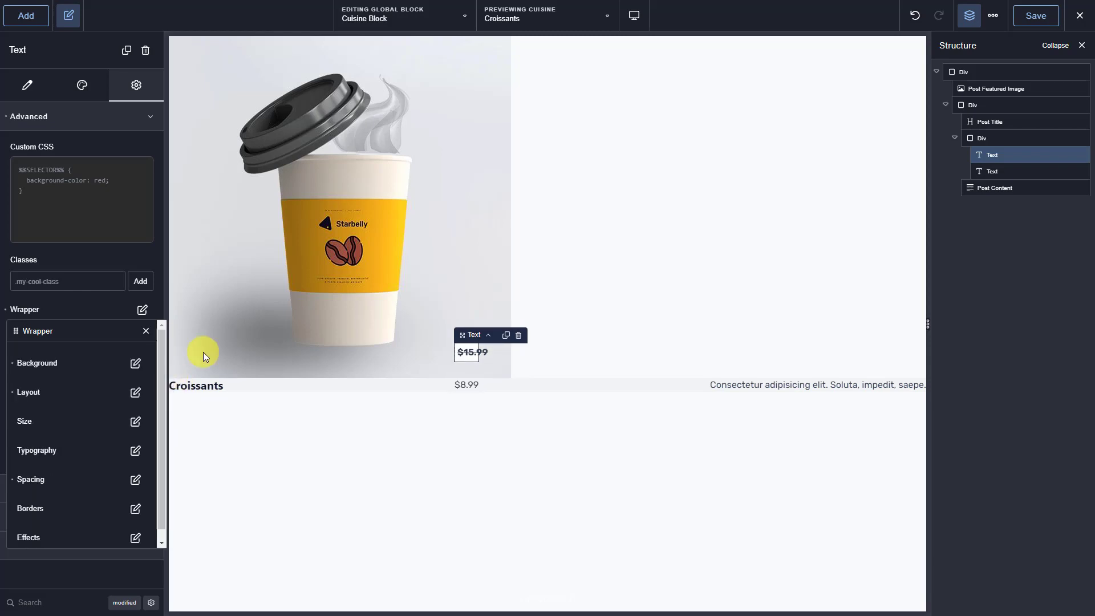
Step: Style the discounted price text with color #FFFFFF, font size 30 px and weight 700
{"action": "left_click", "coordinate": [1006, 170]}
{"action": "left_click", "coordinate": [85, 86]}
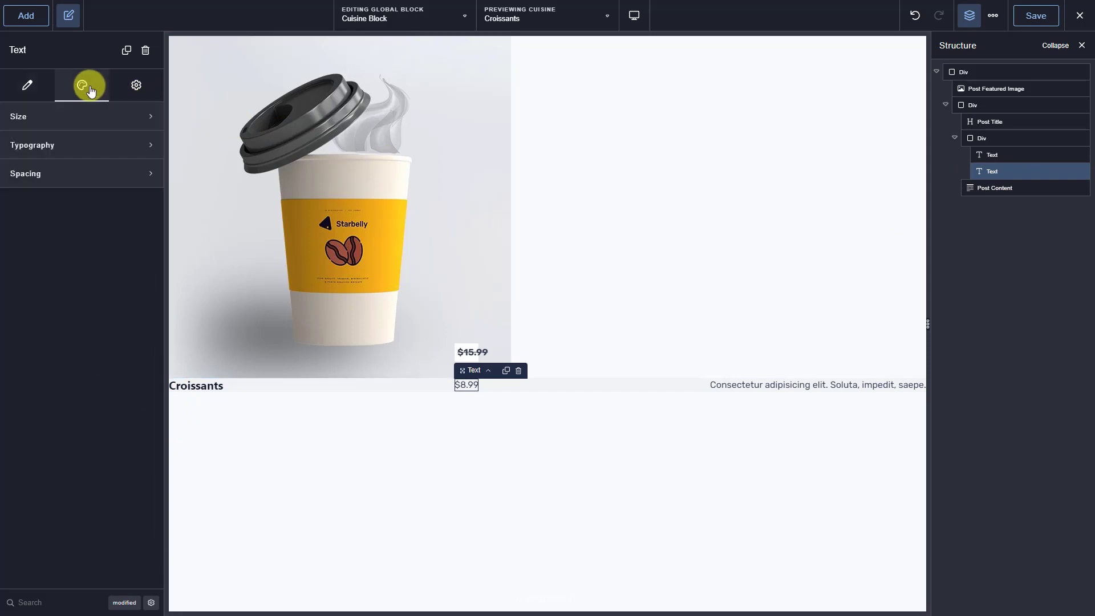
{"action": "left_click", "coordinate": [137, 143]}
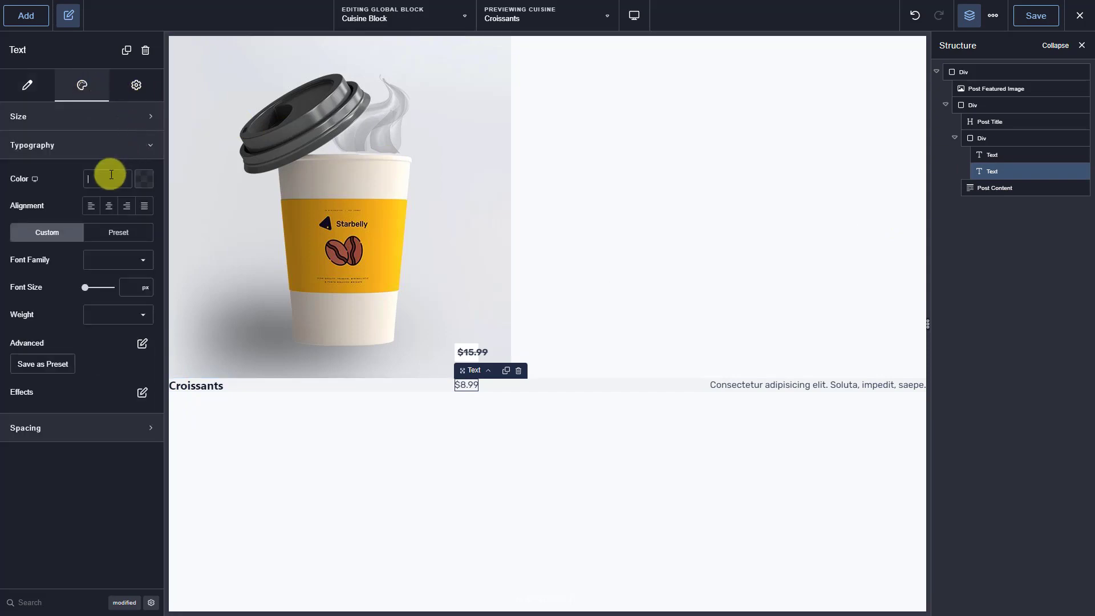
{"action": "type", "text": "#FFFFFF"}
{"action": "type", "text": "30"}
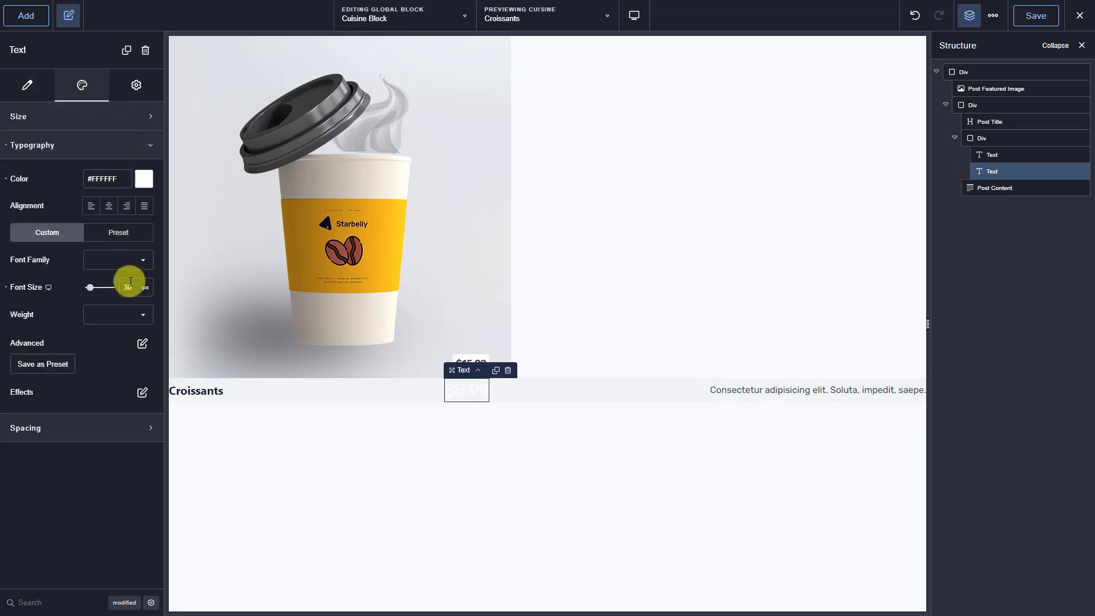
{"action": "left_click", "coordinate": [122, 314]}
{"action": "left_click", "coordinate": [113, 456]}
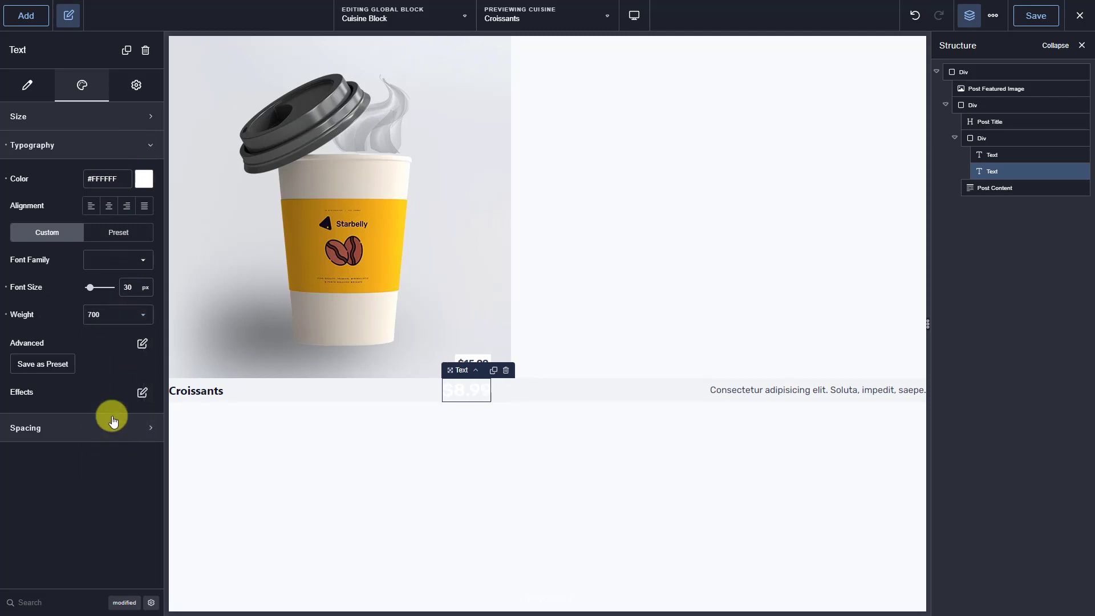
Step: Set the discounted price text's wrapper background color to #FFC107
{"action": "left_click", "coordinate": [135, 85]}
{"action": "left_click", "coordinate": [126, 116]}
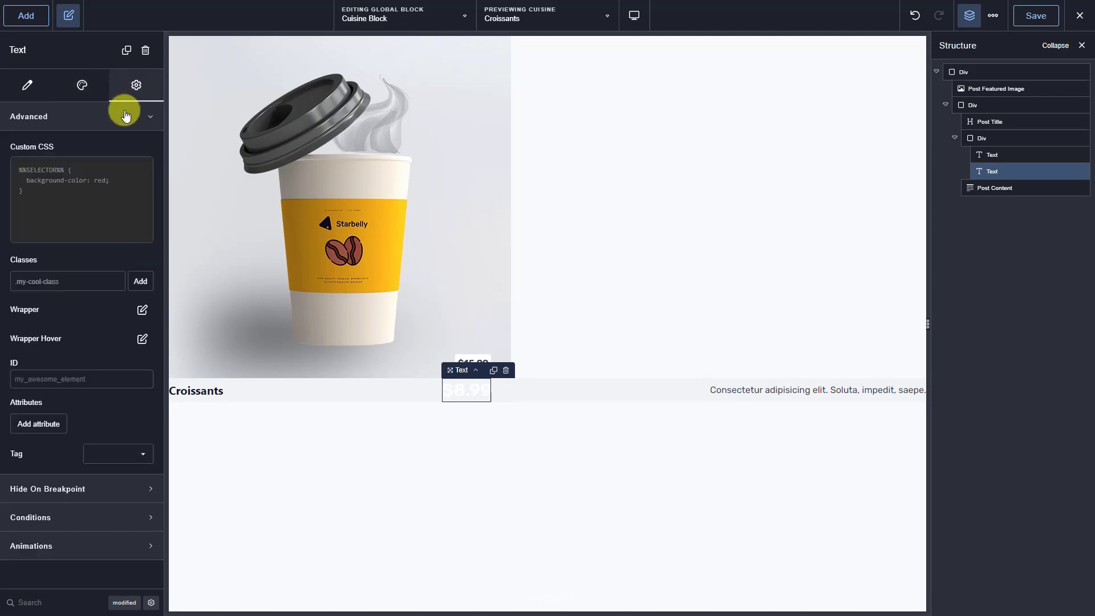
{"action": "left_click", "coordinate": [142, 309]}
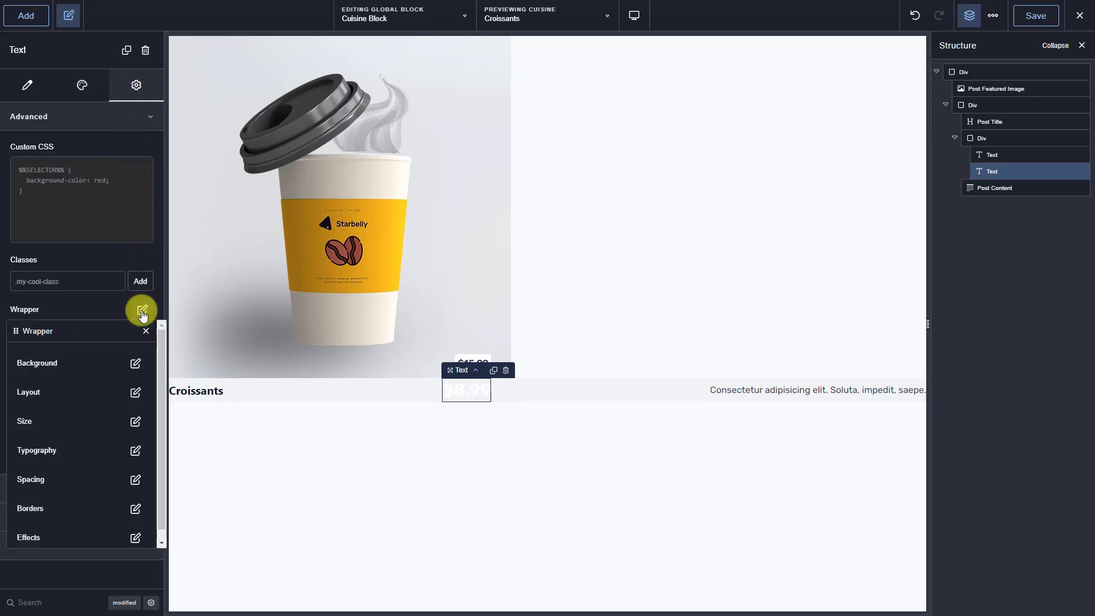
{"action": "left_click", "coordinate": [134, 364]}
{"action": "left_click", "coordinate": [122, 387]}
{"action": "type", "text": "#FFC107"}
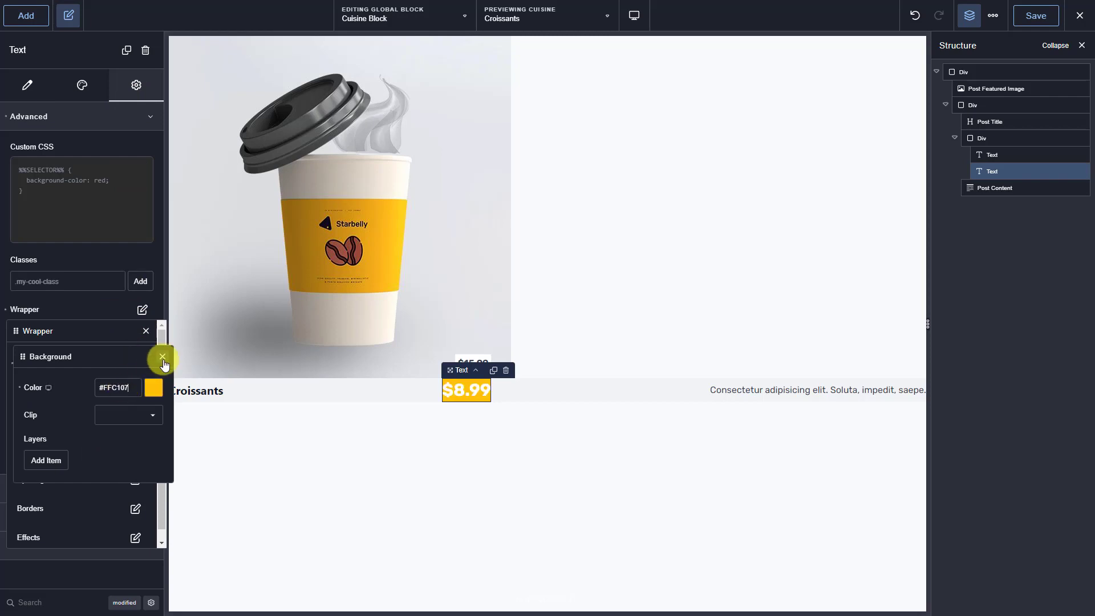
{"action": "left_click", "coordinate": [162, 357]}
Step: Apply 5 px of padding on all sides of the discounted price text's wrapper
{"action": "left_click", "coordinate": [135, 480]}
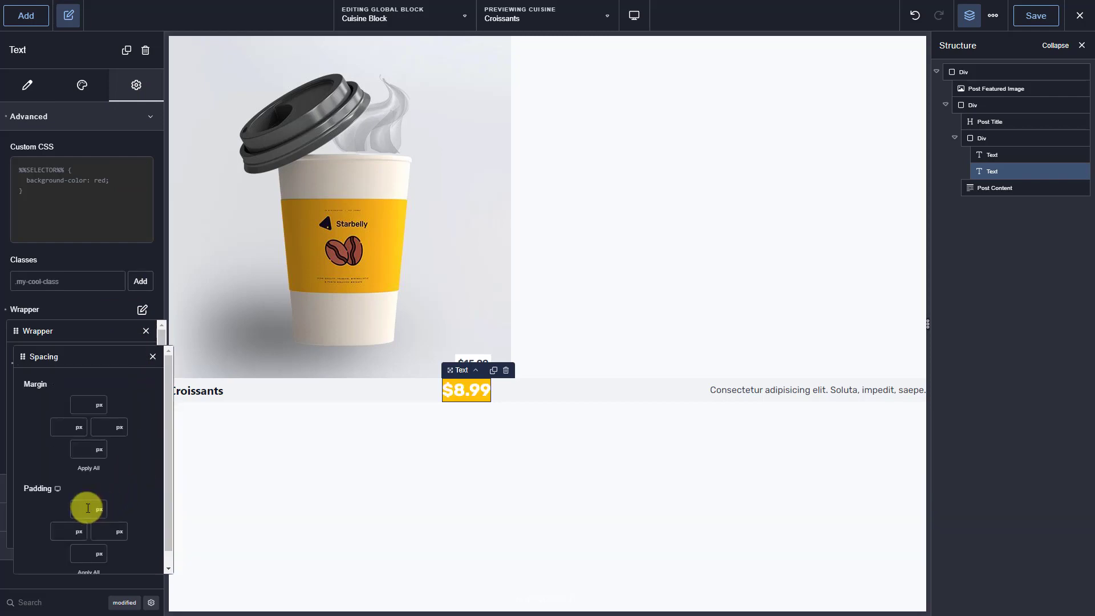
{"action": "left_click", "coordinate": [88, 508]}
{"action": "type", "text": "5"}
{"action": "scroll", "coordinate": [87, 530], "scroll_direction": "down", "scroll_amount": 1}
{"action": "left_click", "coordinate": [88, 557]}
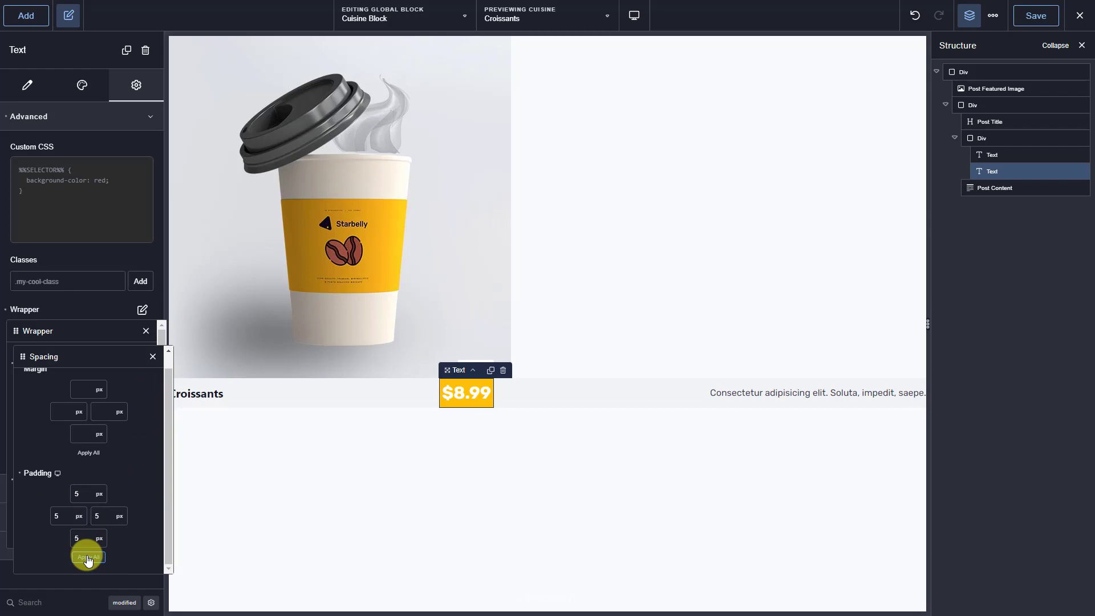
Step: Save the Cuisine Block and center-align the contents of the Cuisine Template's section
{"action": "left_click", "coordinate": [1036, 15]}
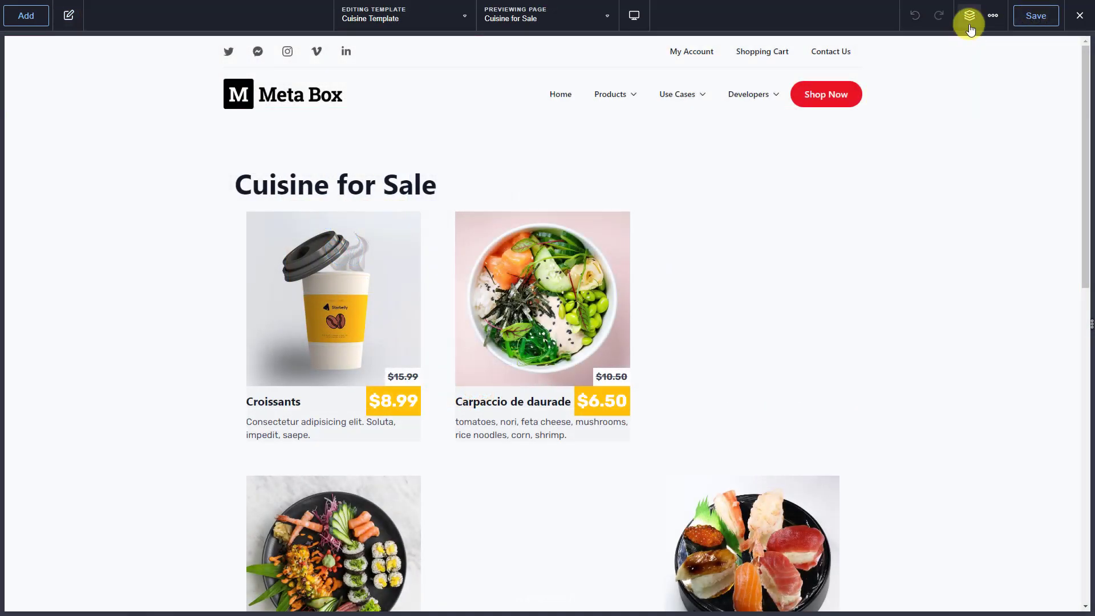
{"action": "left_click", "coordinate": [970, 18]}
{"action": "left_click", "coordinate": [990, 71]}
{"action": "left_click", "coordinate": [118, 116]}
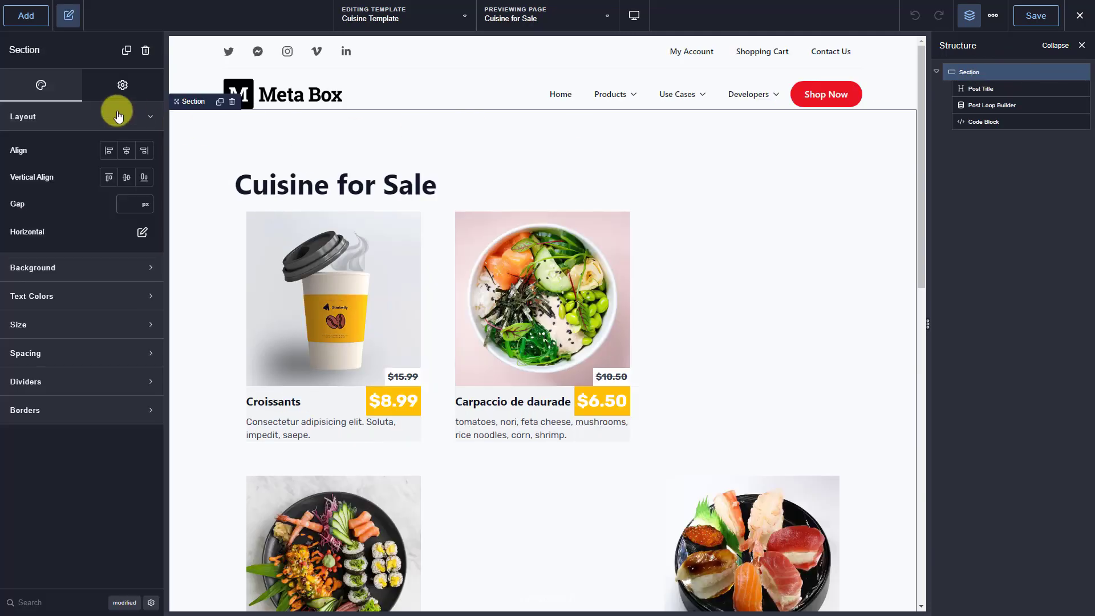
{"action": "left_click", "coordinate": [127, 150]}
Step: Set the section's top and bottom padding to 40 px each
{"action": "left_click", "coordinate": [134, 352]}
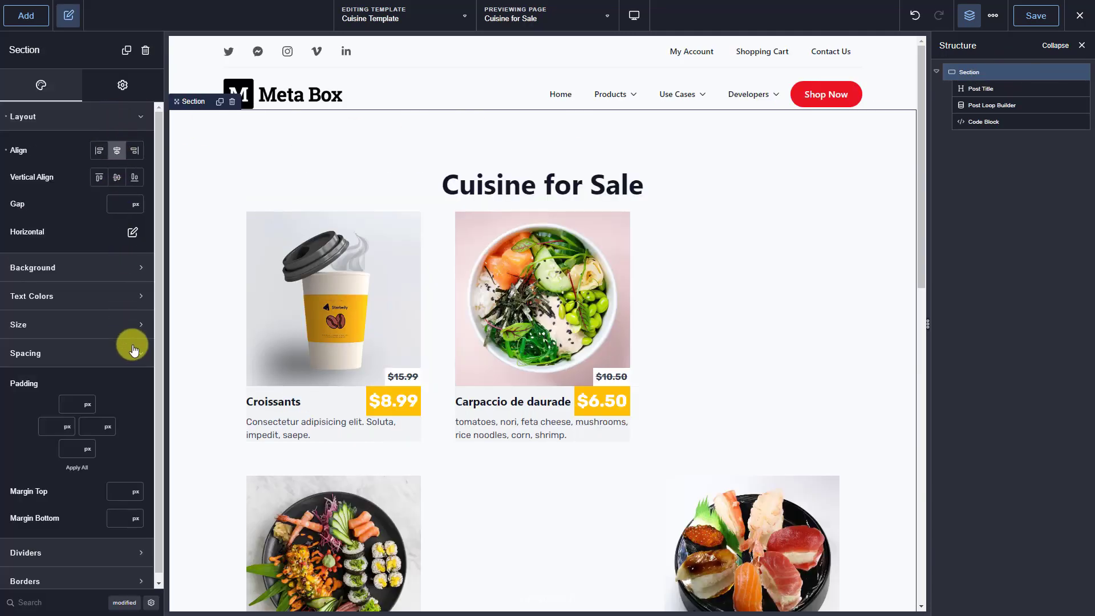
{"action": "left_click", "coordinate": [69, 408]}
{"action": "type", "text": "40"}
{"action": "left_click", "coordinate": [73, 448]}
{"action": "type", "text": "4"}
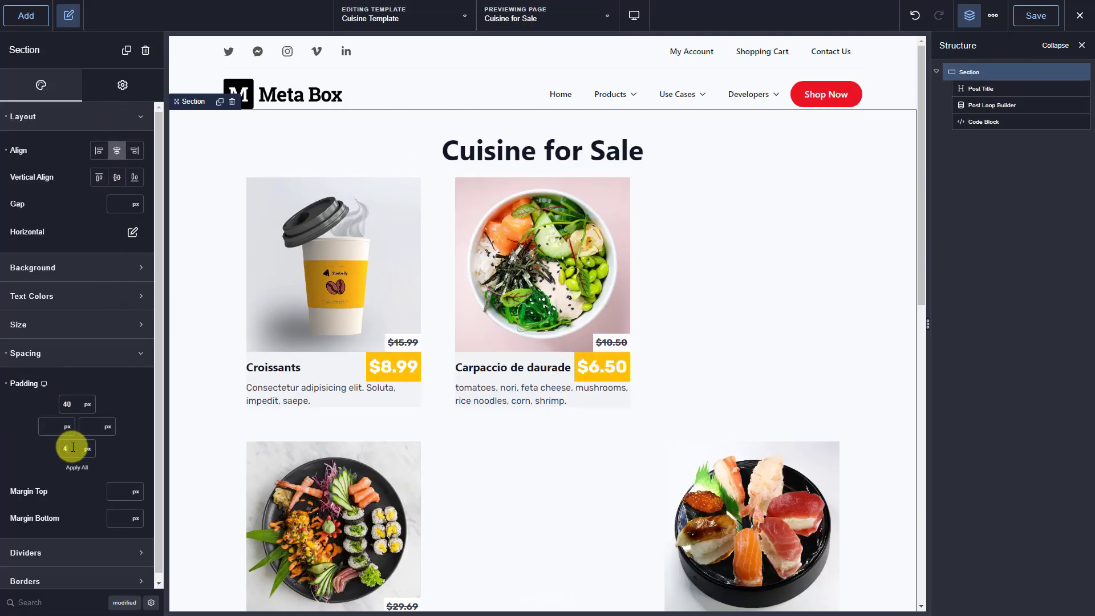
{"action": "type", "text": "0"}
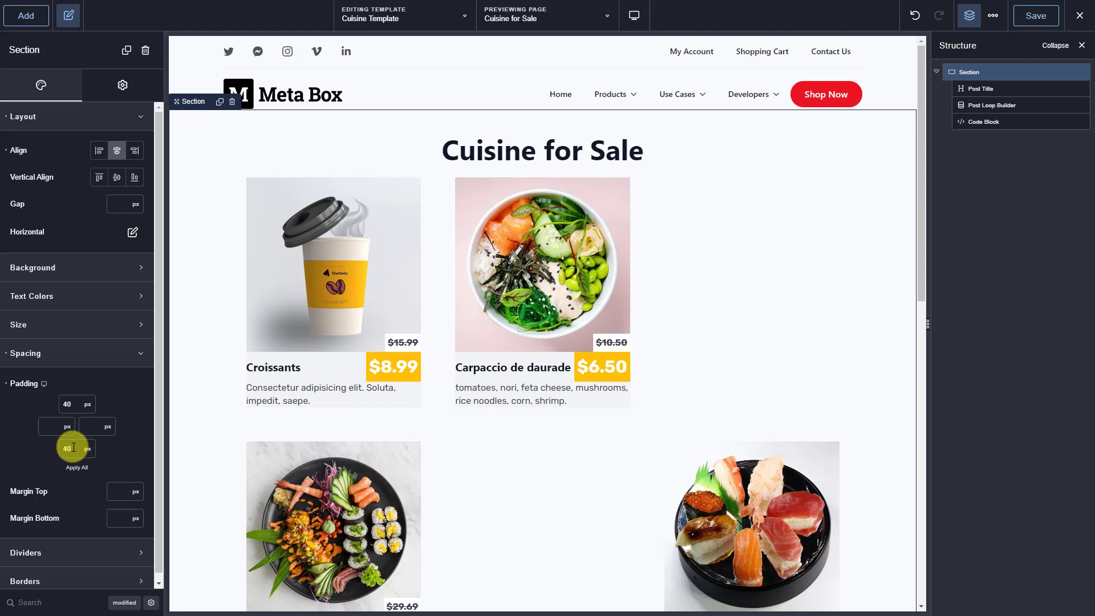
Step: Set the Post Title's bottom margin to 16 px and save the Cuisine Template
{"action": "left_click", "coordinate": [979, 90]}
{"action": "left_click", "coordinate": [81, 85]}
{"action": "left_click", "coordinate": [115, 172]}
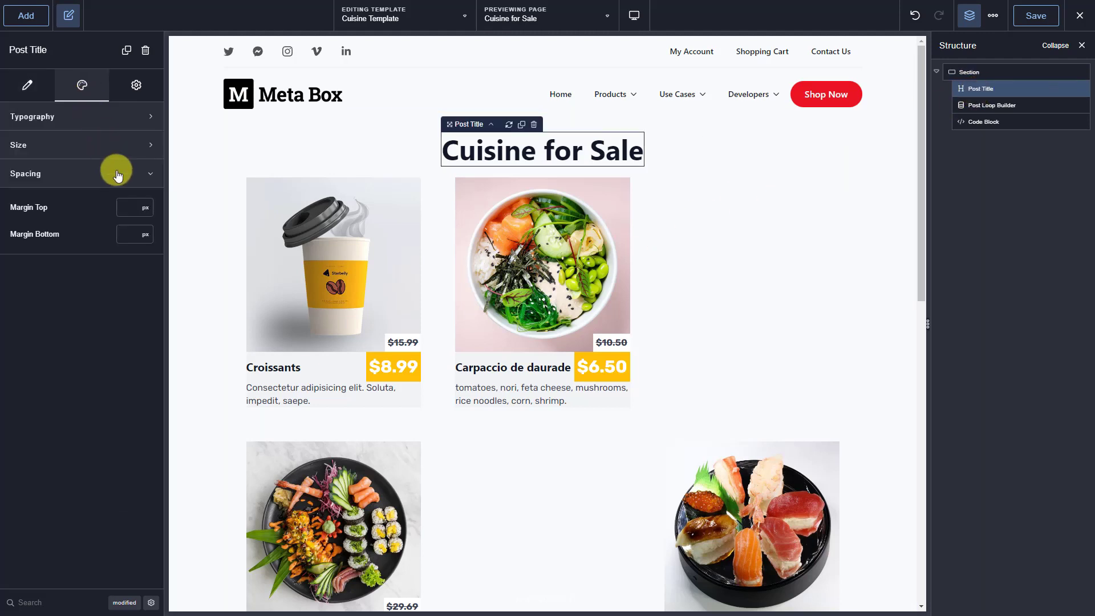
{"action": "left_click", "coordinate": [131, 233]}
{"action": "type", "text": "16"}
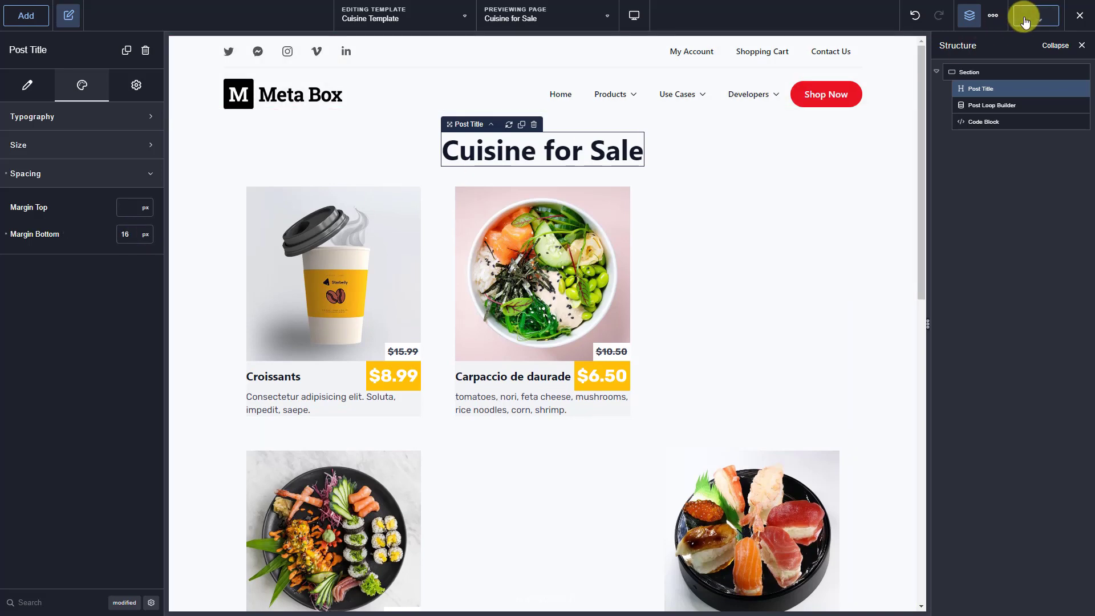
Step: Review the styled discounted cuisines grid on the published Cuisine for Sale page
{"action": "left_click", "coordinate": [1063, 36]}
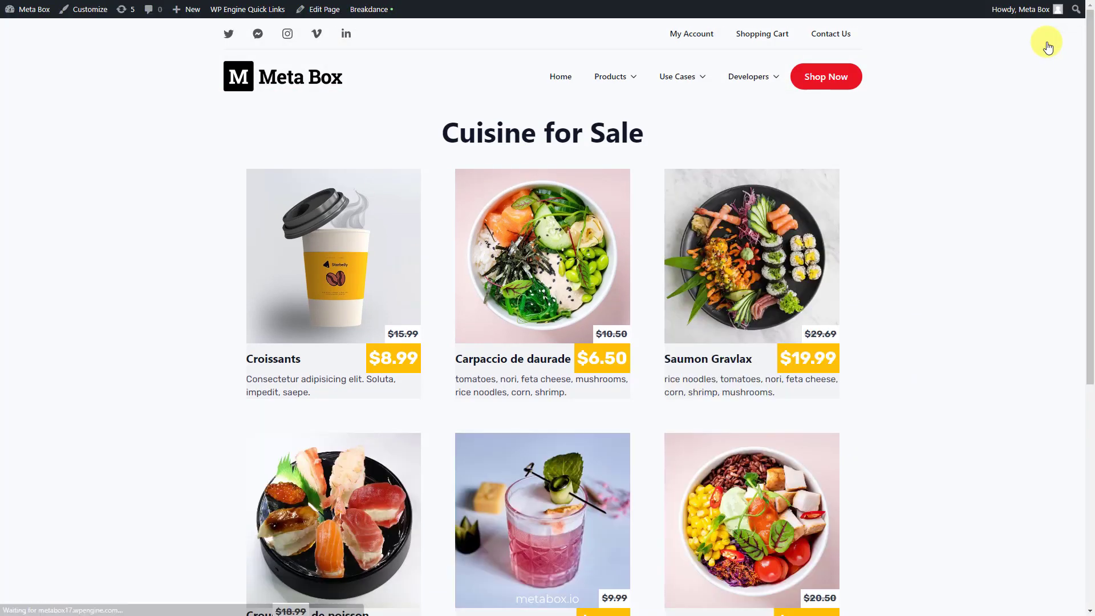
{"action": "scroll", "coordinate": [974, 163], "scroll_direction": "down", "scroll_amount": 5}
{"action": "scroll", "coordinate": [974, 164], "scroll_direction": "up", "scroll_amount": 2}
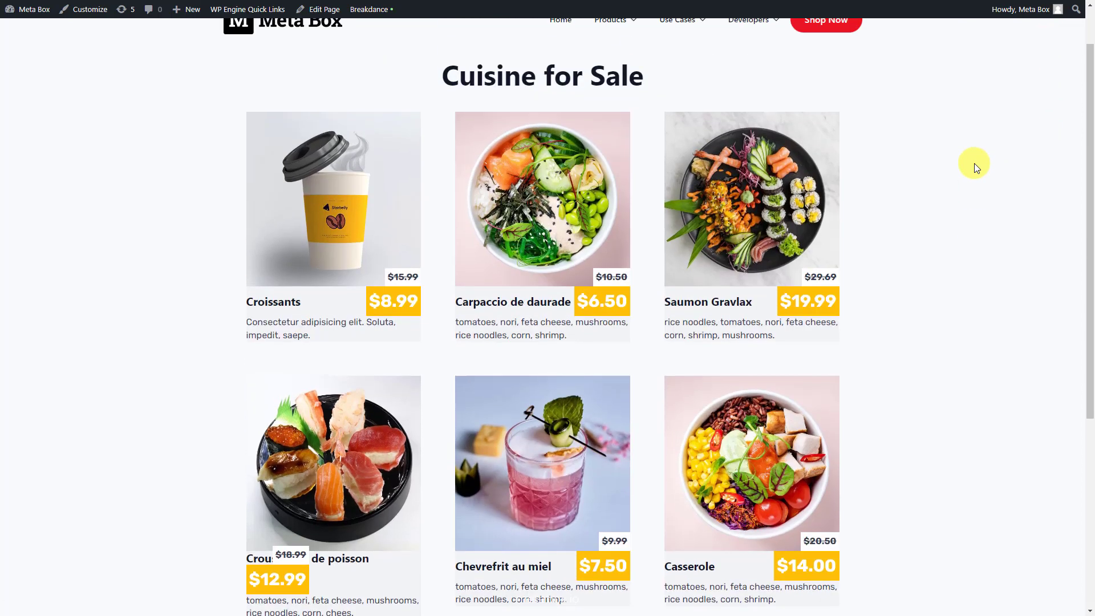